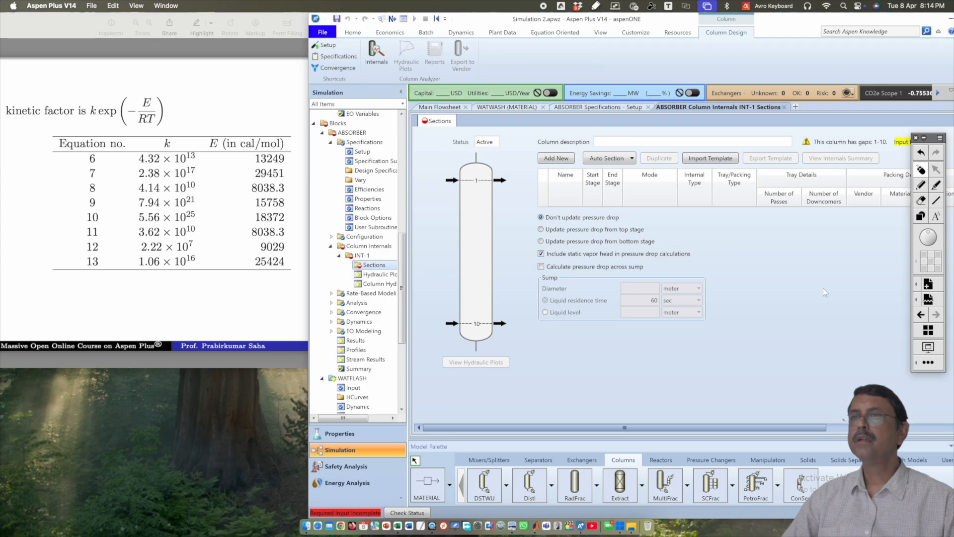
Add a new section to the ABSORBER column internals INT-1, spanning start stage 1 to end stage 10.
click(556, 159)
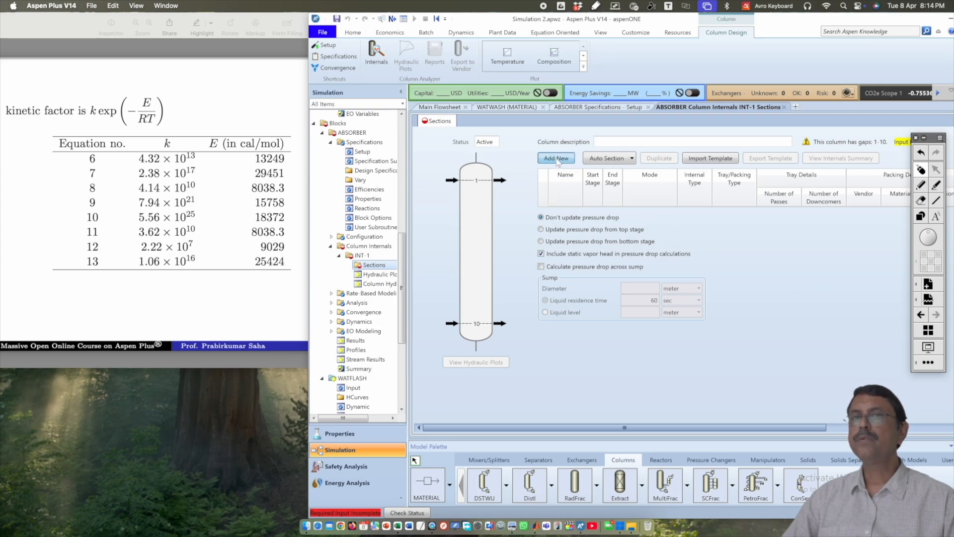
click(925, 138)
drag(924, 138, 900, 68)
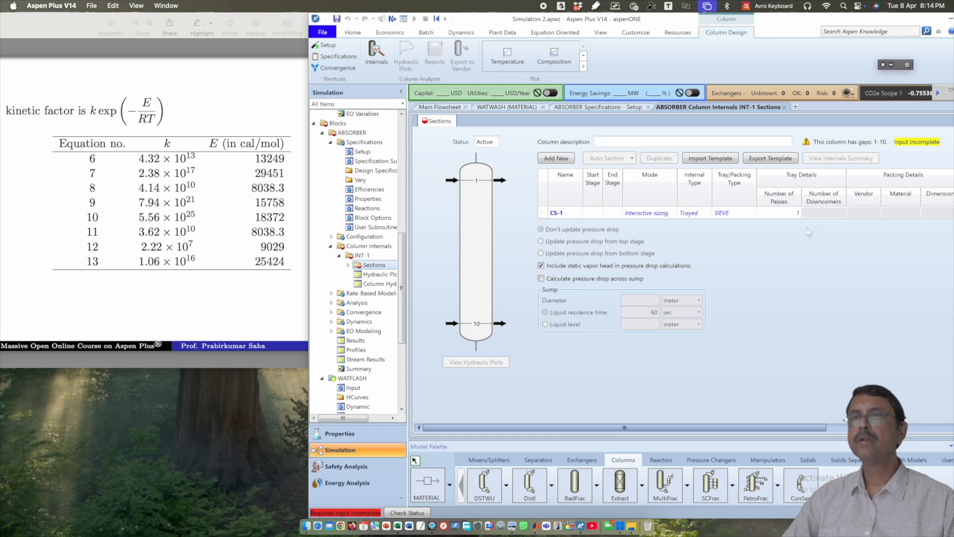
click(596, 213)
text(1)
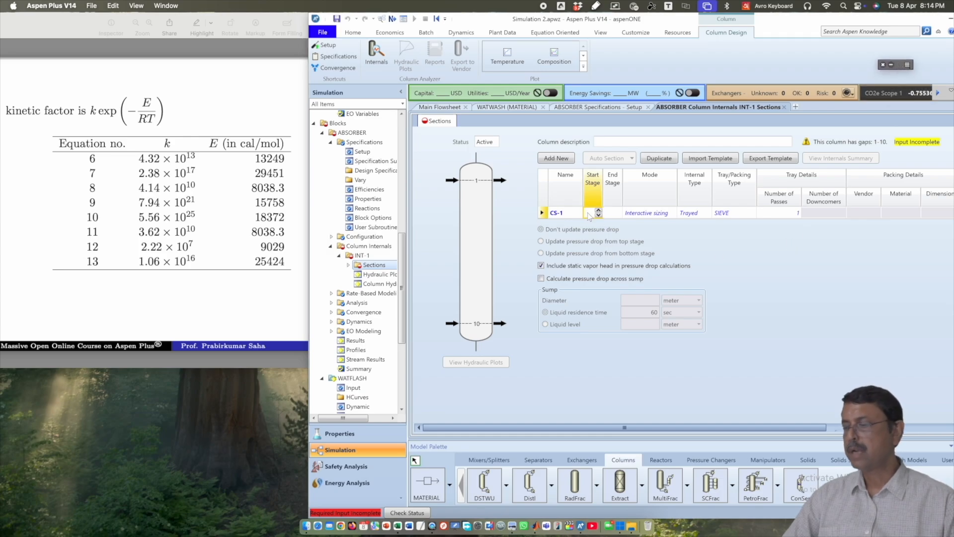
click(613, 214)
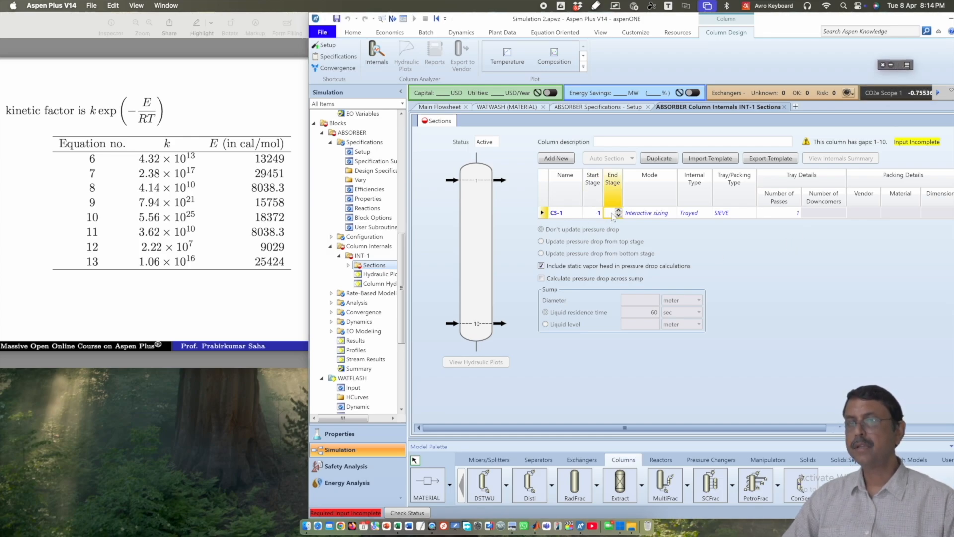
text(10)
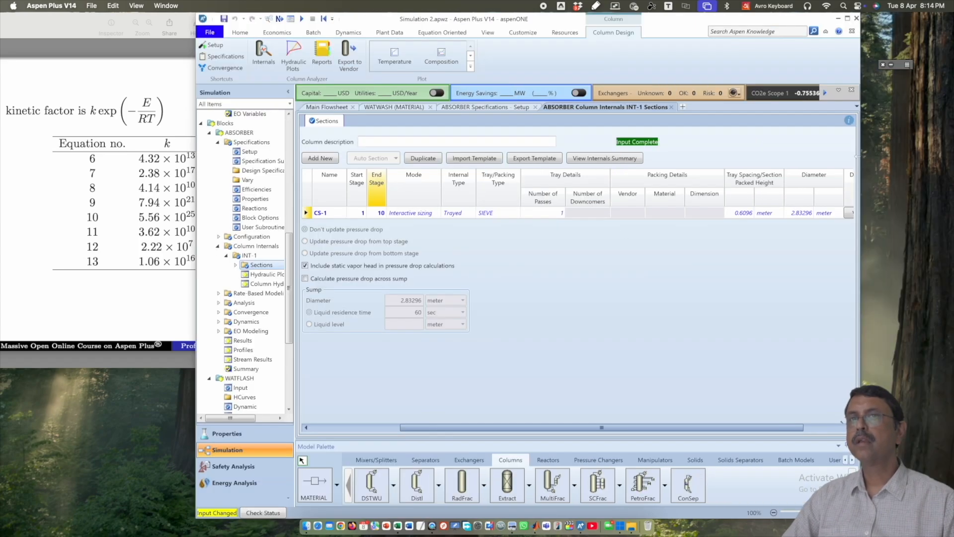
Configure the absorber section for Rating mode with Packed internals and MELLAPAK packing.
drag(857, 156, 941, 151)
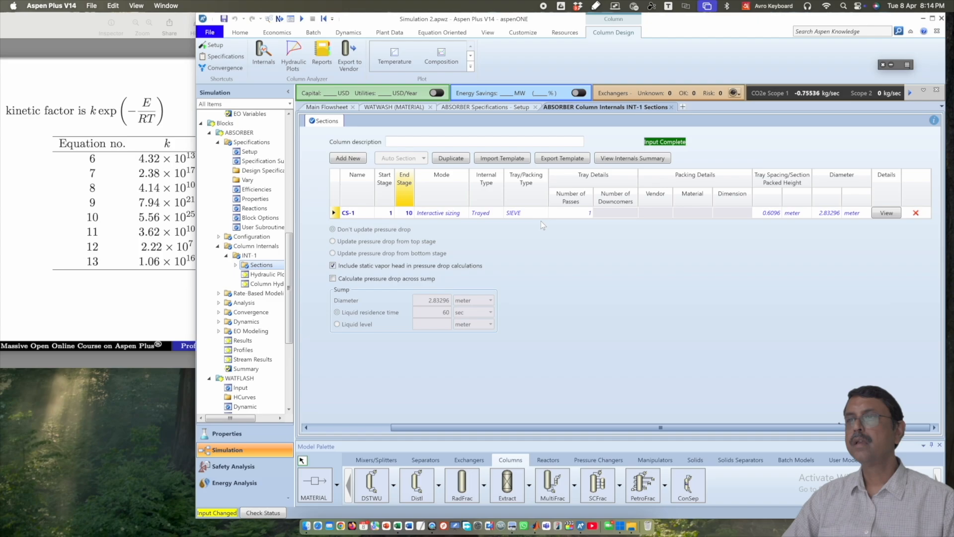
click(464, 213)
click(464, 213)
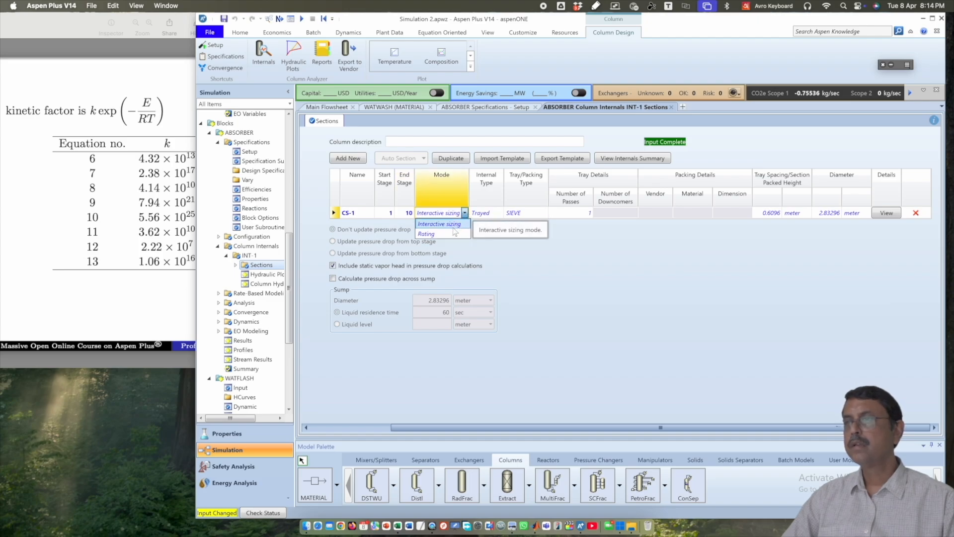
click(453, 233)
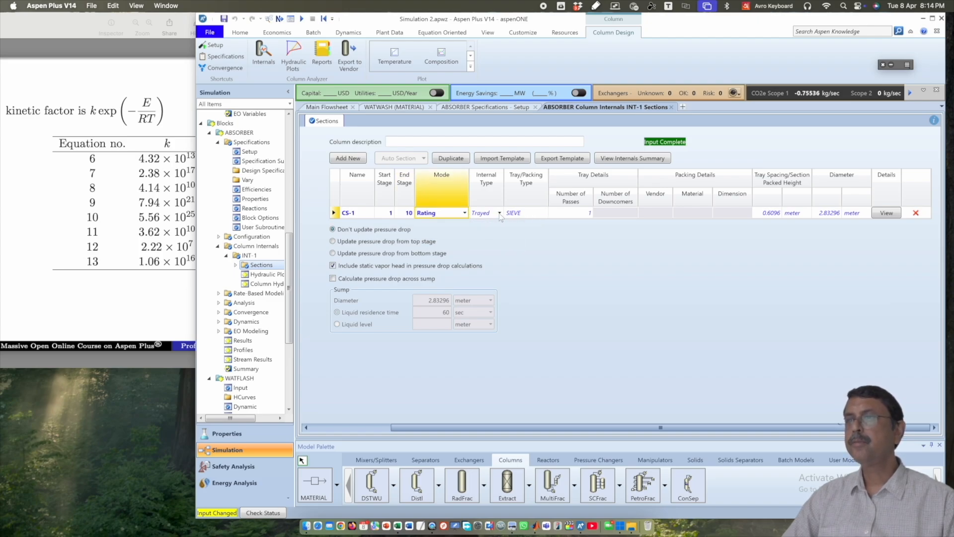
click(499, 213)
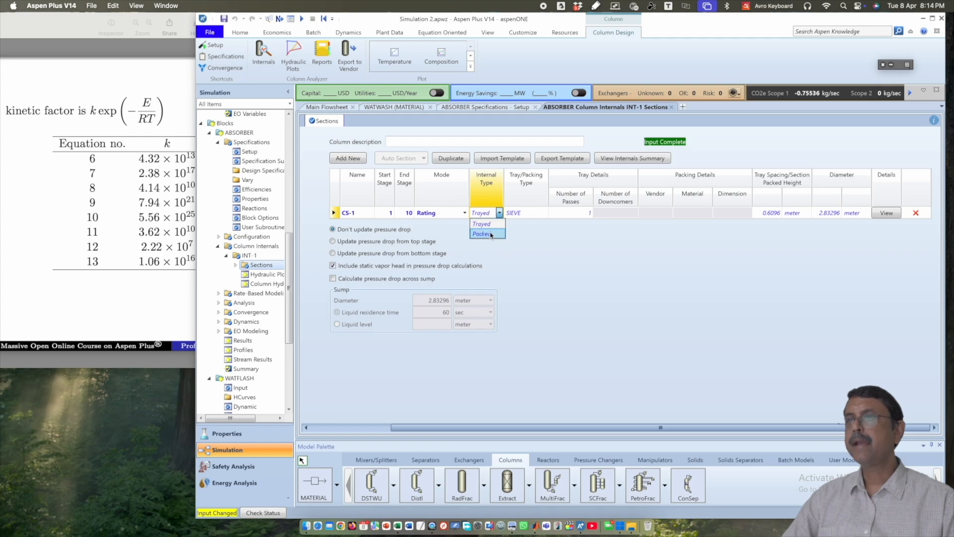
click(491, 234)
click(544, 213)
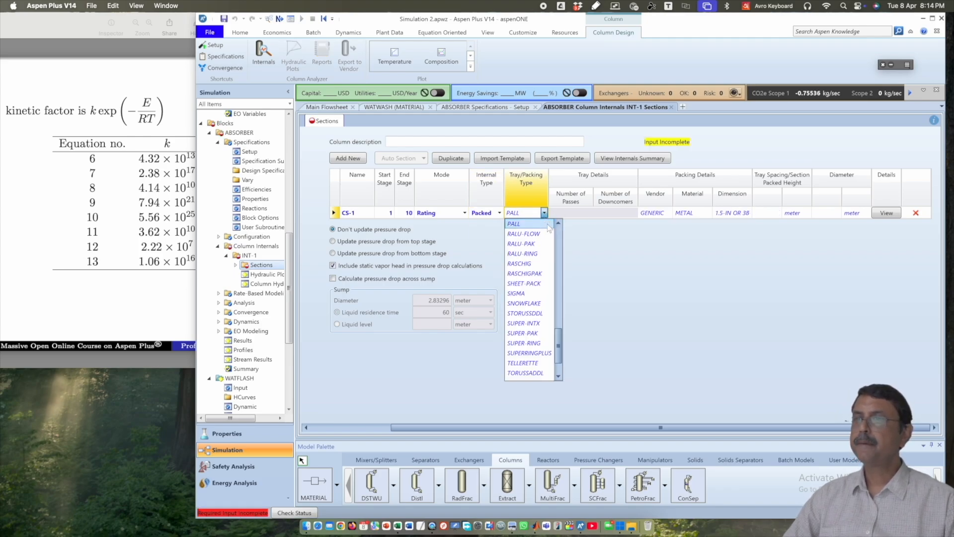
scroll(554, 233, up, 5)
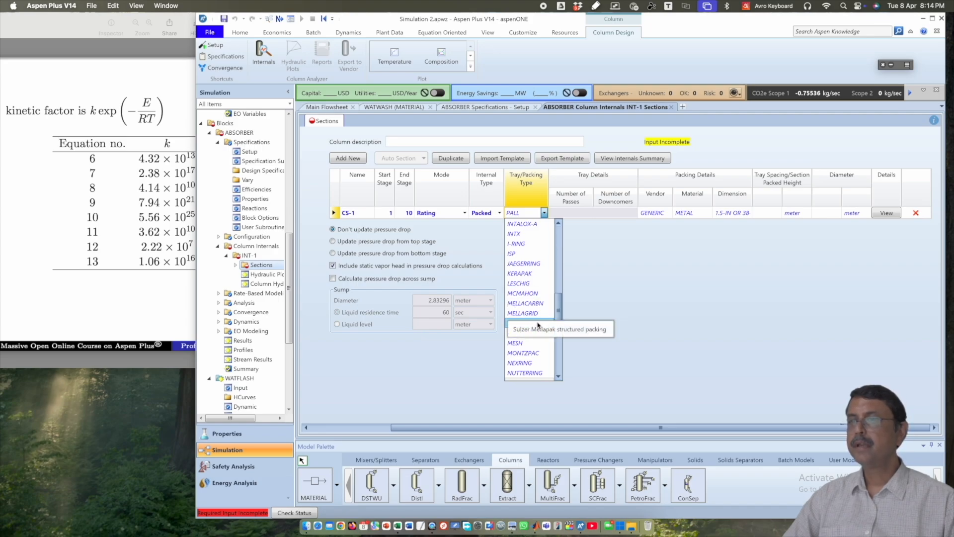
click(538, 325)
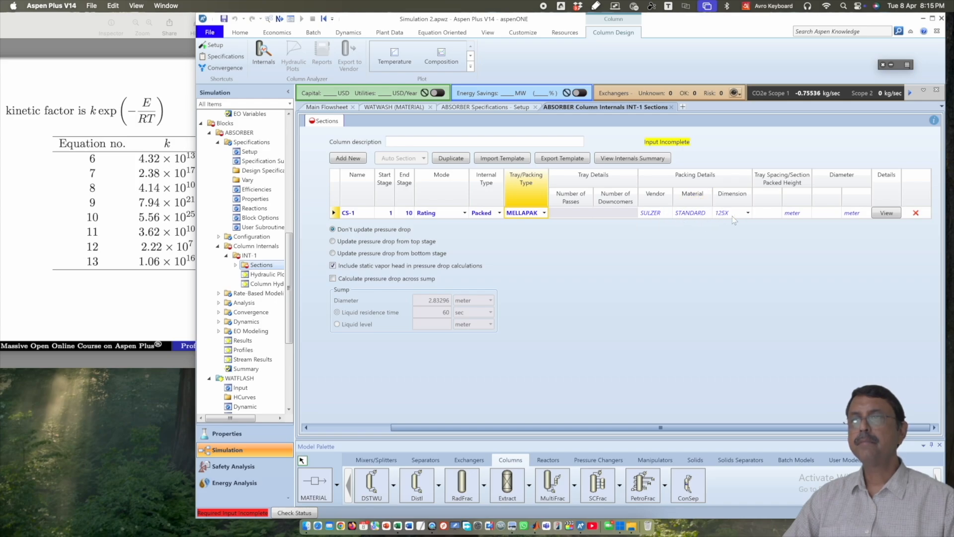
Set the section's packed height to 15 meter and its diameter to 2.5 meter.
click(767, 214)
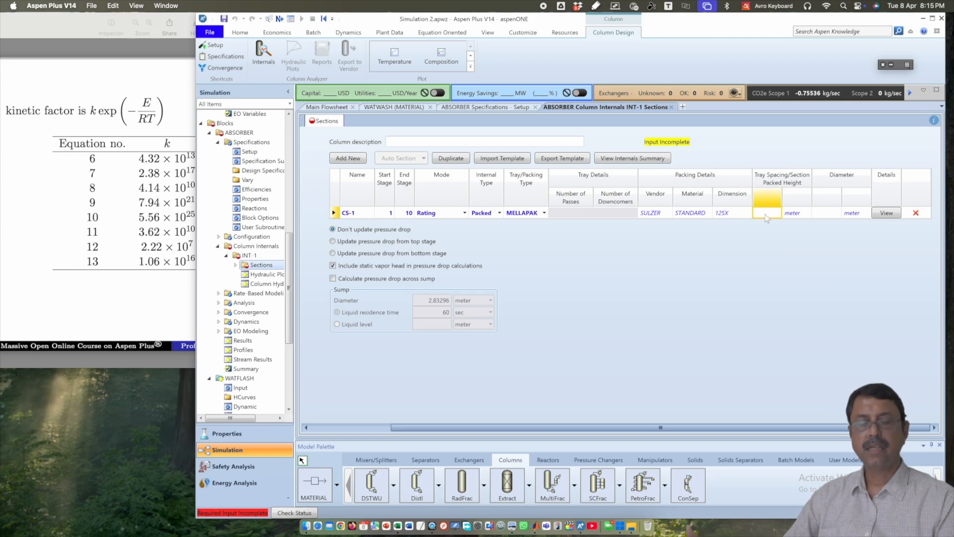
text(5)
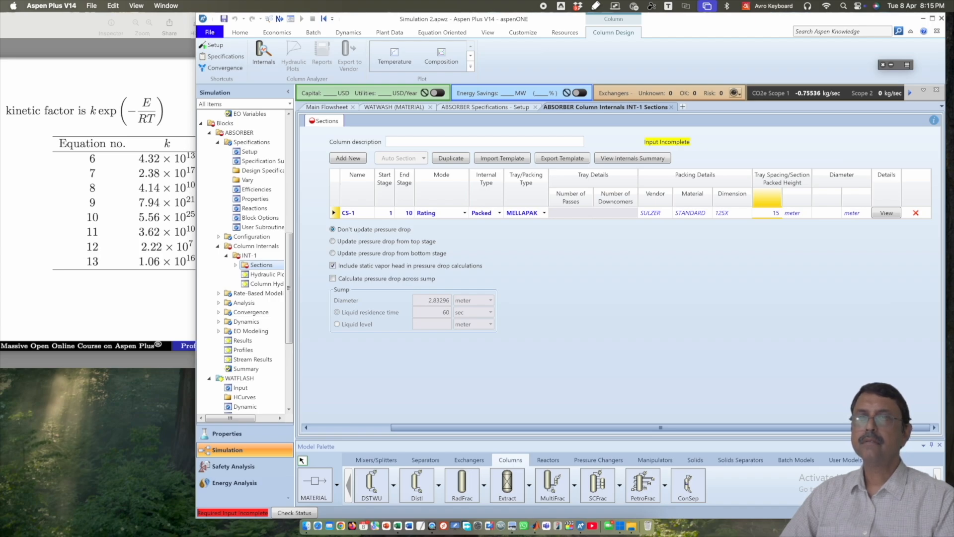
click(821, 214)
text(2)
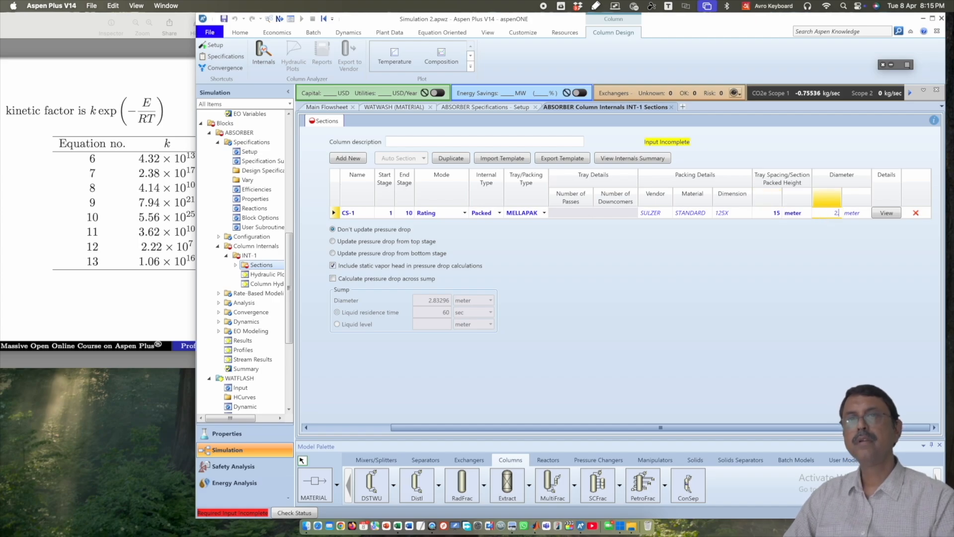
text(.5)
key(Return)
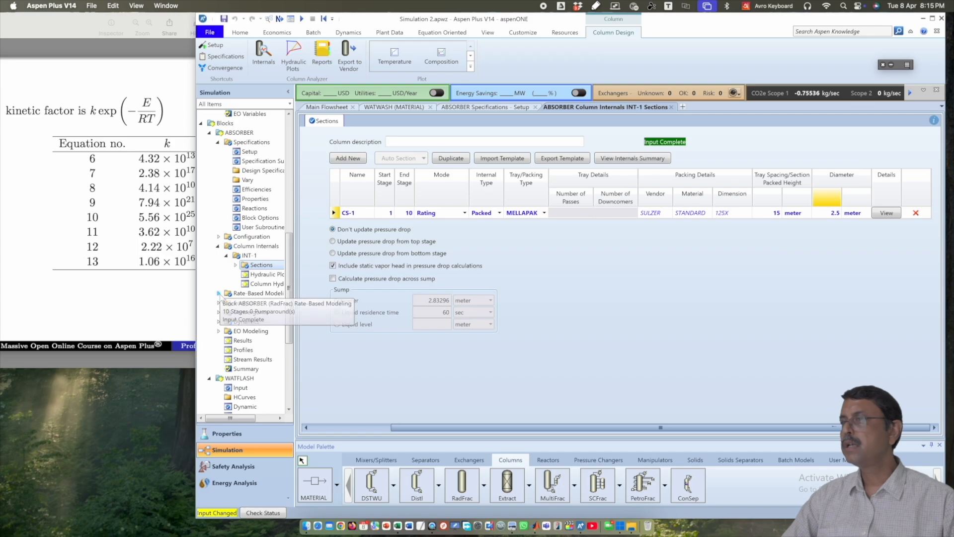
Change the ABSORBER block's calculation type to Rate-Based in its setup specifications.
click(219, 294)
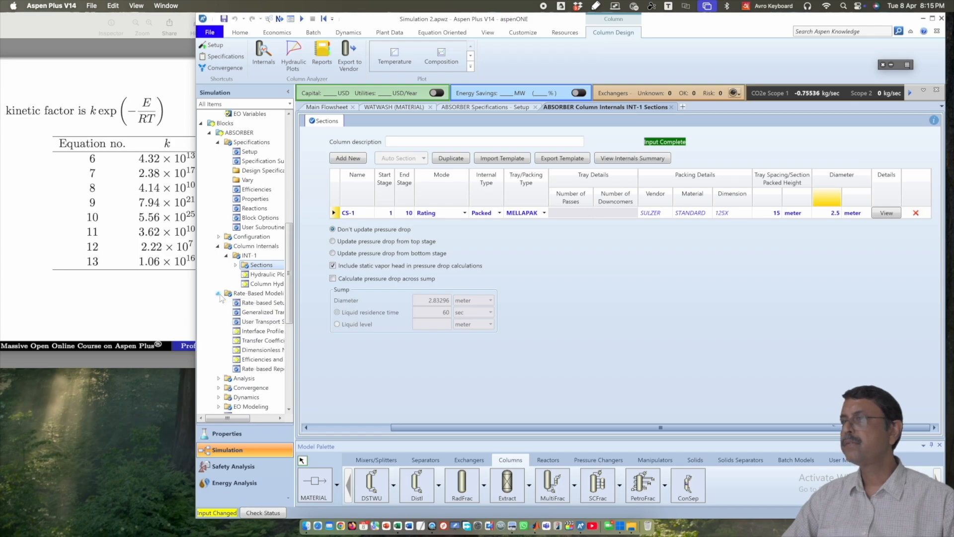
click(255, 304)
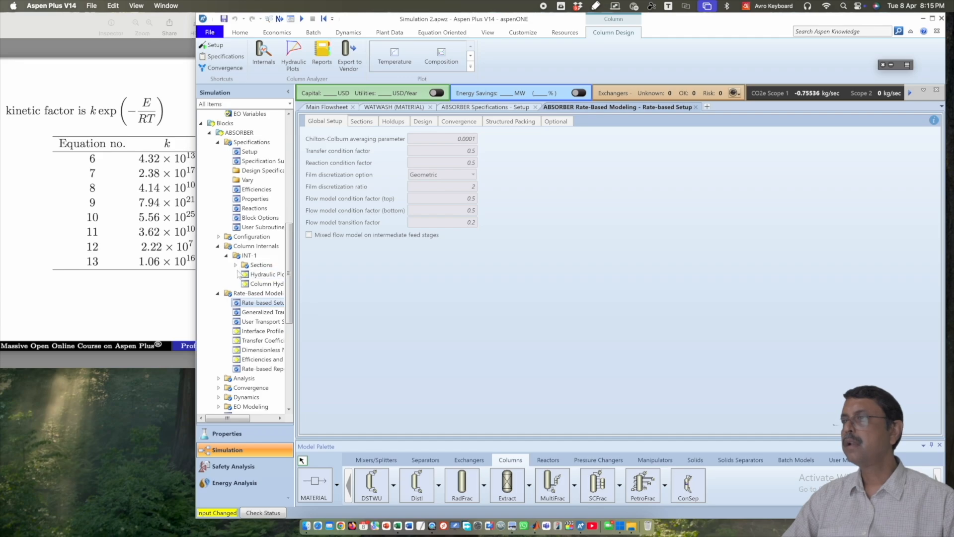
click(253, 152)
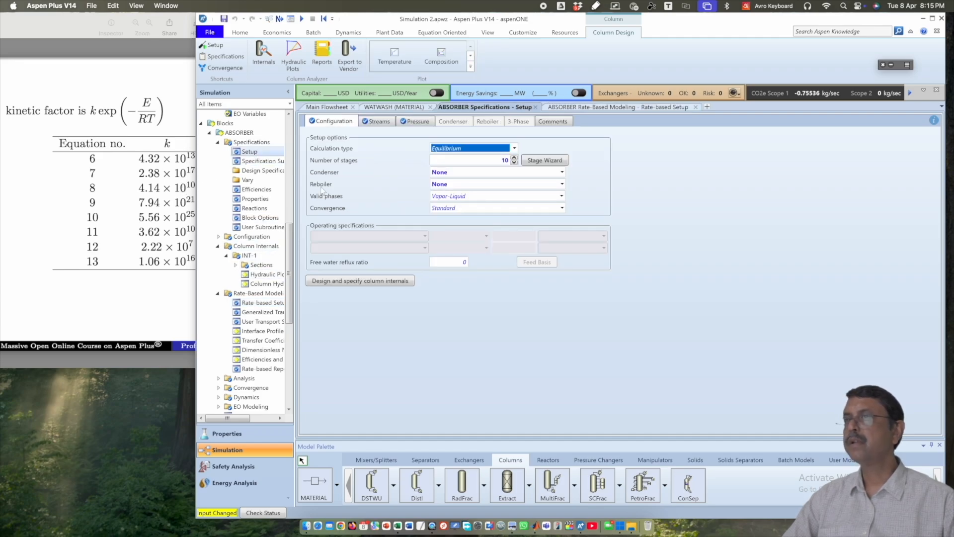
click(487, 148)
click(514, 148)
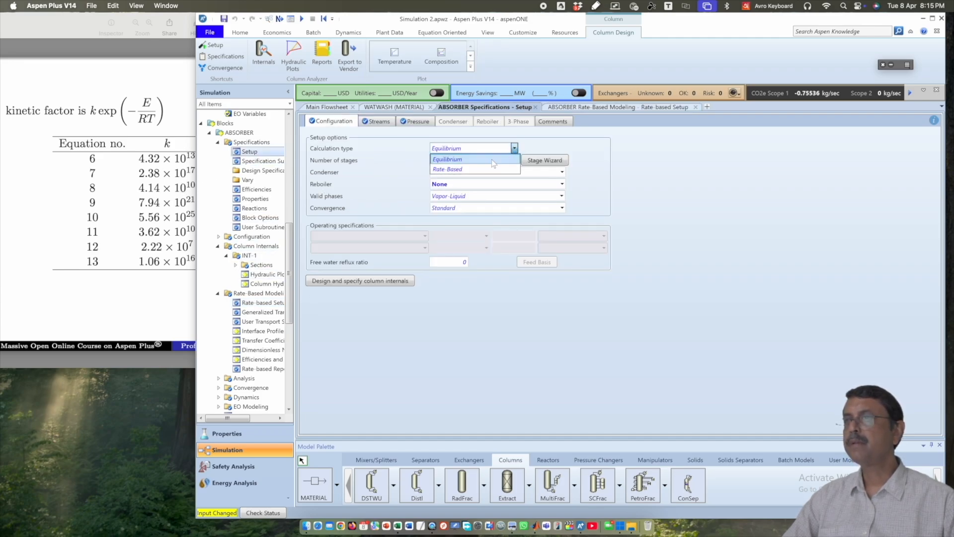
click(479, 169)
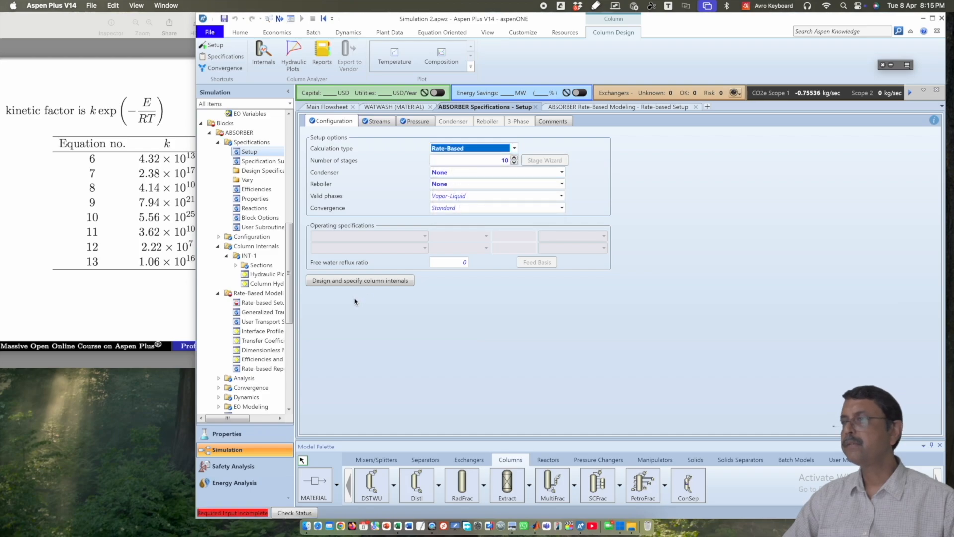
Enable rate-based calculation for section CS-1 in the absorber's rate-based setup.
click(265, 305)
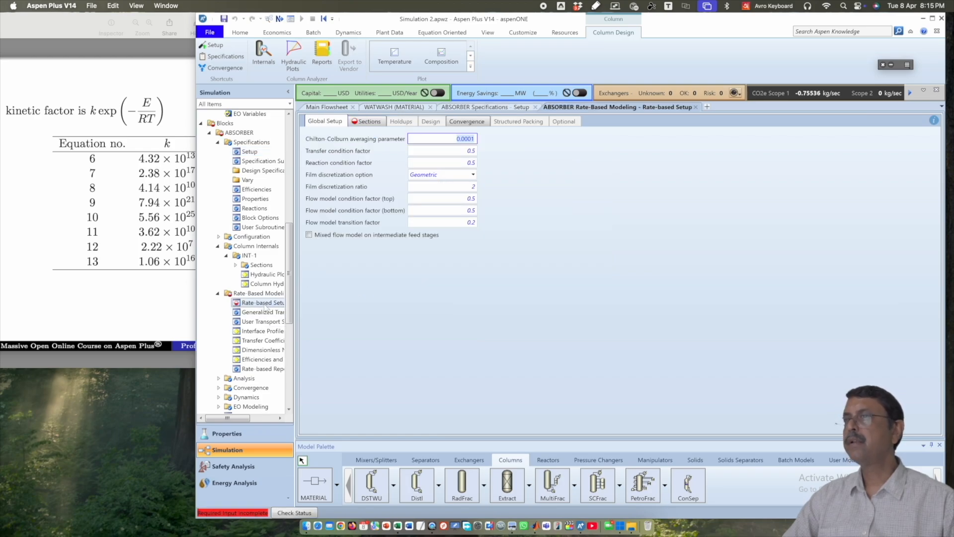
click(372, 122)
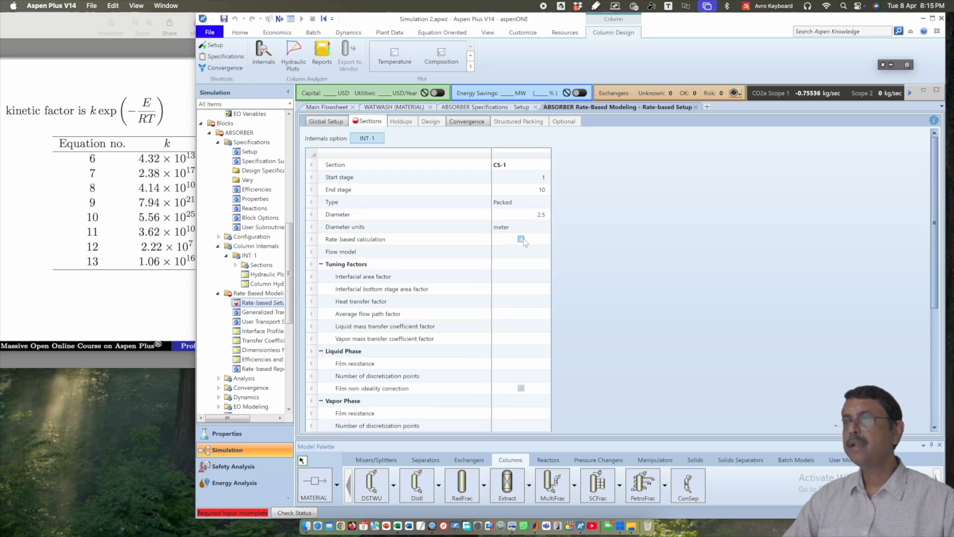
click(521, 240)
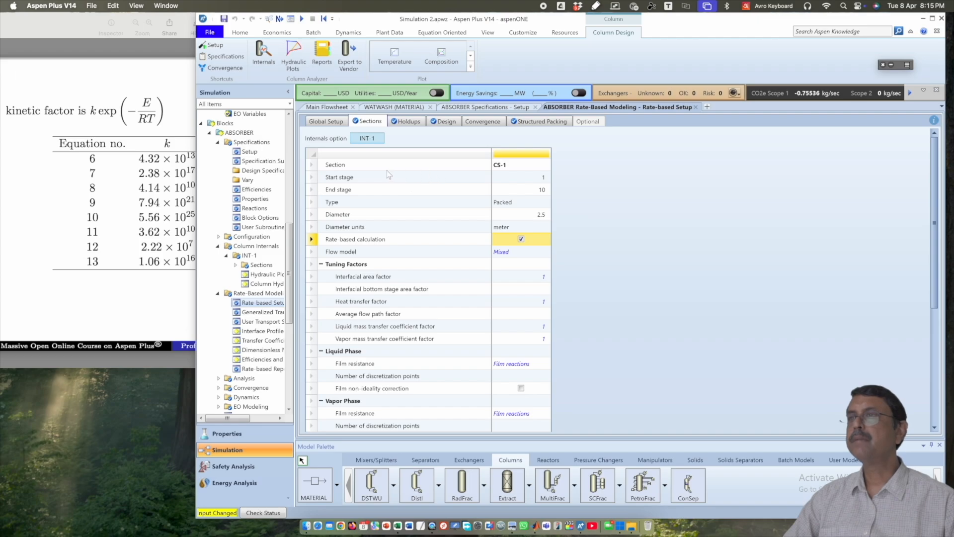
Delete the liquid holdup entry for stages 1 to 10 from the absorber's reaction holdups.
click(410, 122)
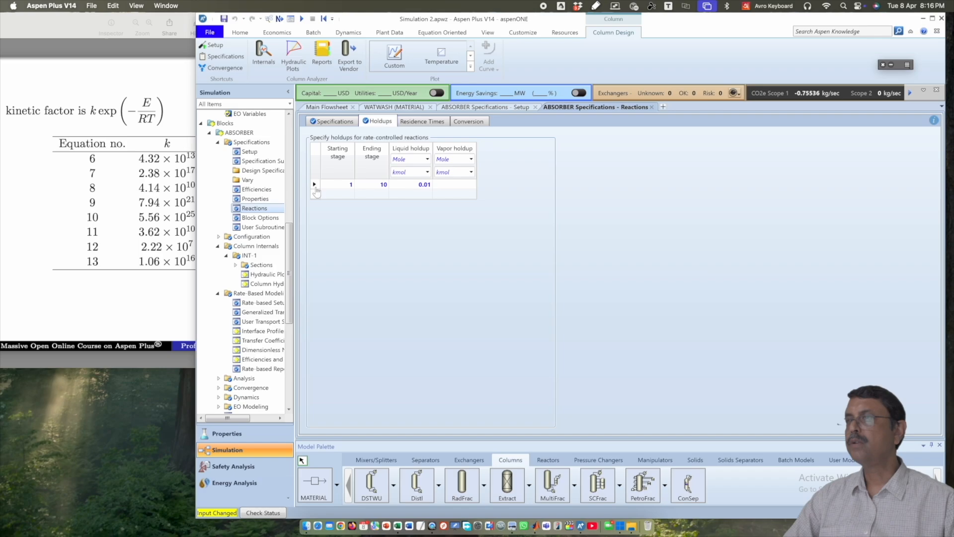
click(314, 185)
right_click(314, 186)
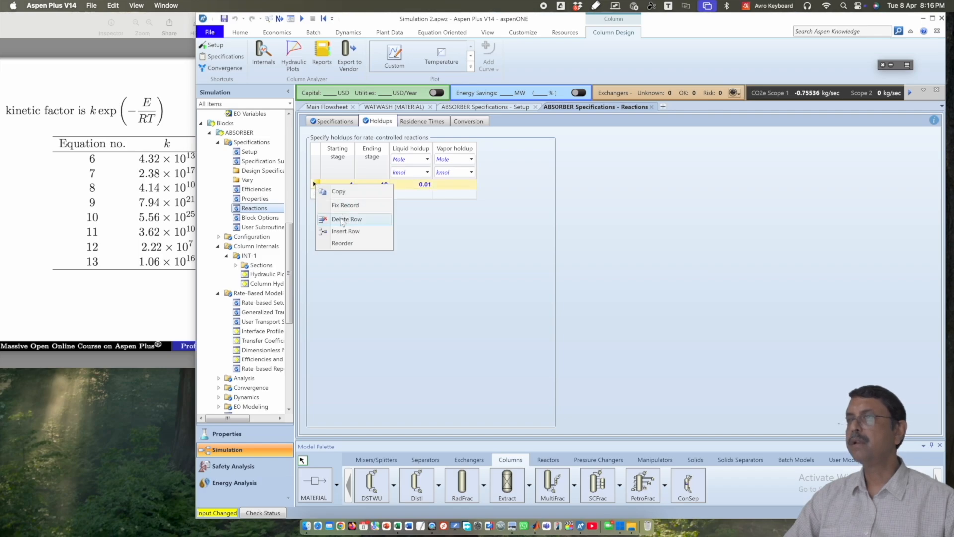
click(338, 220)
click(595, 283)
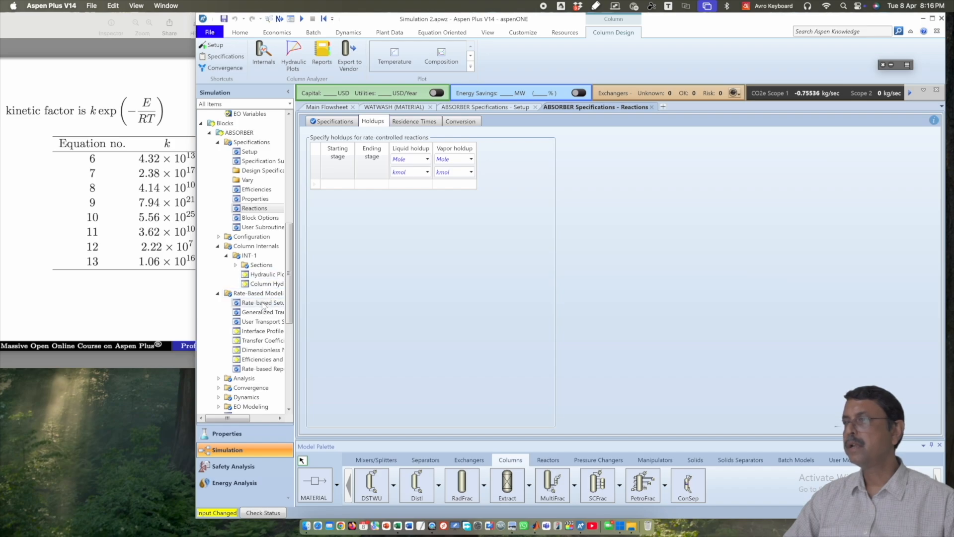
Enable design mode to calculate the column diameter in the absorber's rate-based setup, with base stage 9.
click(262, 303)
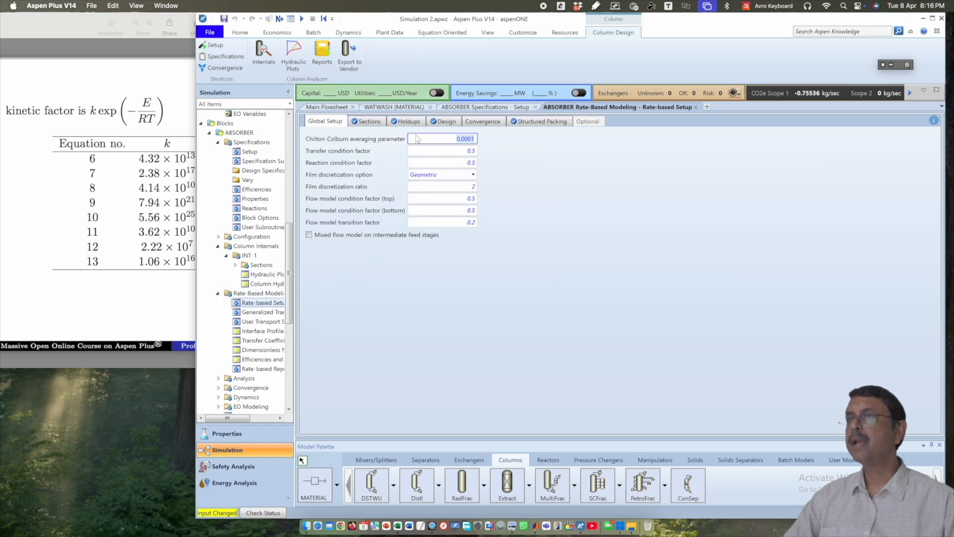
click(444, 122)
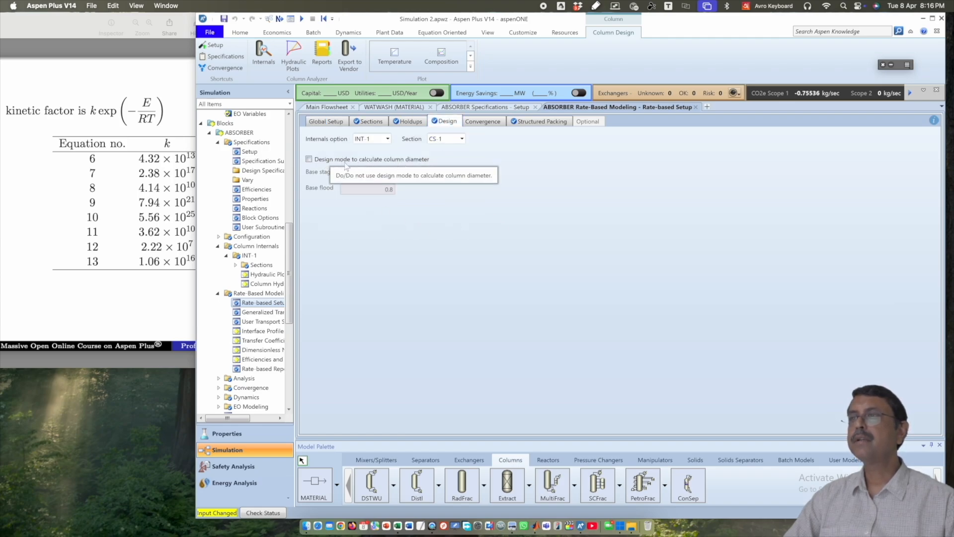
click(309, 159)
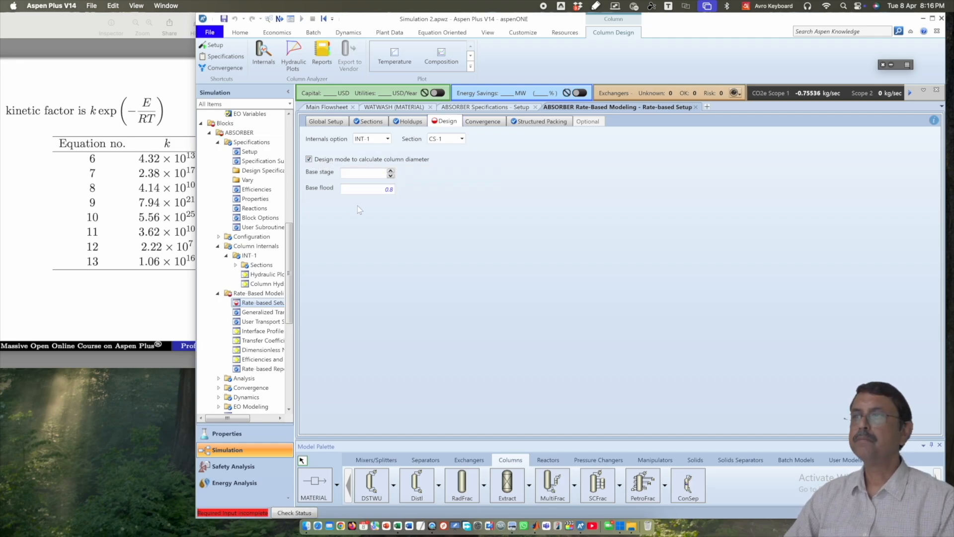
click(363, 173)
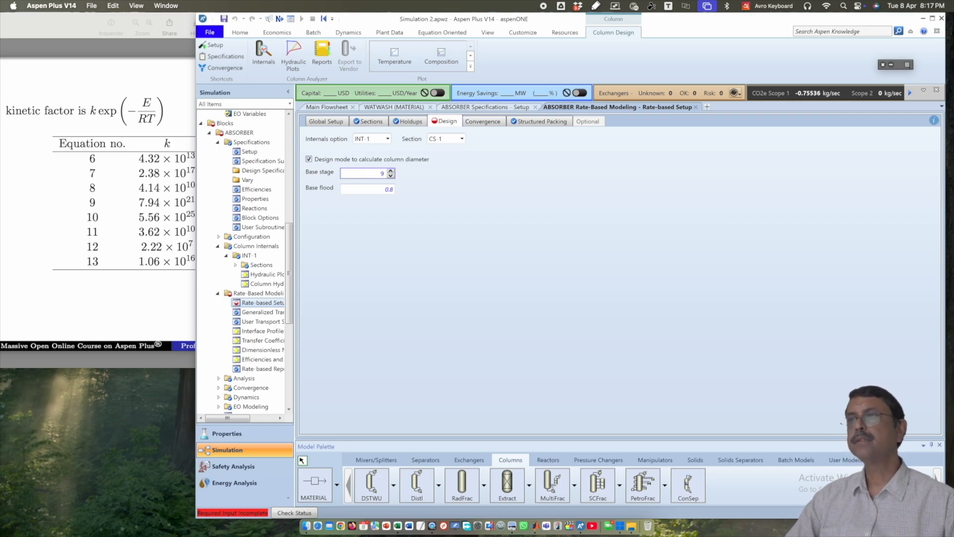
text(9)
key(Return)
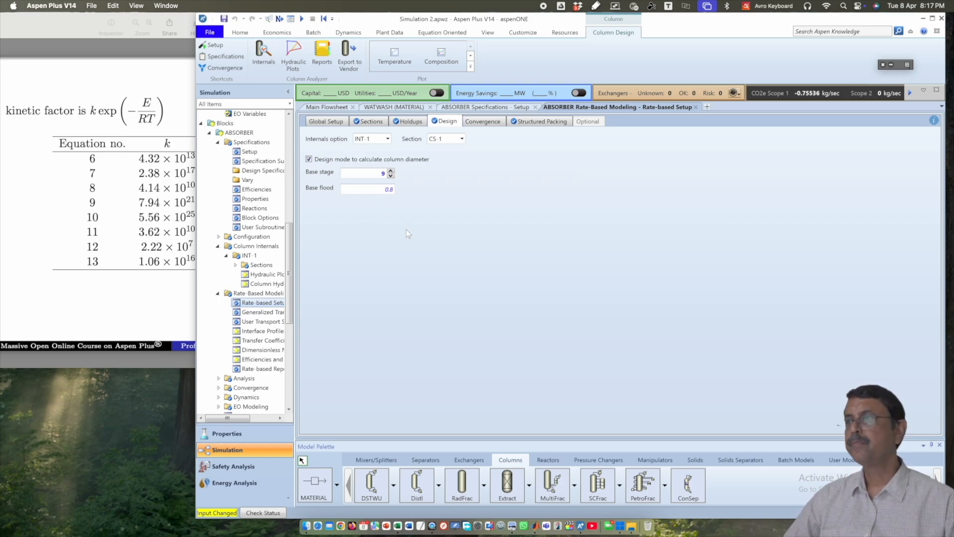
Show the main flowsheet and run the simulation.
drag(293, 261, 292, 273)
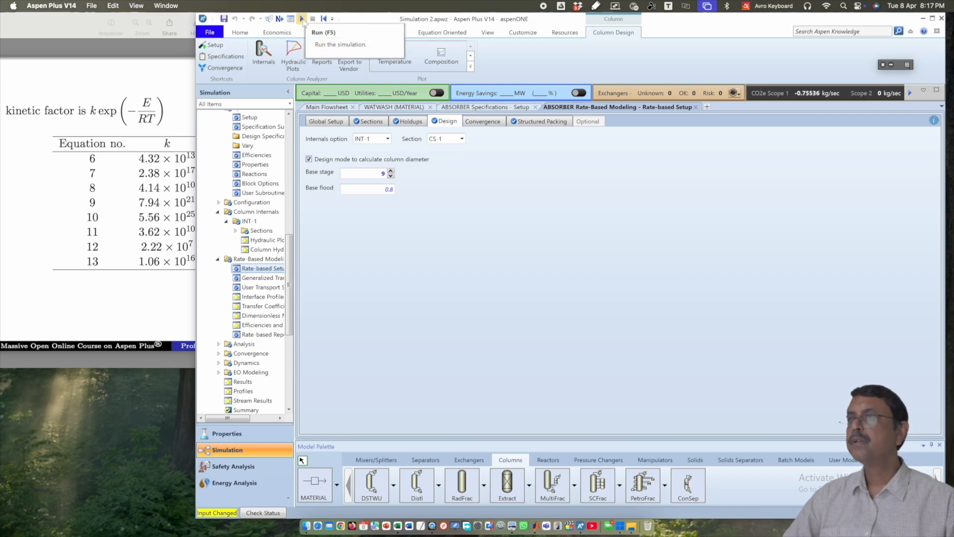
click(326, 106)
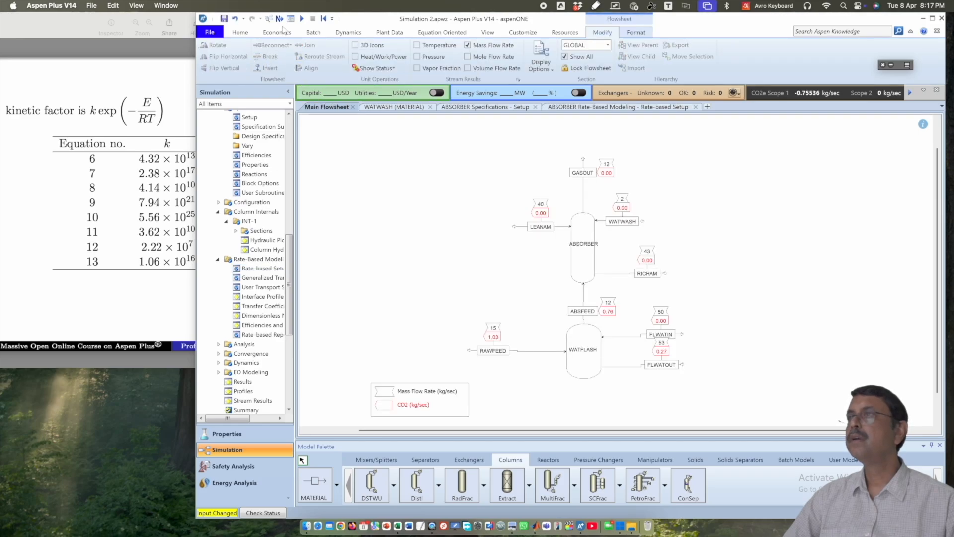
click(301, 19)
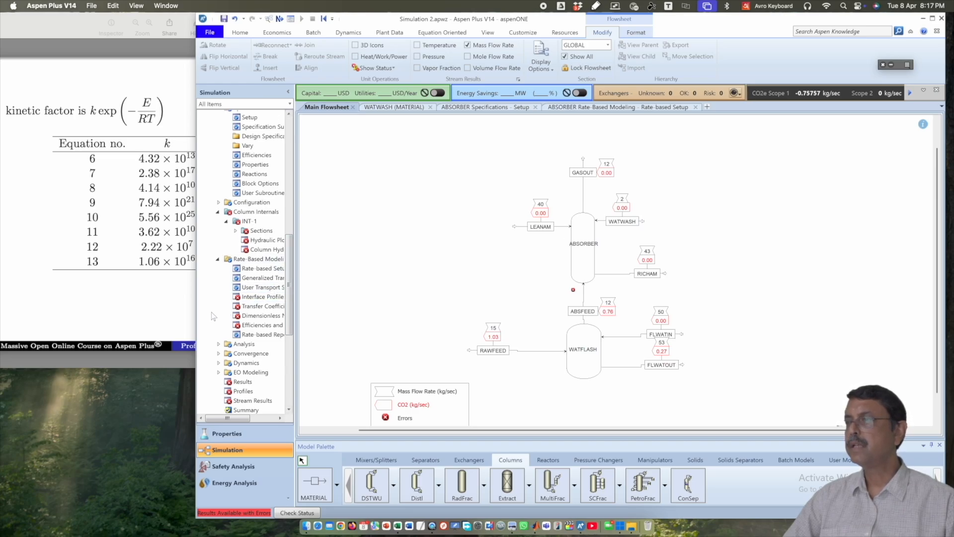
Check the INT-1 column hydraulic results and set the section diameter of CS-1 to 2.4 meter.
click(262, 250)
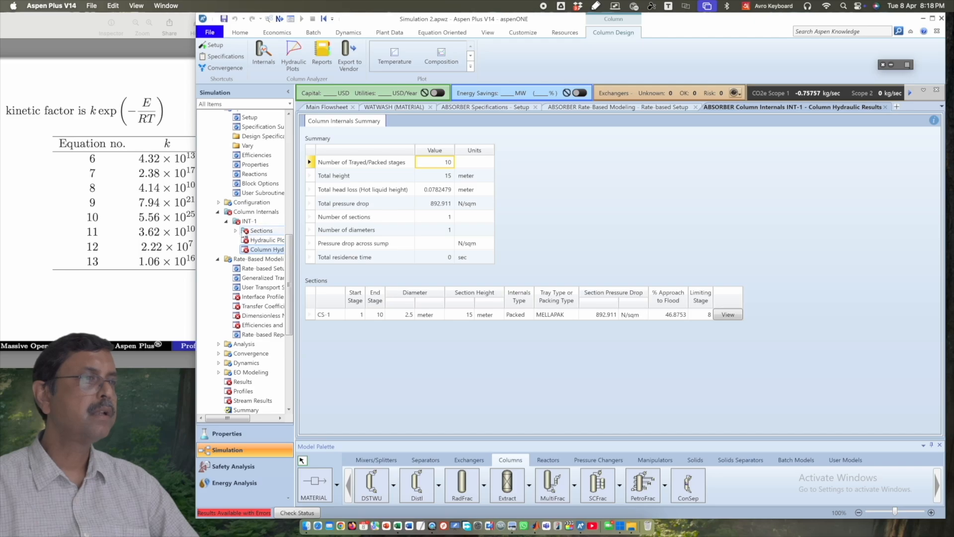
click(236, 230)
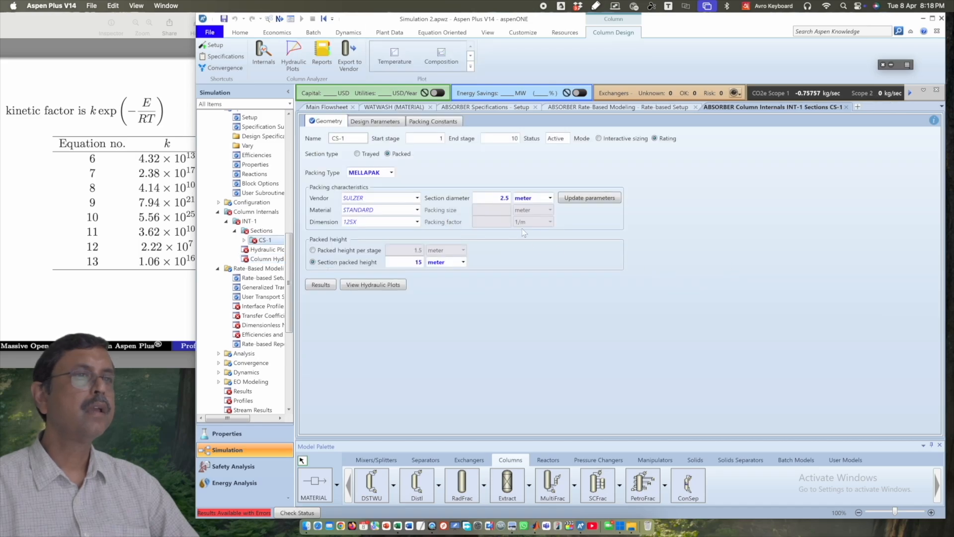
double_click(504, 198)
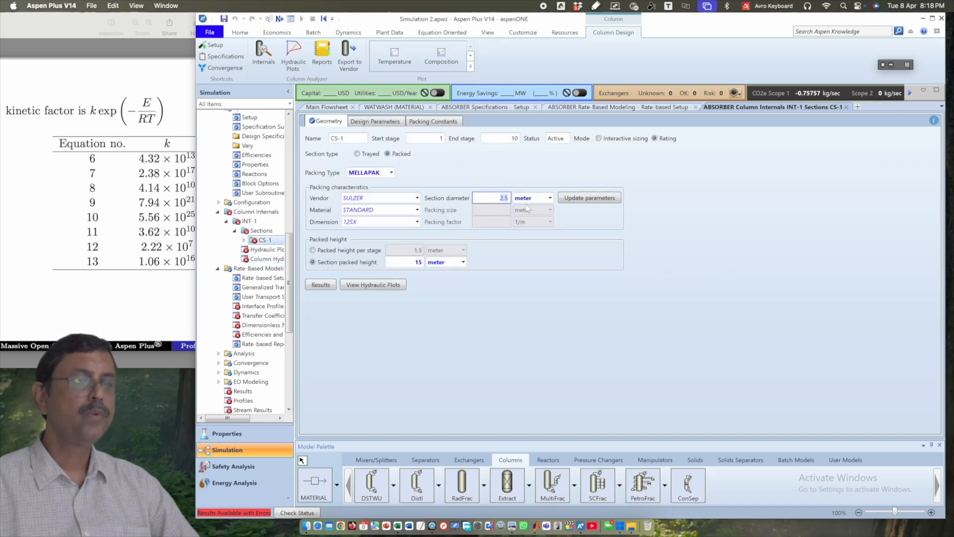
text(2.4)
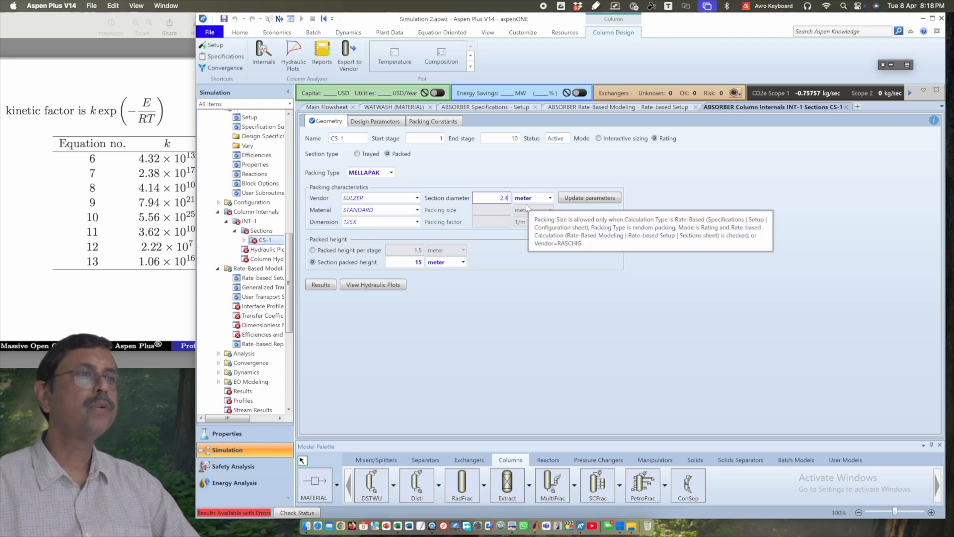
click(569, 292)
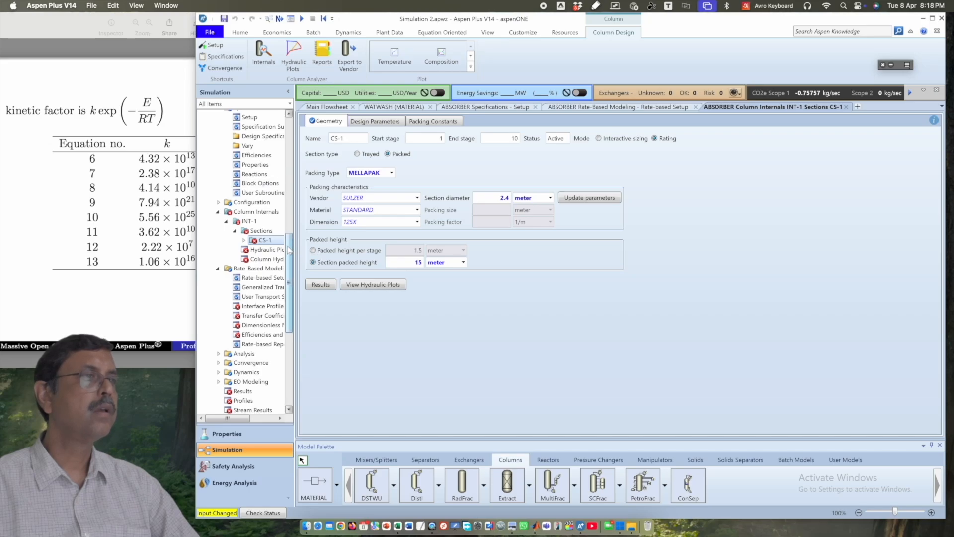
Reinitialize the entire simulation, purging all previous results.
drag(289, 249, 294, 231)
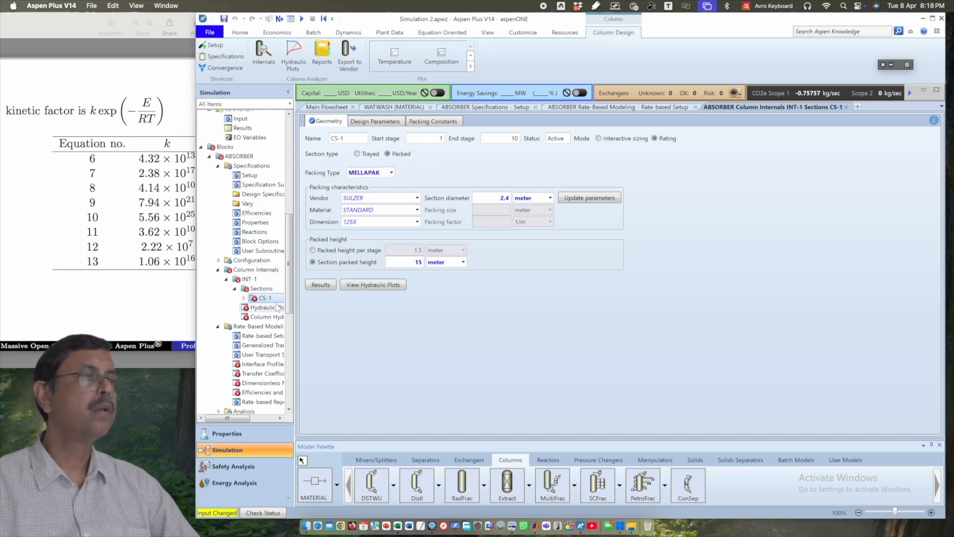
click(324, 20)
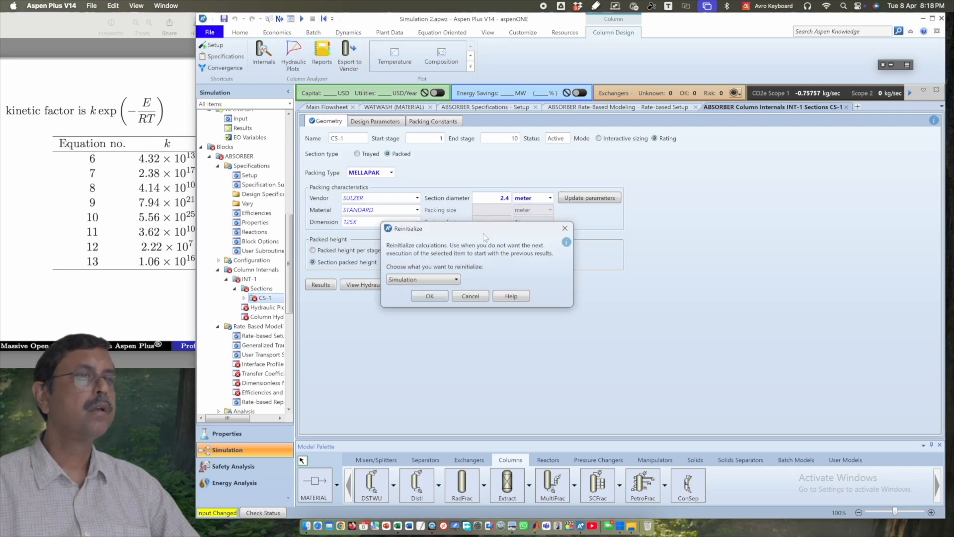
click(429, 296)
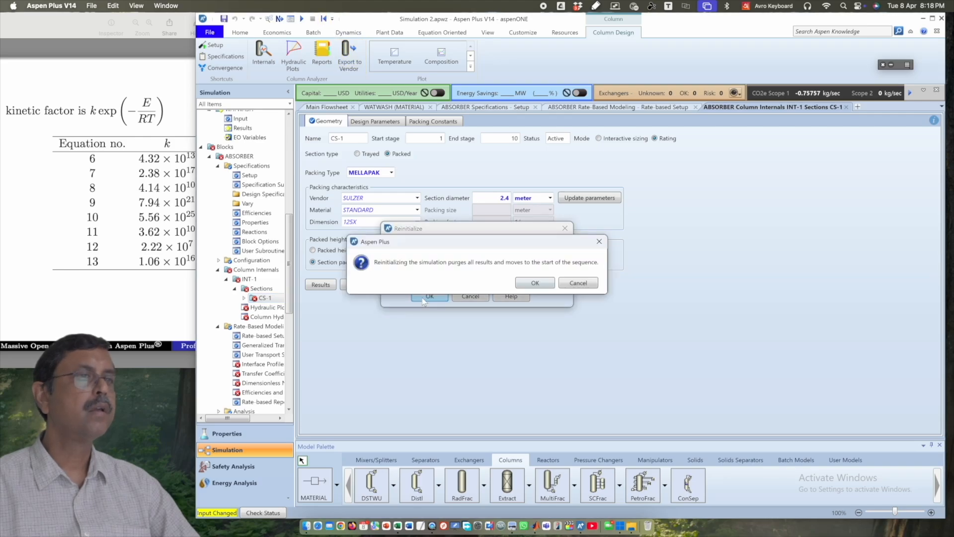
click(548, 283)
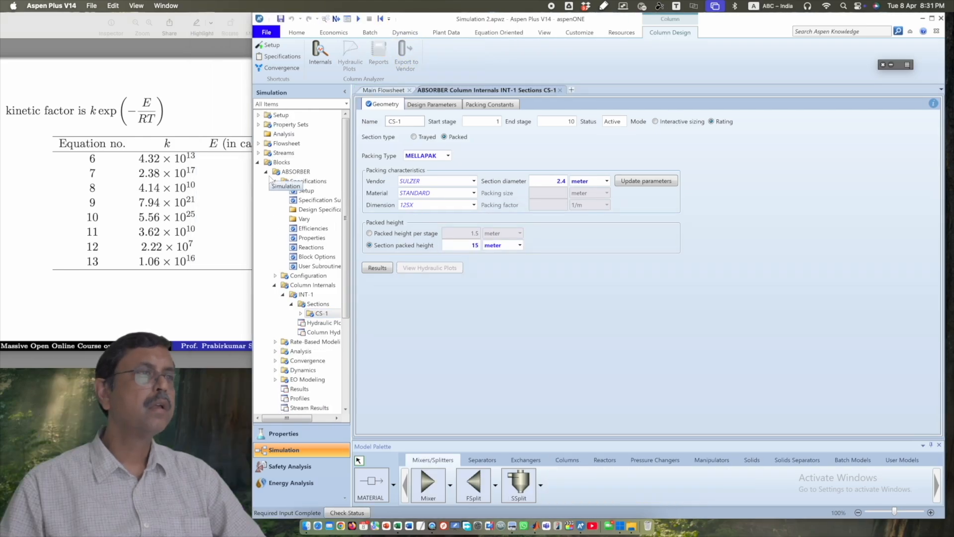
Review the ABSORBER specifications and run the simulation.
click(265, 172)
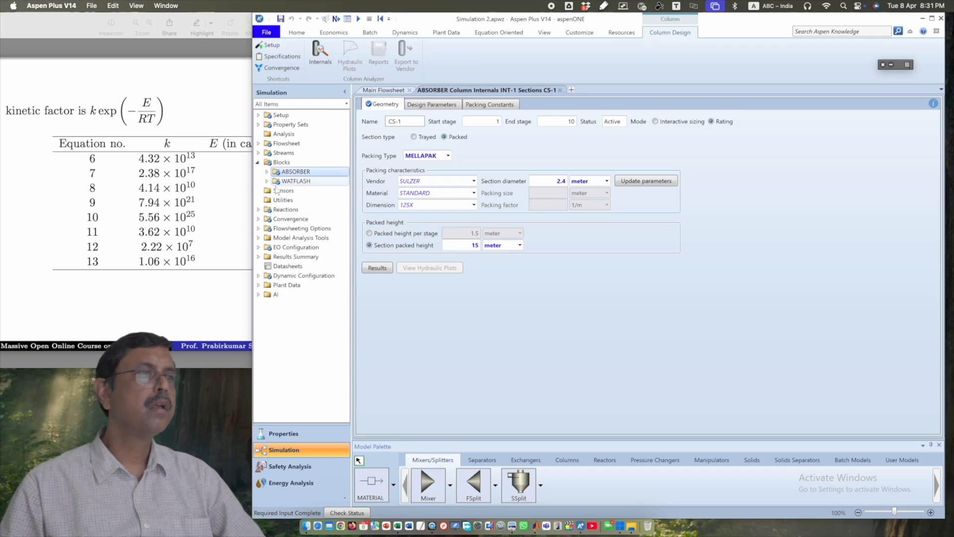
click(266, 171)
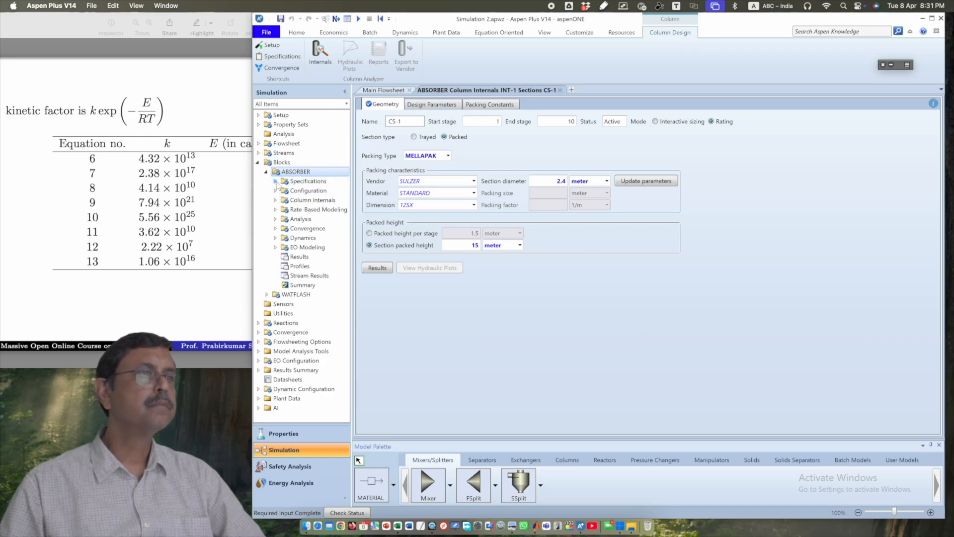
click(293, 182)
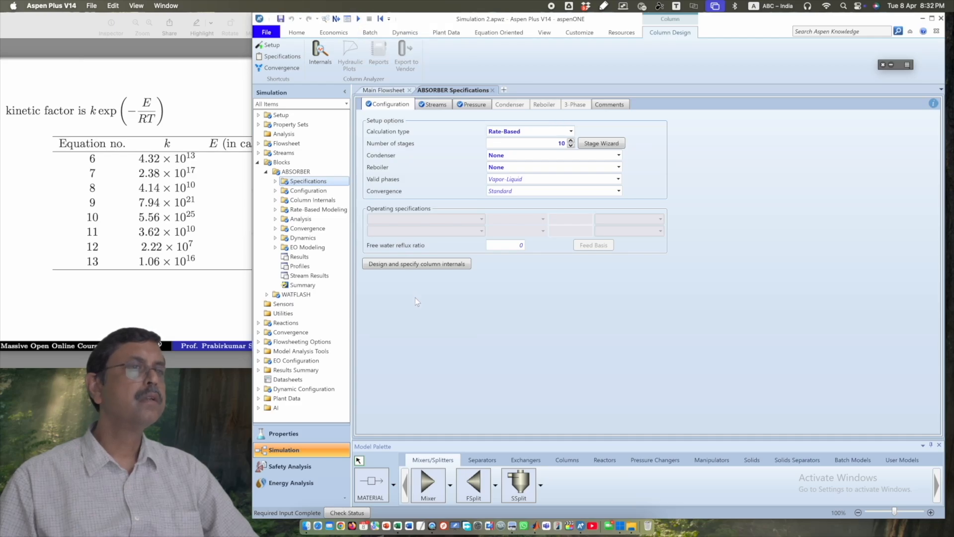
click(359, 20)
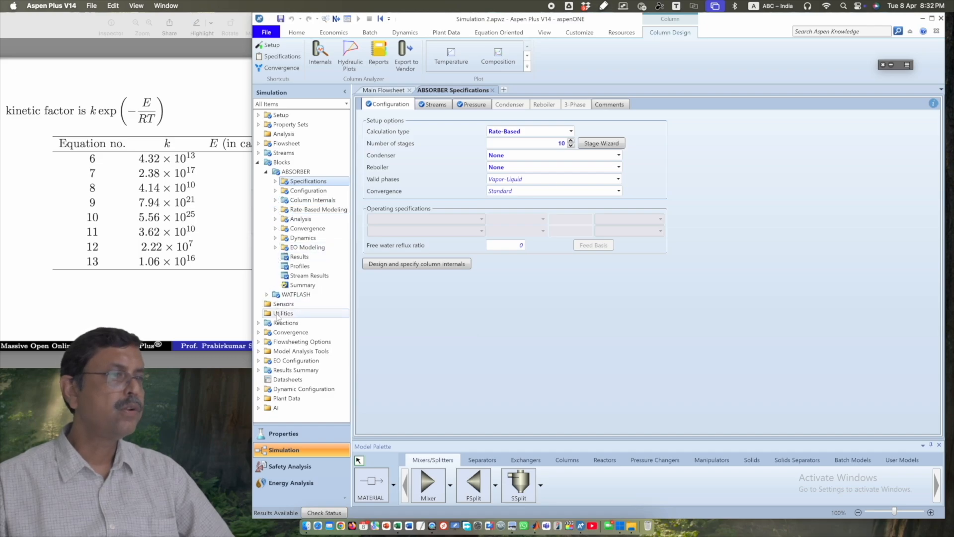
Examine the INT-1 hydraulic plots across the absorber's stages, including the vapor and liquid views.
click(275, 200)
click(284, 209)
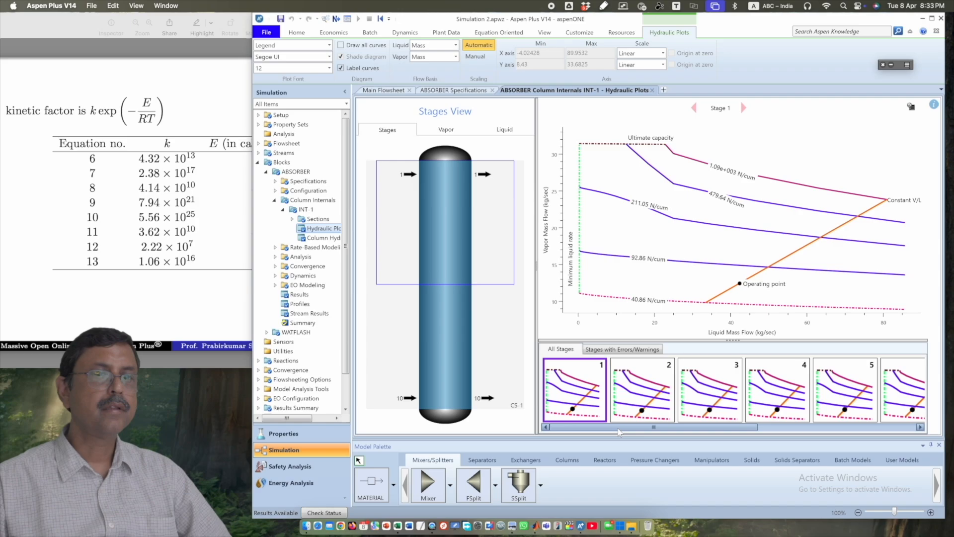
drag(619, 427, 702, 431)
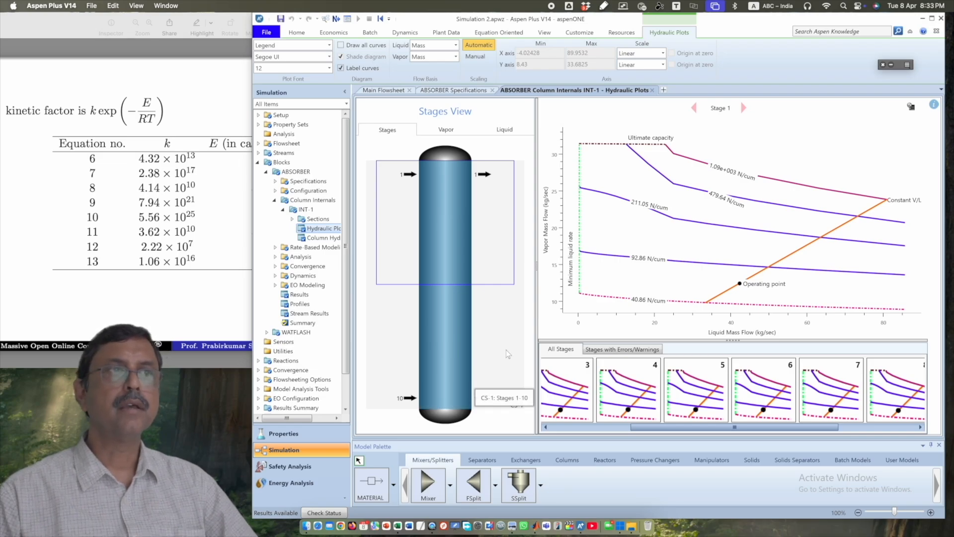
click(446, 129)
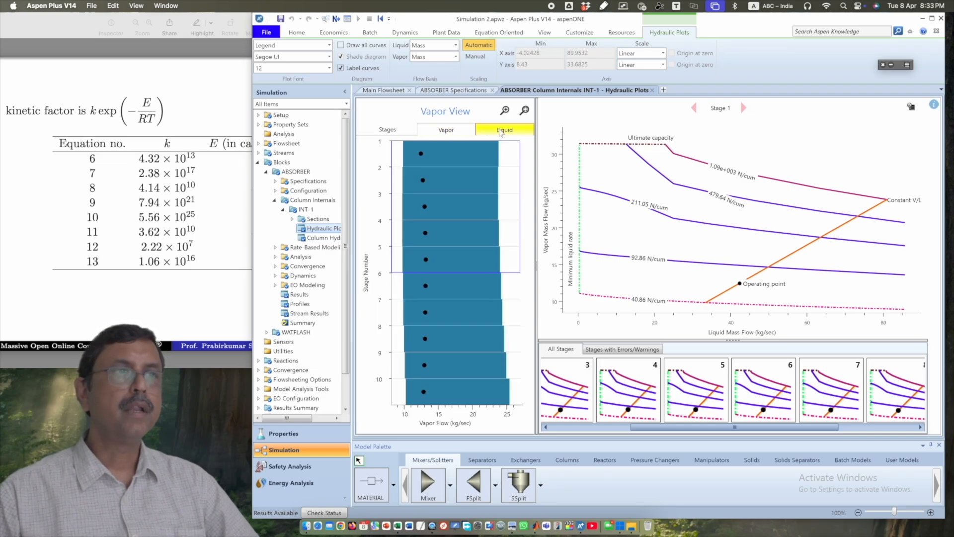
click(501, 131)
click(397, 129)
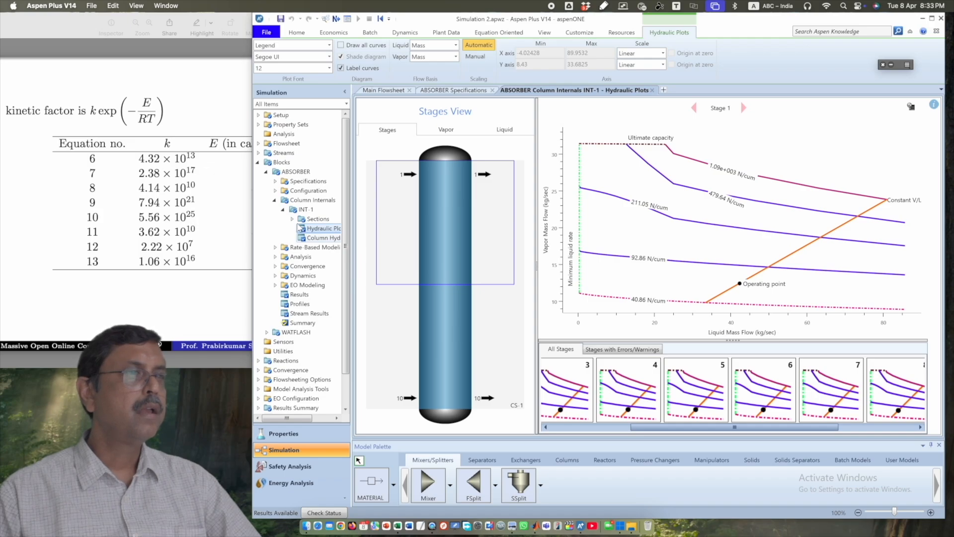
Review the INT-1 column hydraulic results, followed by the geometry and results summary of section CS-1.
click(303, 238)
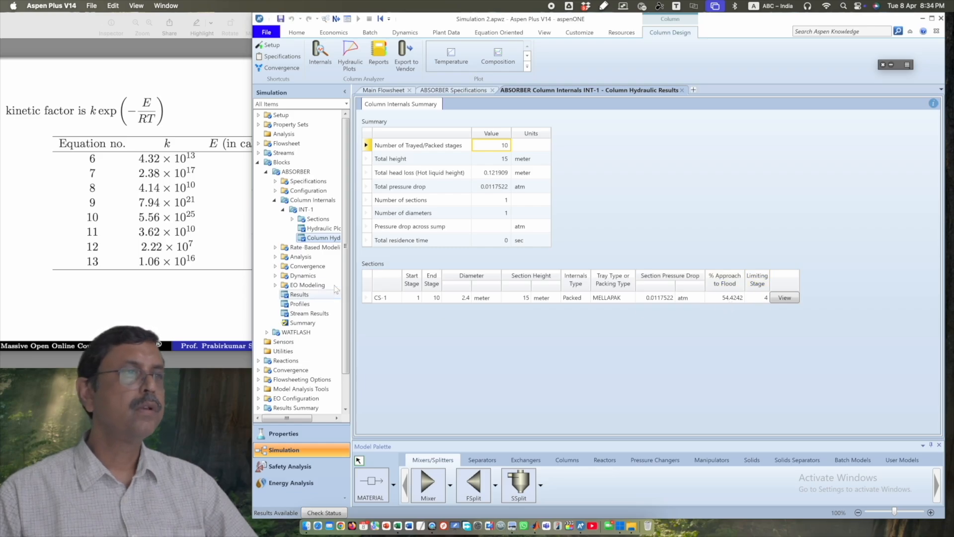
click(292, 219)
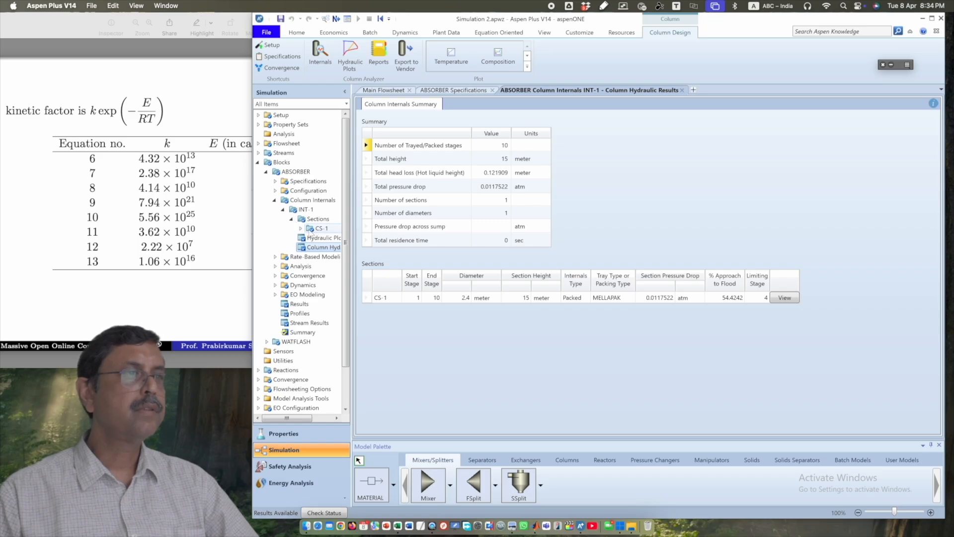
click(300, 228)
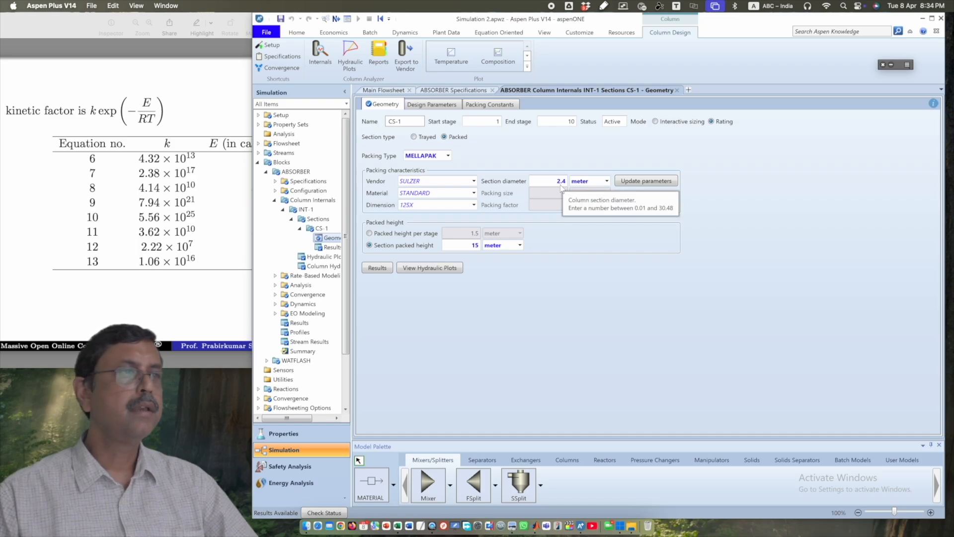
click(329, 247)
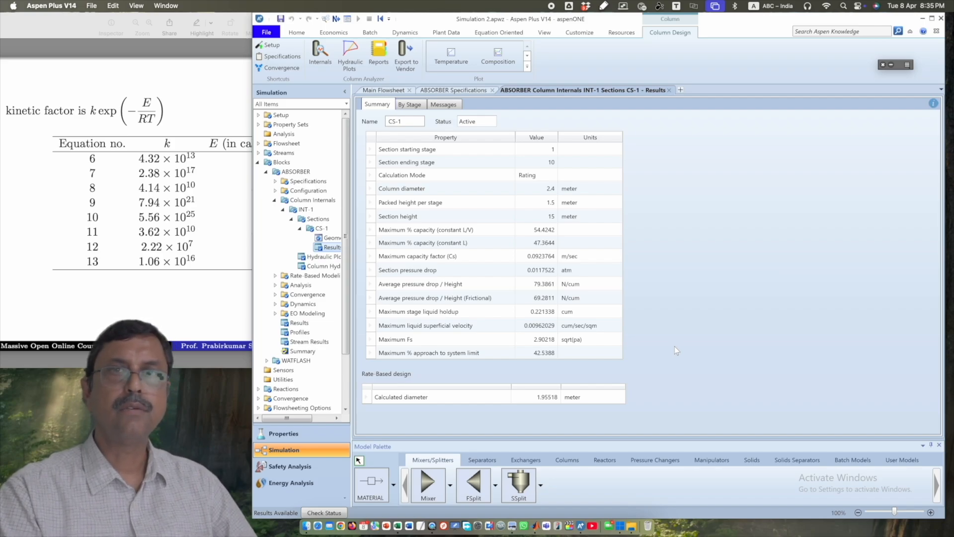
Return to the main flowsheet and show the CO2 sequestration case study description in Preview.
click(668, 90)
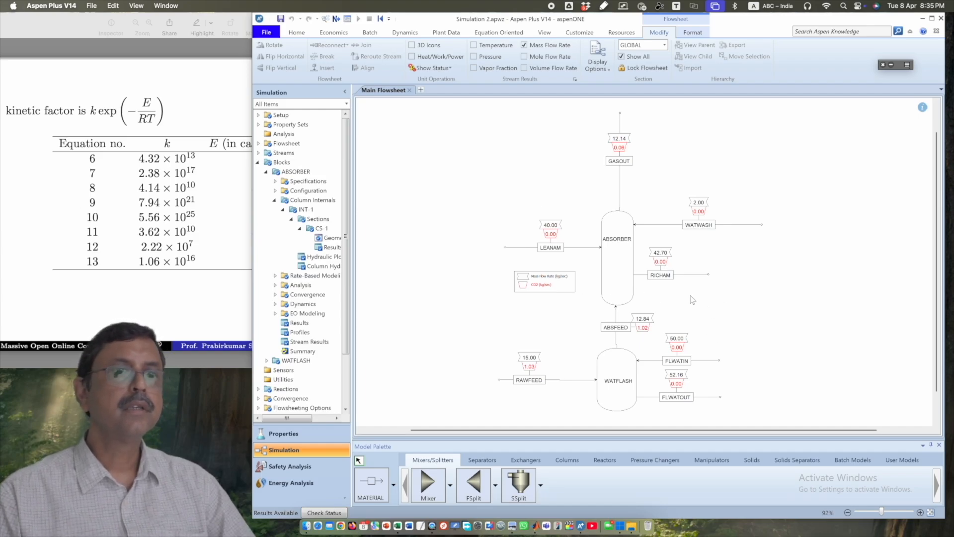
click(170, 221)
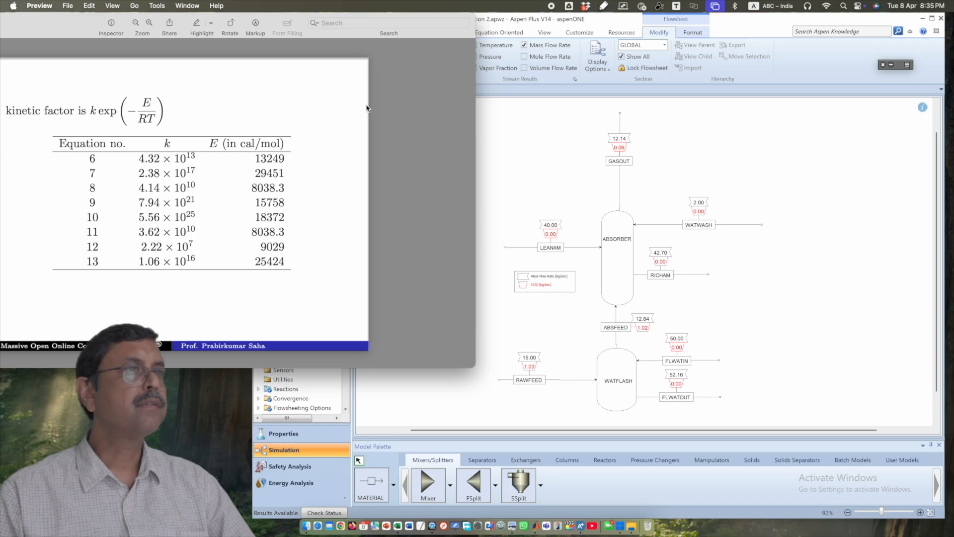
scroll(366, 108, up, 3)
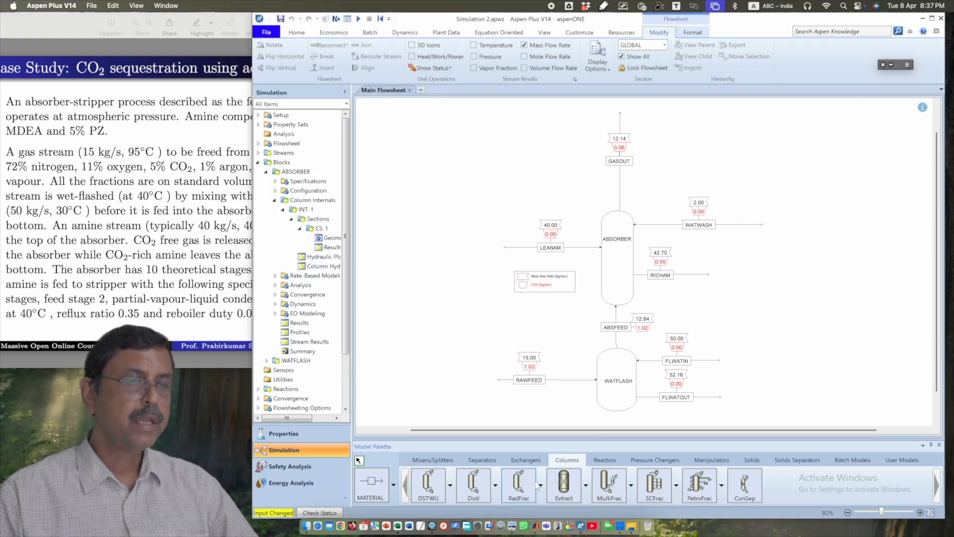
Place a packed RadFrac column with condenser and reboiler to the right of the absorber and enlarge its icon.
click(541, 485)
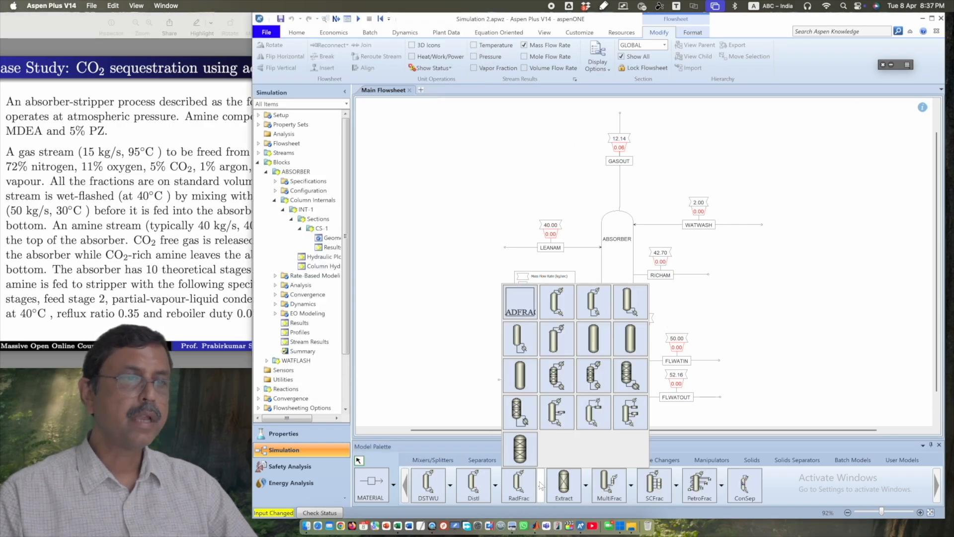
click(556, 378)
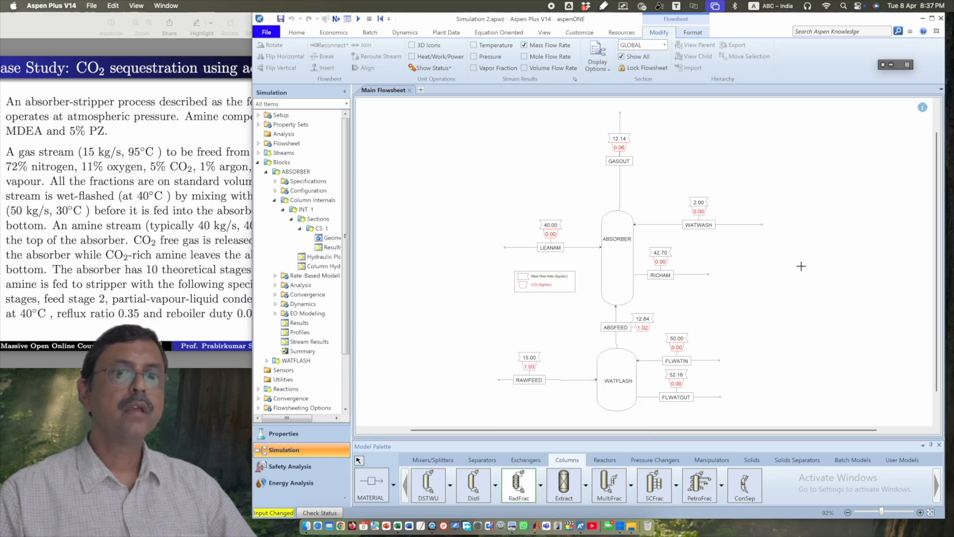
click(807, 265)
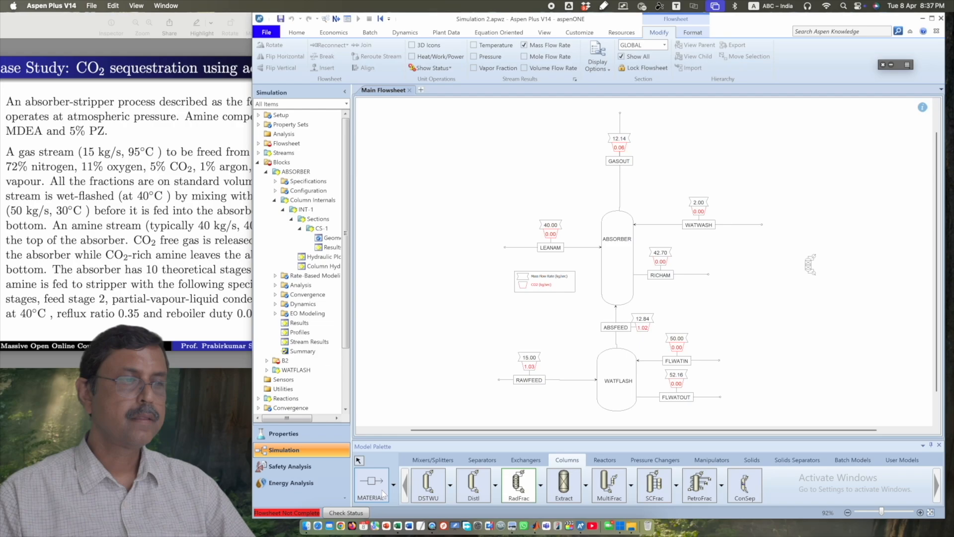
click(359, 462)
click(817, 263)
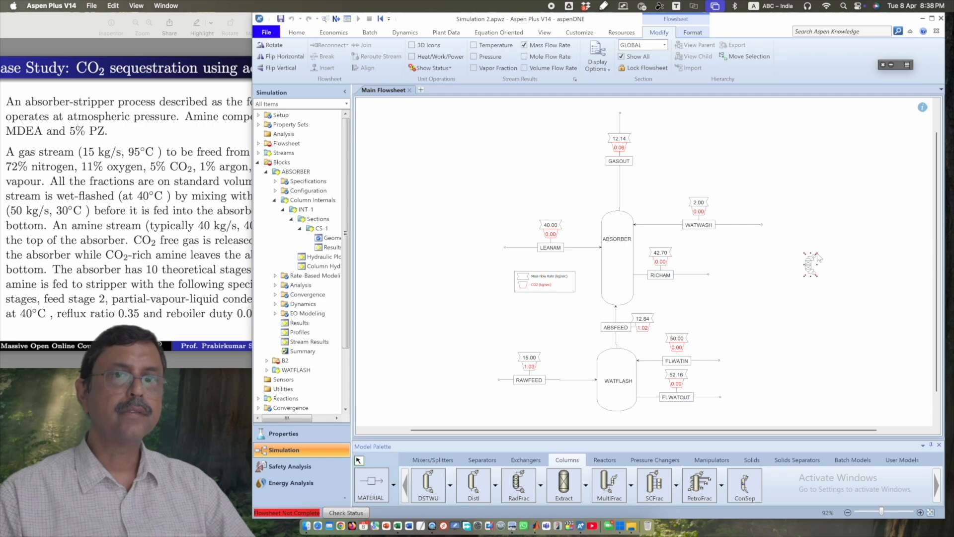
click(818, 258)
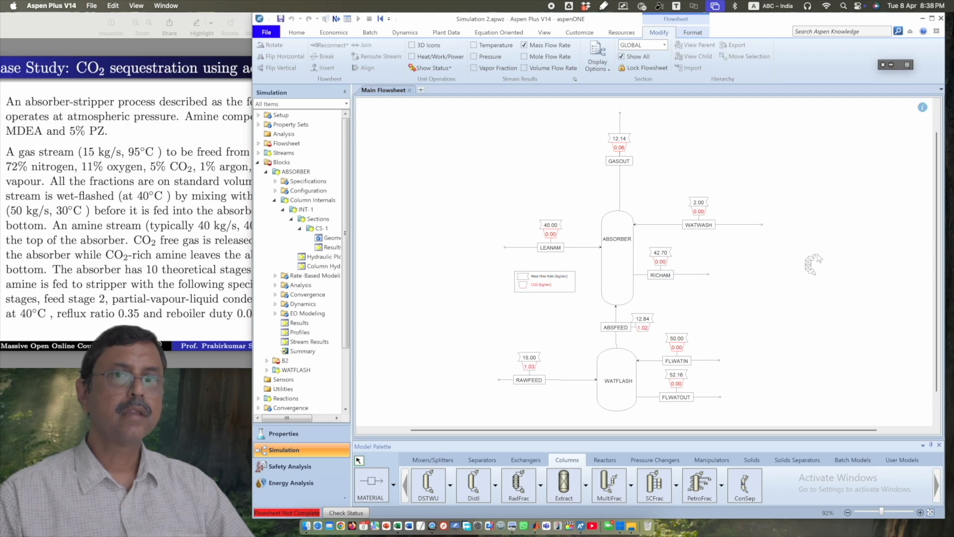
click(816, 258)
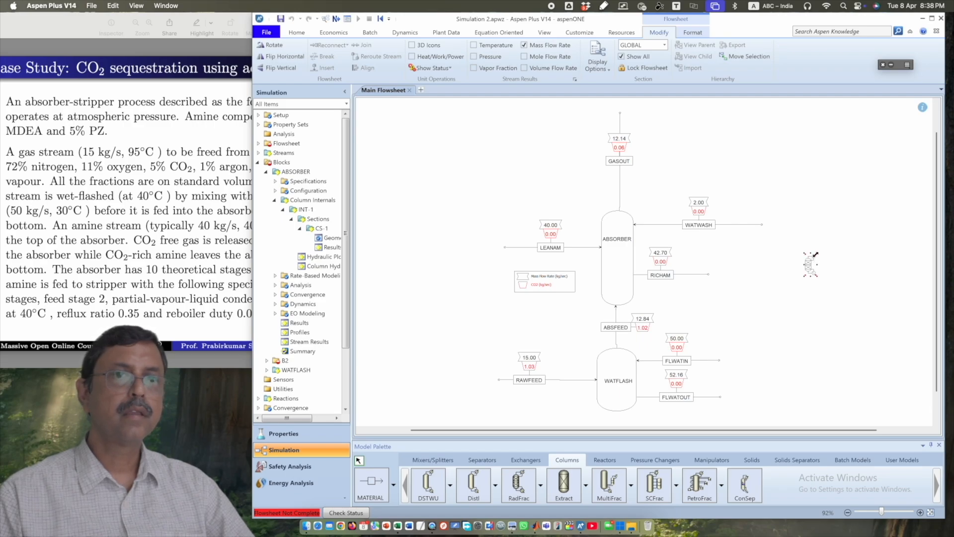
mouse_move(822, 251)
mouse_down()
mouse_move(839, 238)
mouse_move(823, 267)
mouse_up()
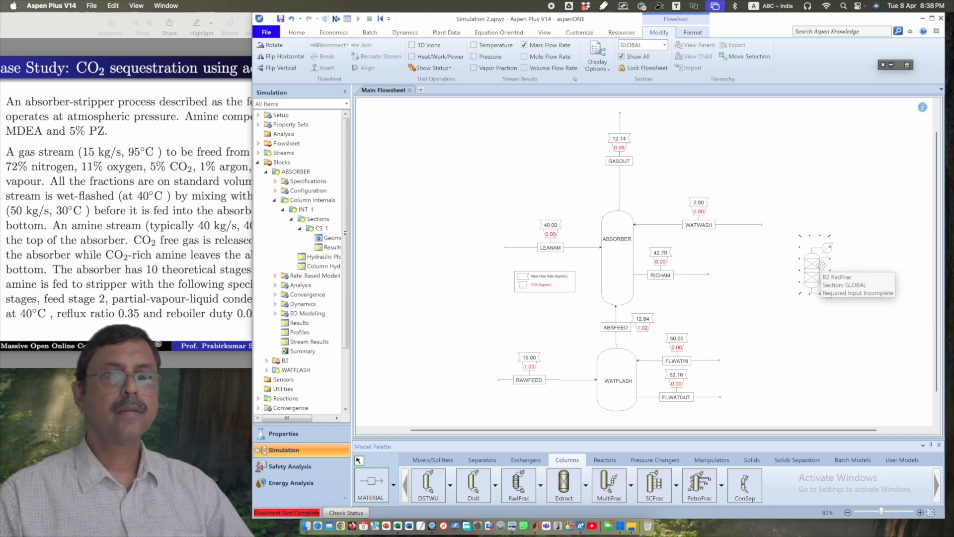
click(748, 340)
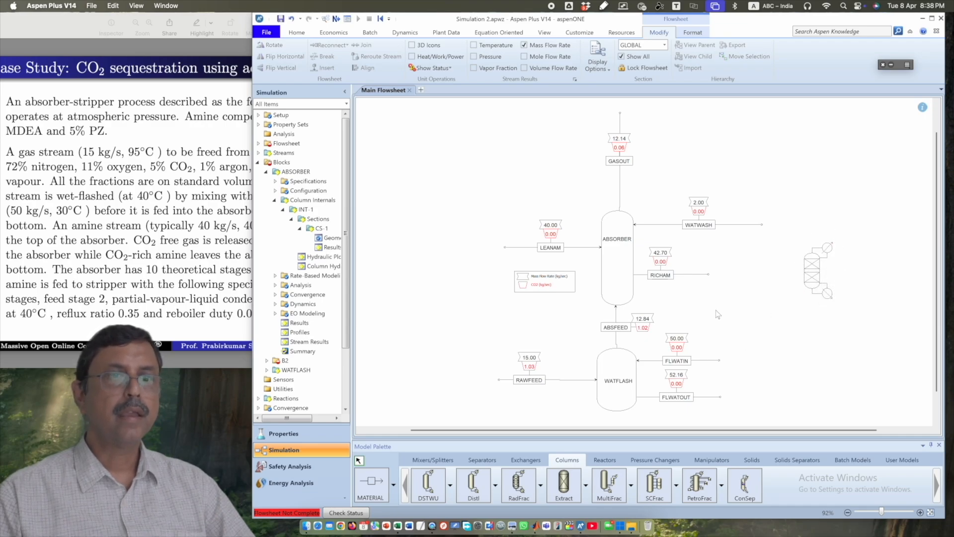
Reconnect the destination of stream RICHAM to the feed port of the new RadFrac column.
right_click(705, 275)
mouse_move(772, 423)
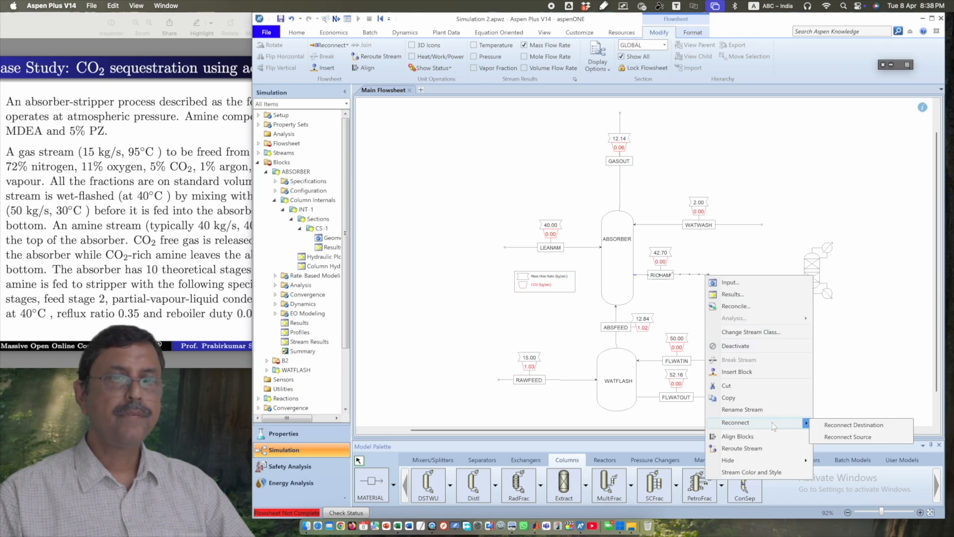
click(829, 426)
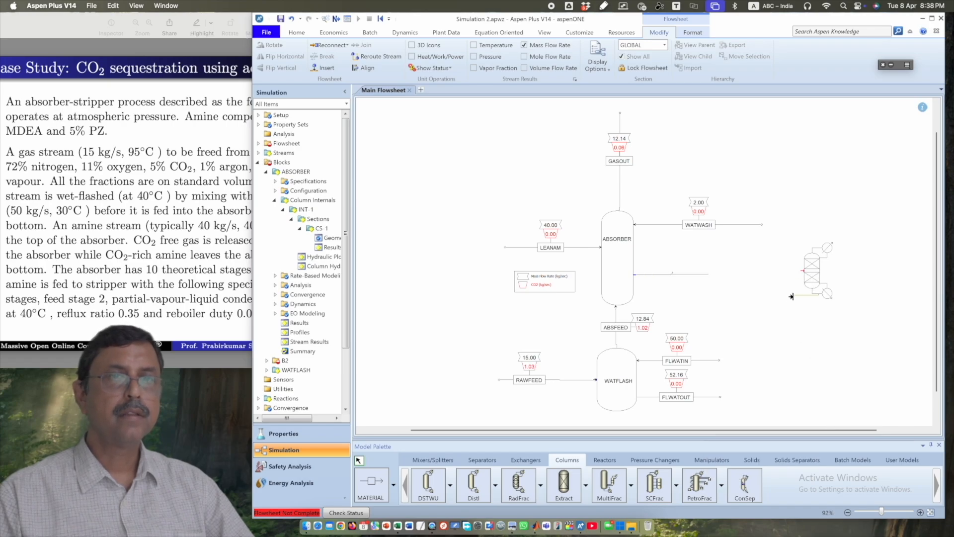
click(801, 271)
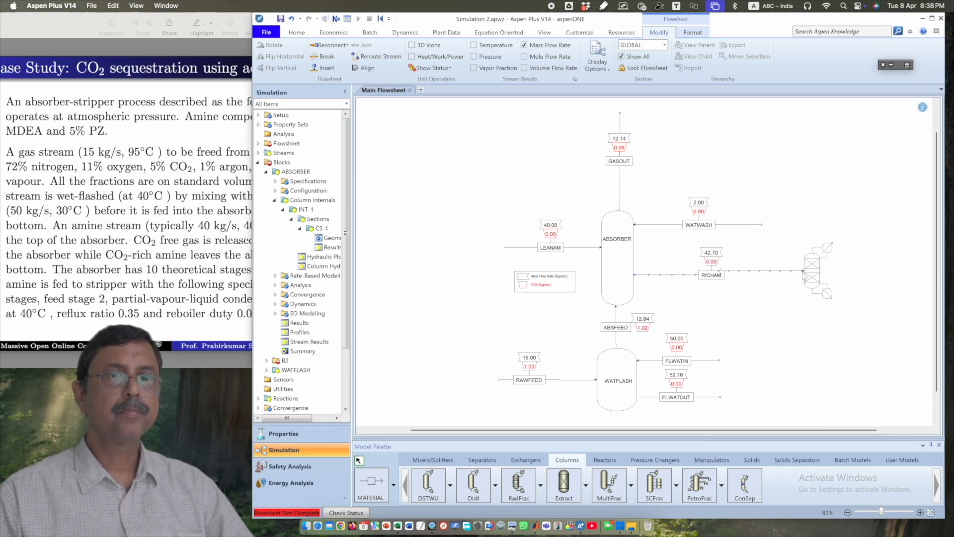
Shift the RICHAM label closer to the absorber and place a Heater block with an enlarged icon on the line before the RadFrac column.
click(770, 313)
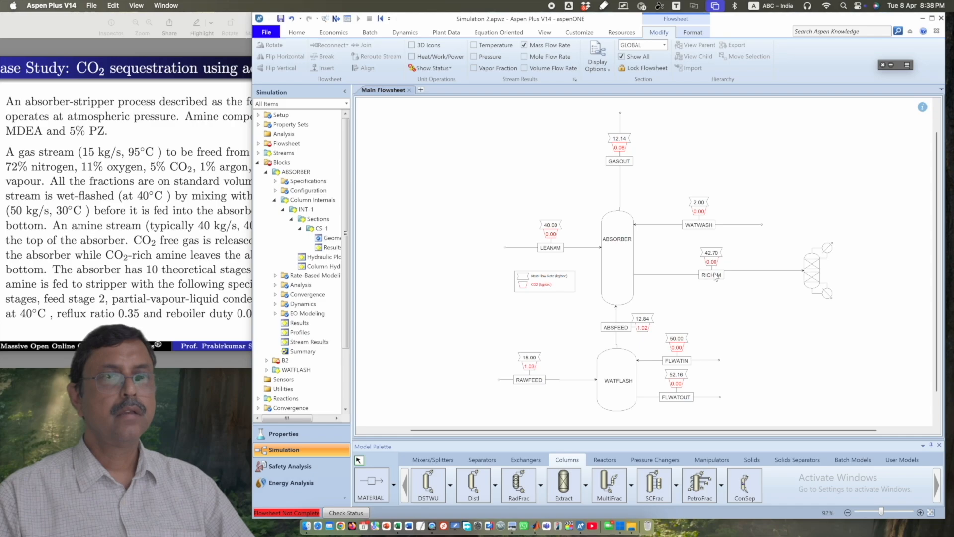
drag(715, 277, 681, 276)
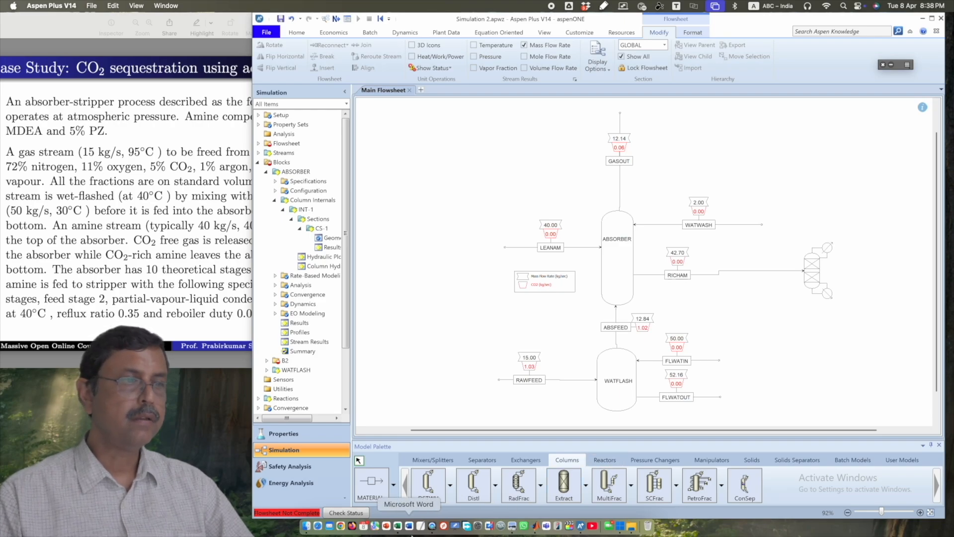
click(516, 461)
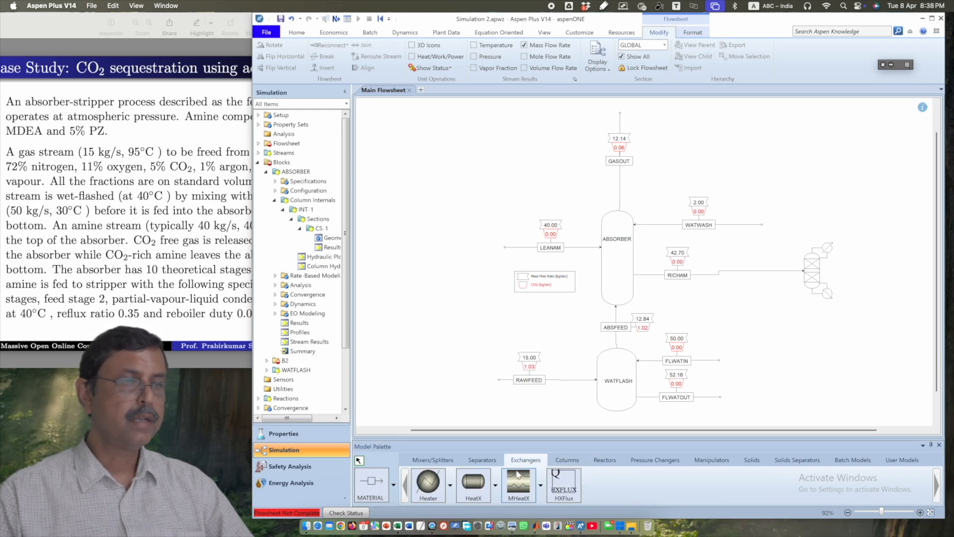
click(436, 482)
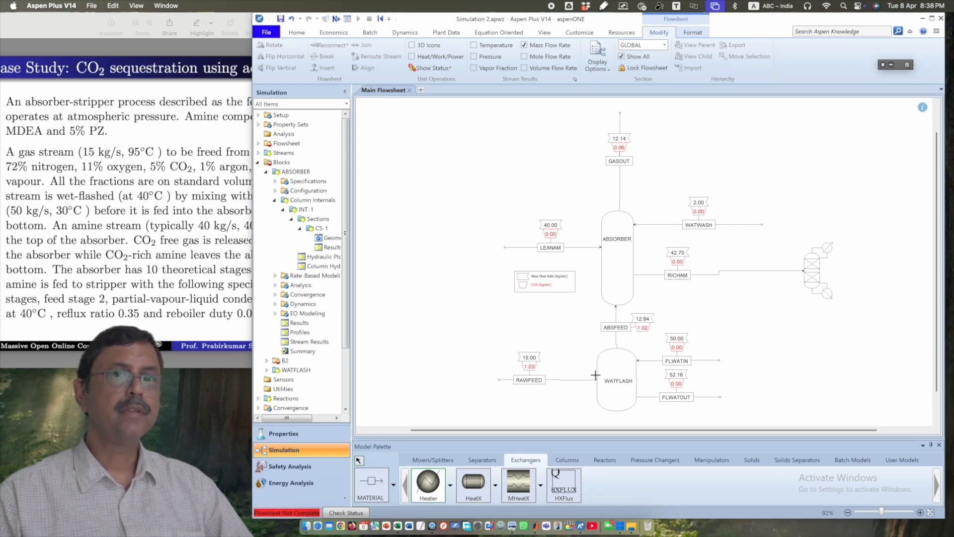
click(717, 275)
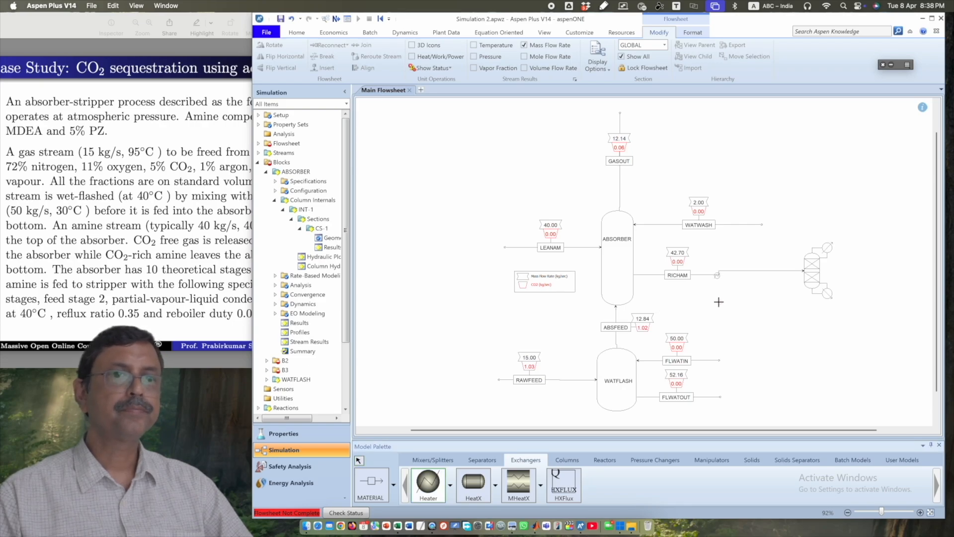
click(359, 460)
click(718, 275)
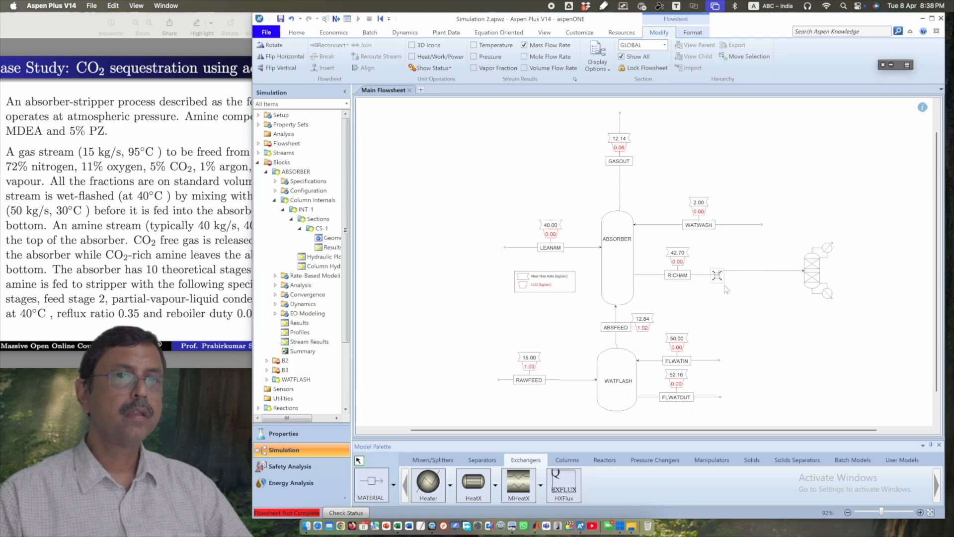
drag(726, 290, 731, 295)
Reconnect the destination of stream RICHAM to the heater inlet and reposition its label between the absorber and the heater.
click(786, 272)
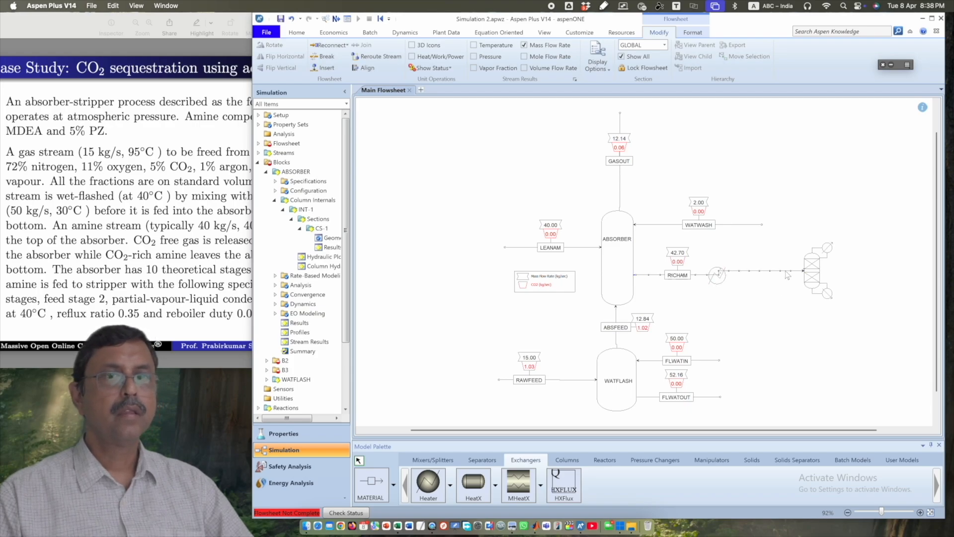
right_click(787, 274)
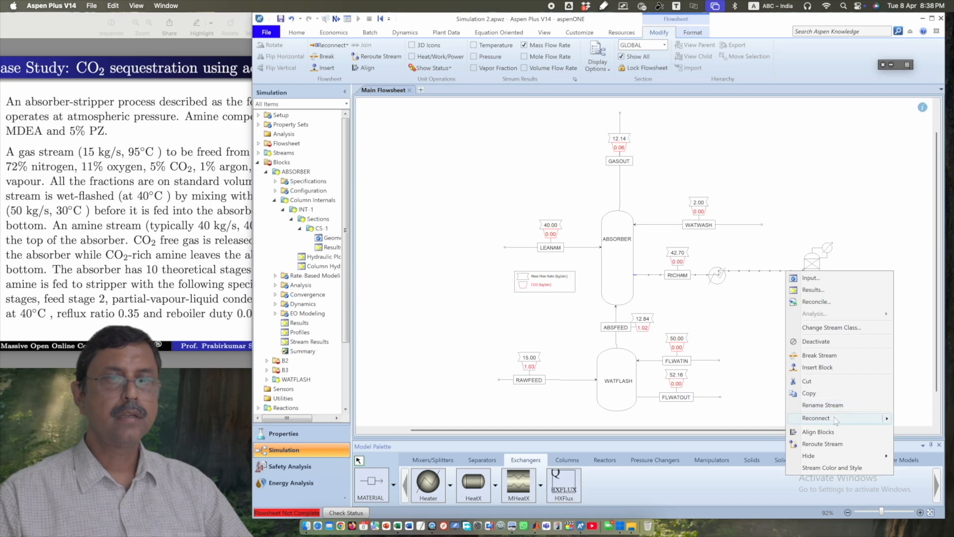
mouse_move(857, 420)
click(719, 421)
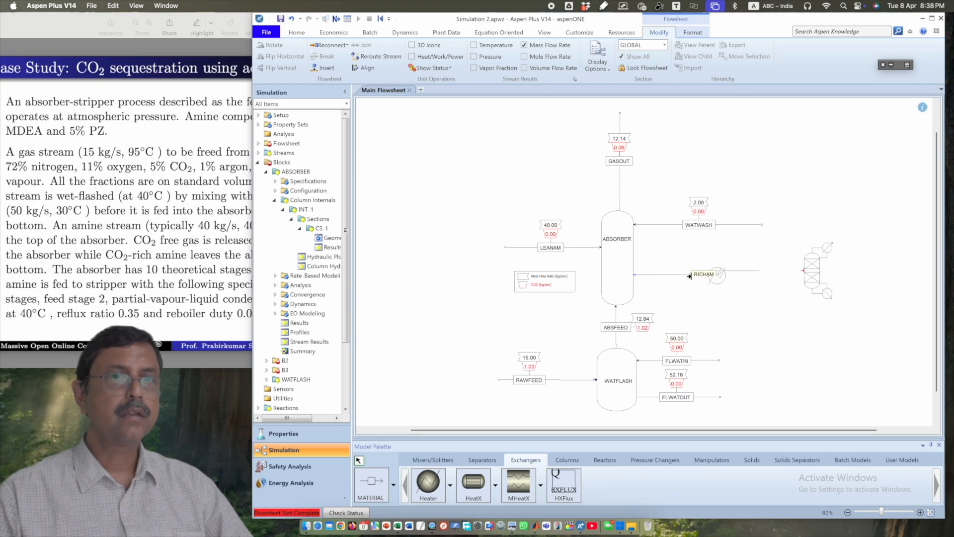
click(707, 276)
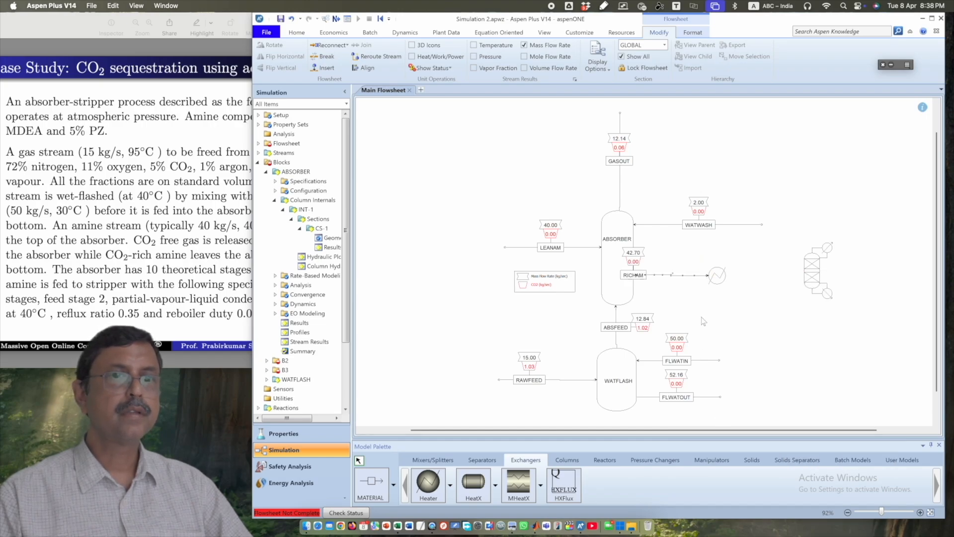
drag(644, 276, 677, 276)
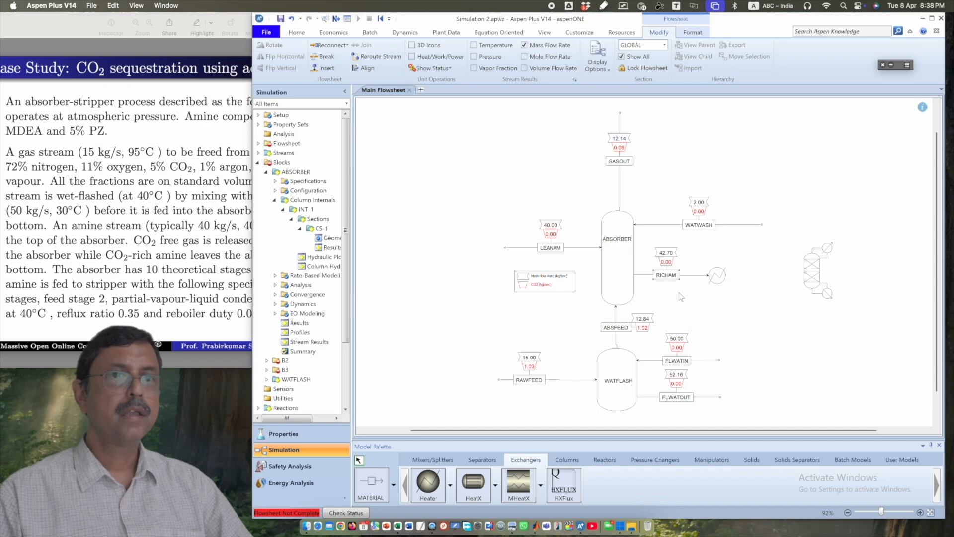
click(681, 298)
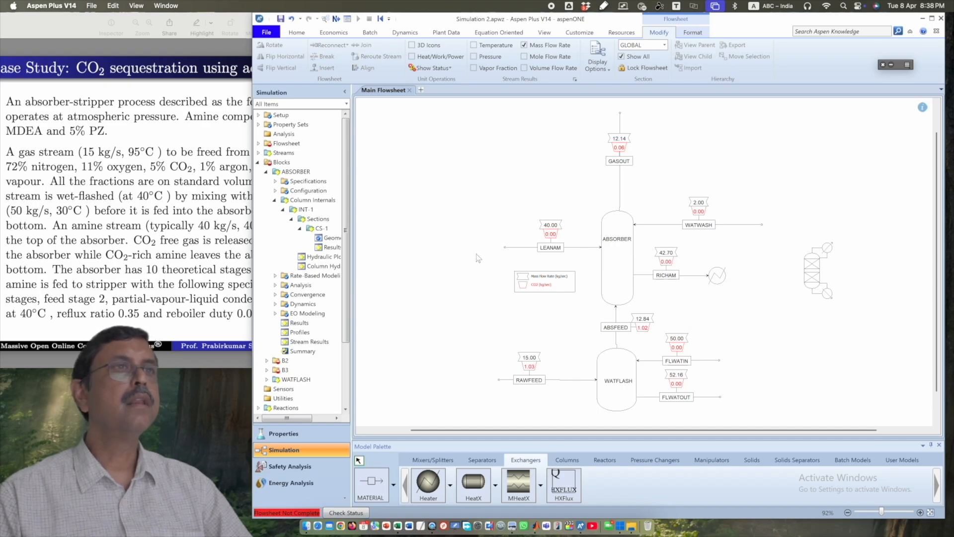
Hide the mass flow rate results on the flowsheet and connect a new material stream from the heater outlet to the RadFrac feed port.
click(528, 46)
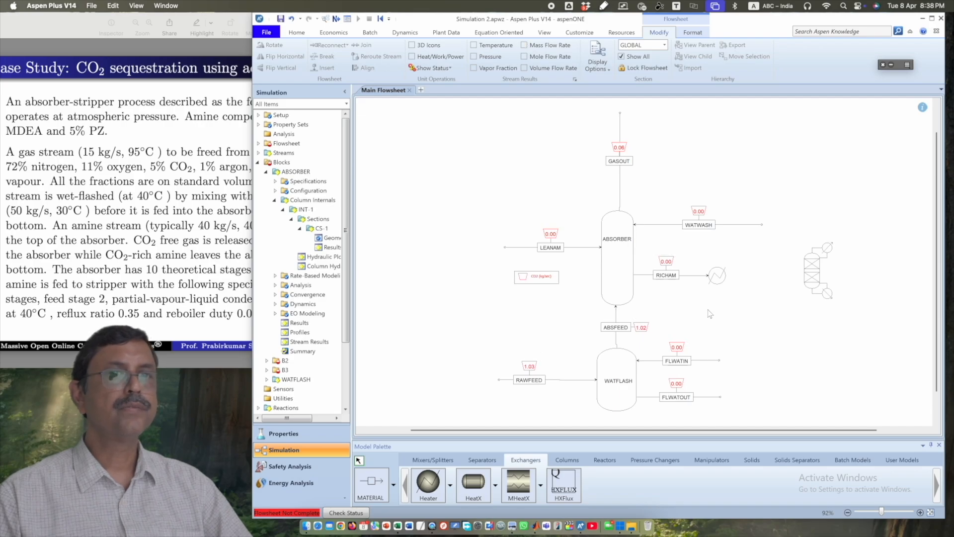
click(371, 480)
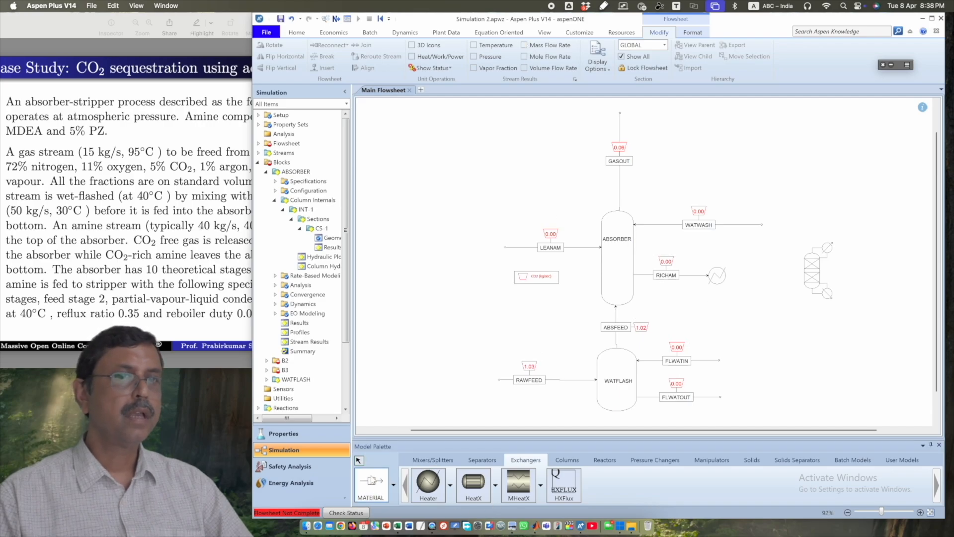
click(728, 276)
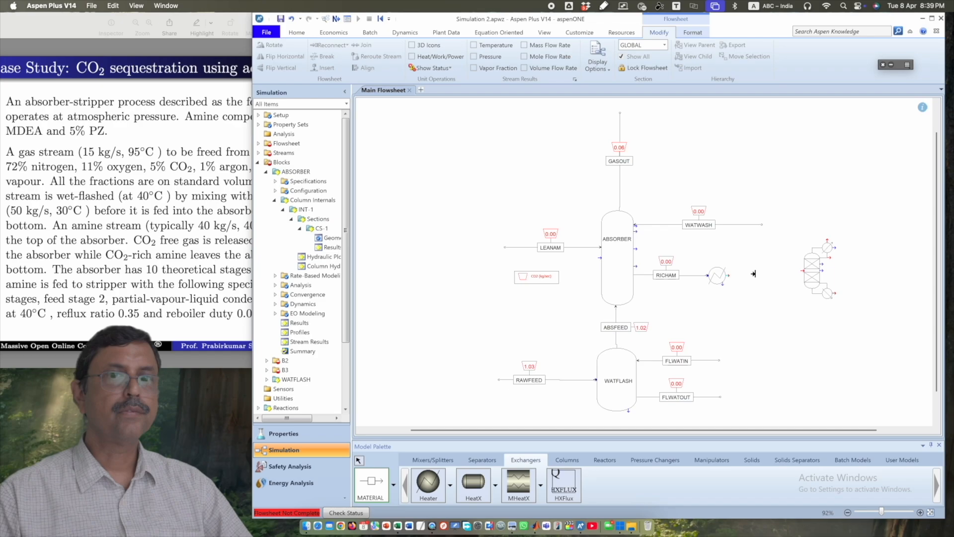
click(800, 270)
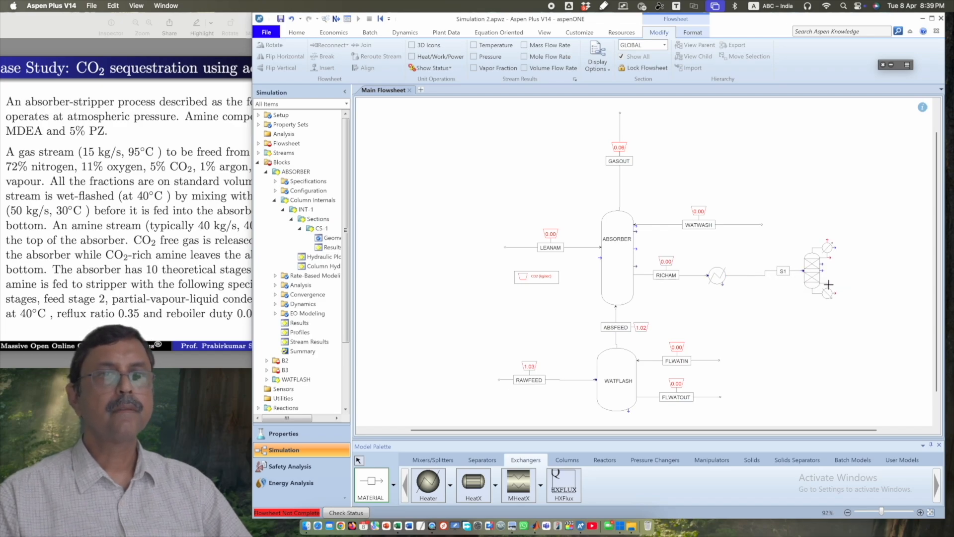
click(358, 461)
Line up the RadFrac column with the heater and rename the stream between them as STRFEED.
click(817, 283)
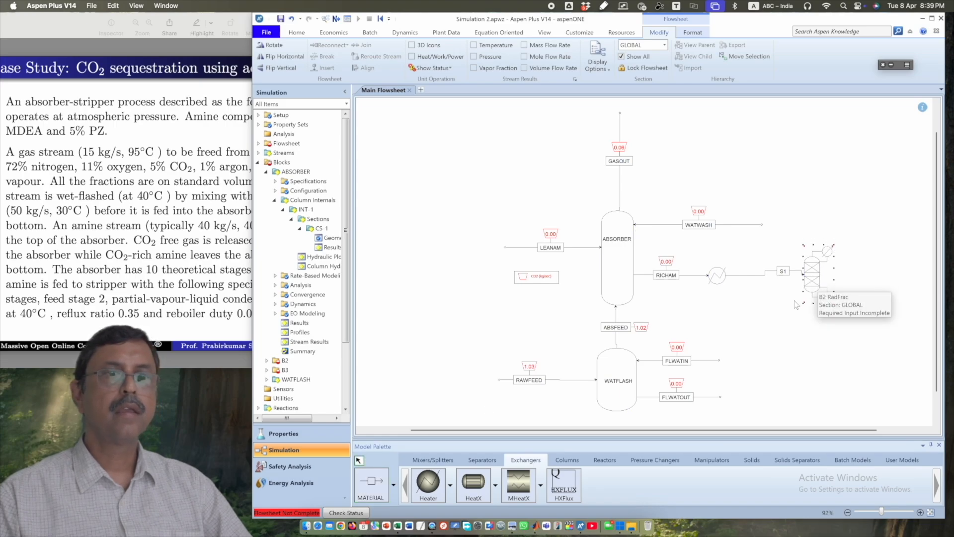
click(782, 273)
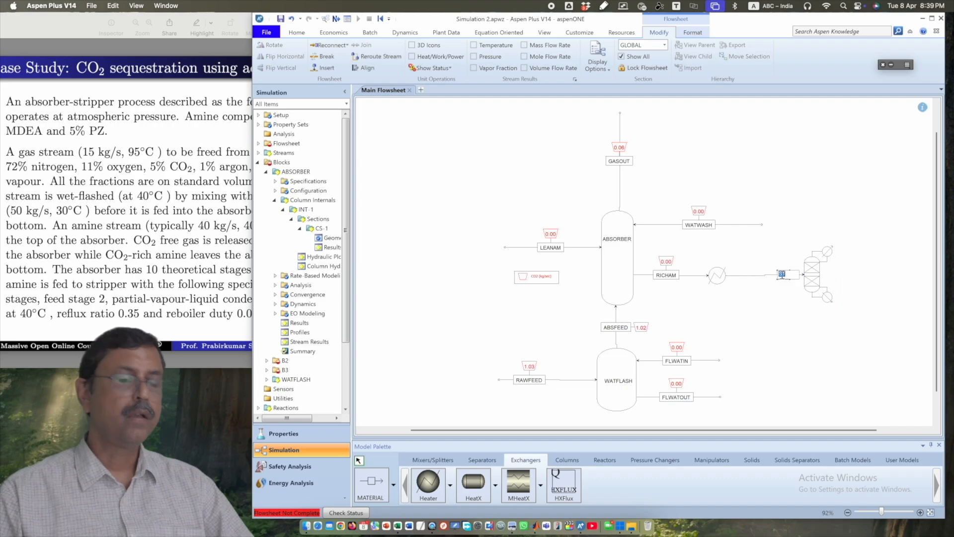
text(STRFEED)
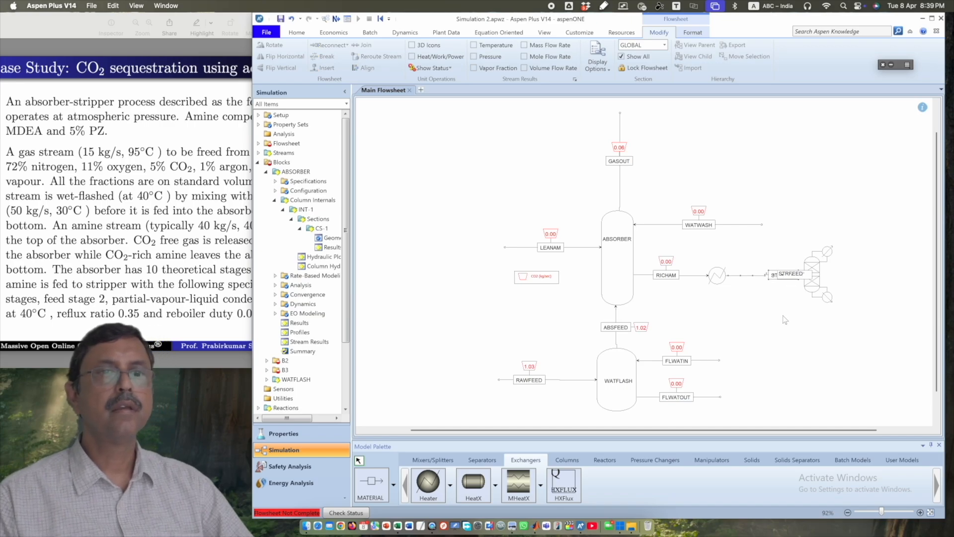
key(Return)
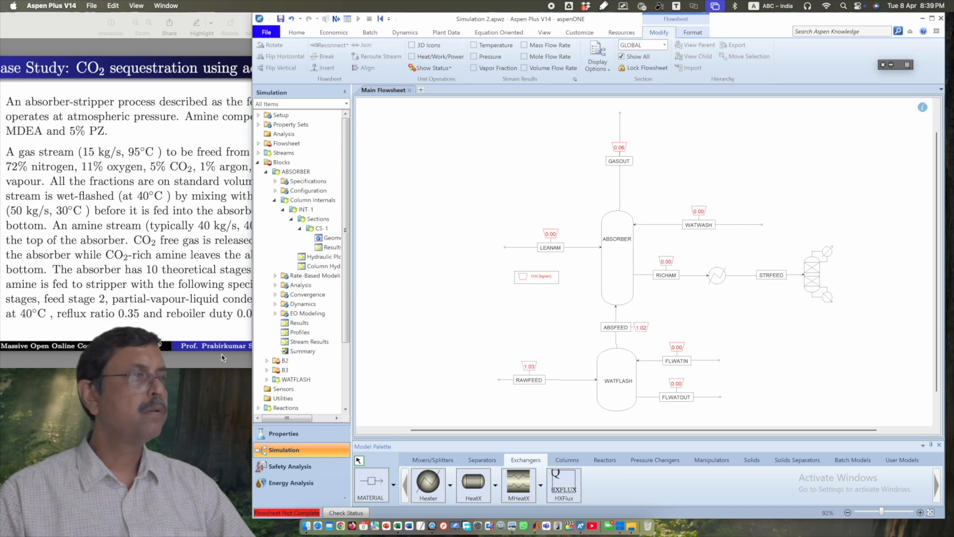
Check the stripper specifications in the case study, and set the RadFrac column's number of stages to 10.
click(212, 327)
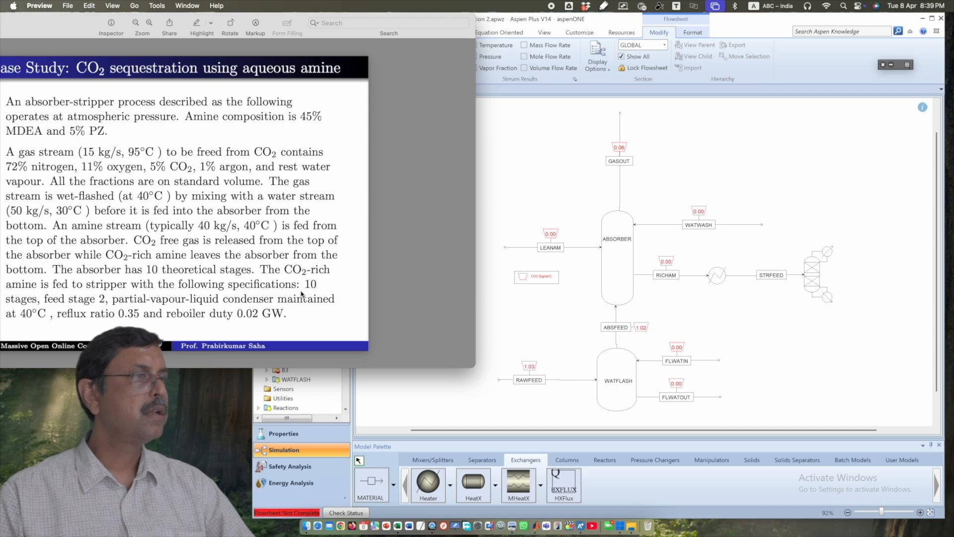
click(819, 278)
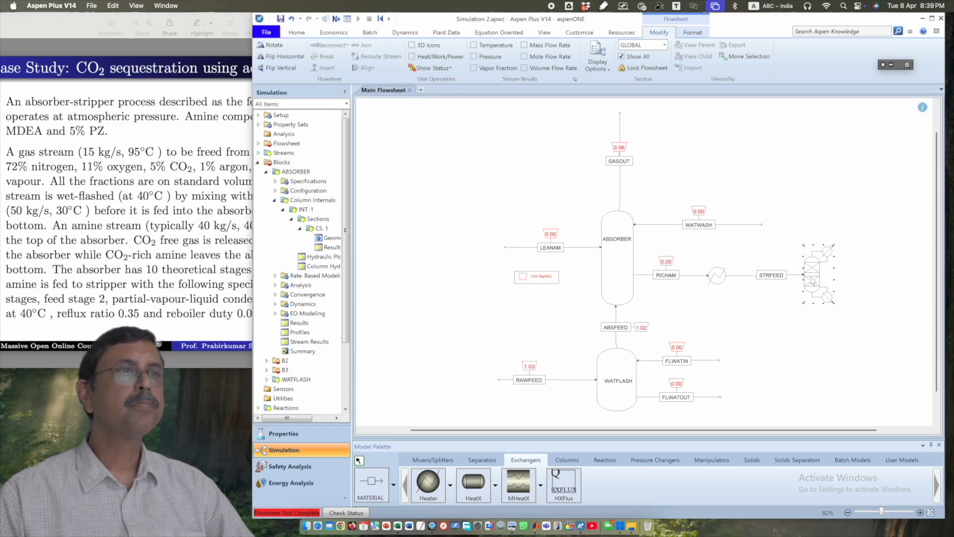
double_click(812, 281)
click(546, 144)
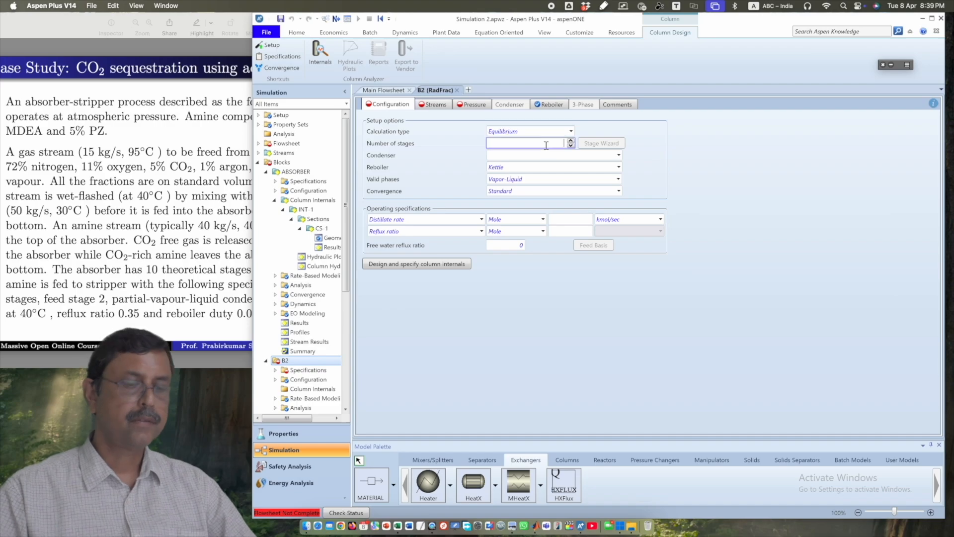
text(10)
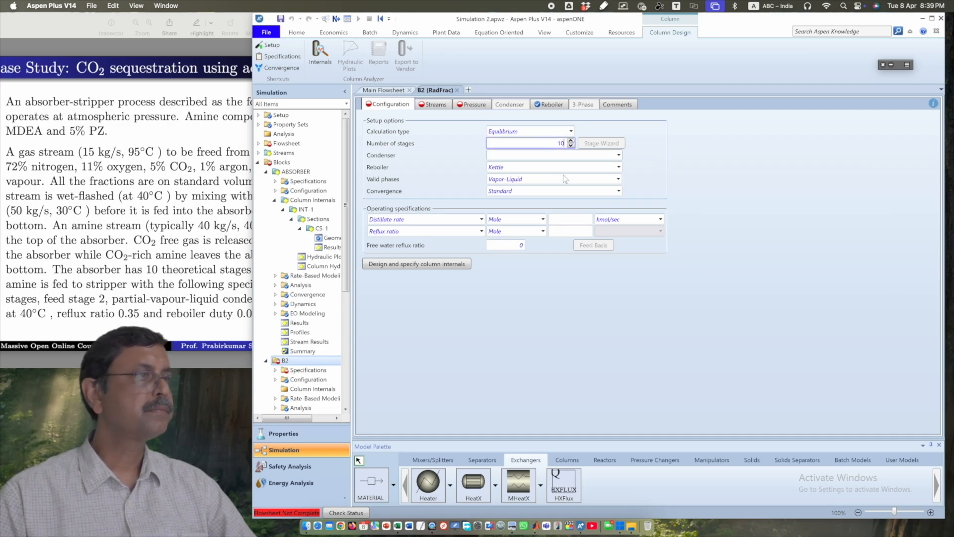
Consult the case study for the condenser type and set the column's condenser to Partial-Vapor-Liquid.
click(187, 289)
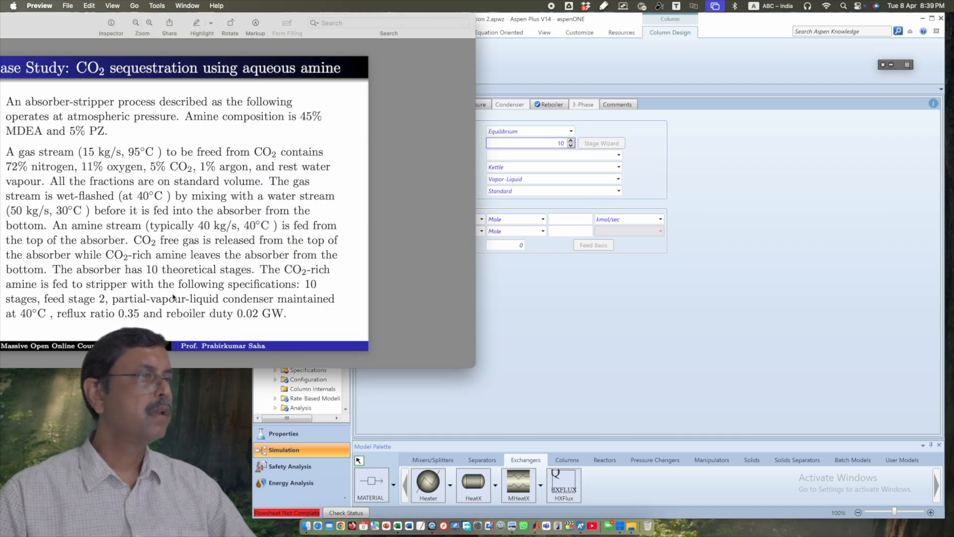
click(574, 300)
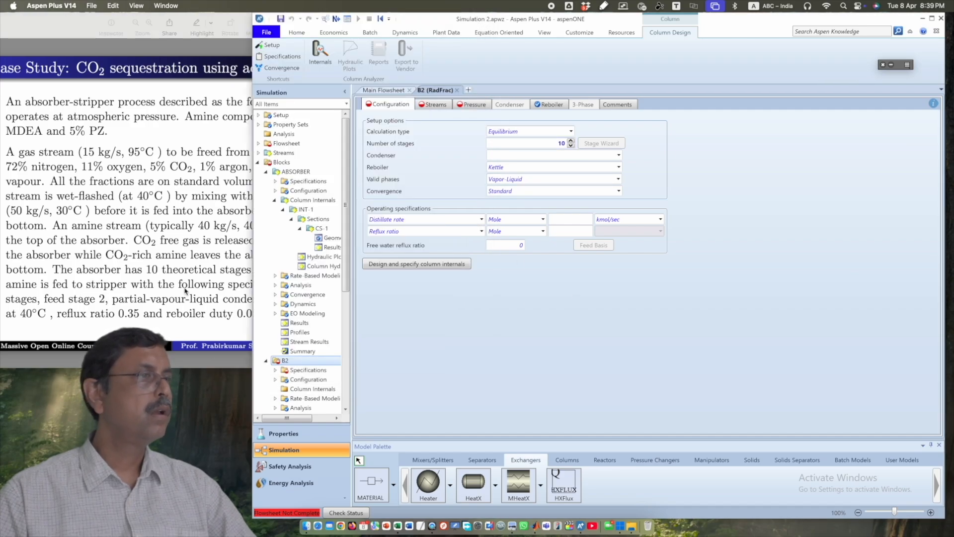
click(106, 308)
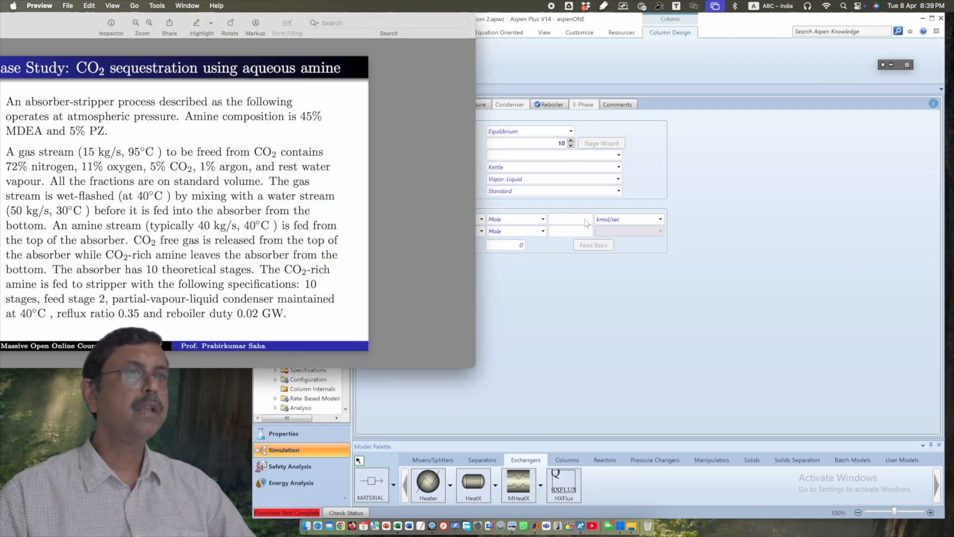
click(619, 155)
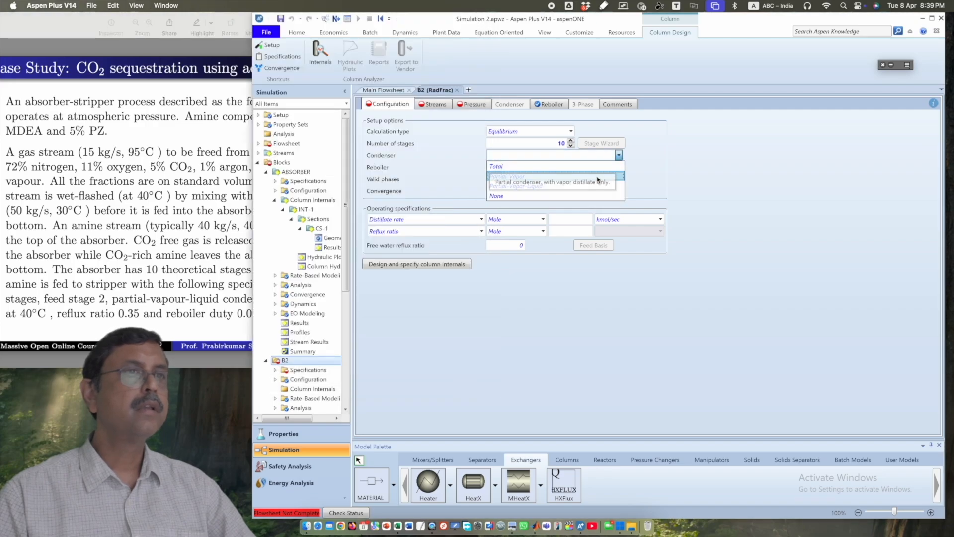
click(602, 186)
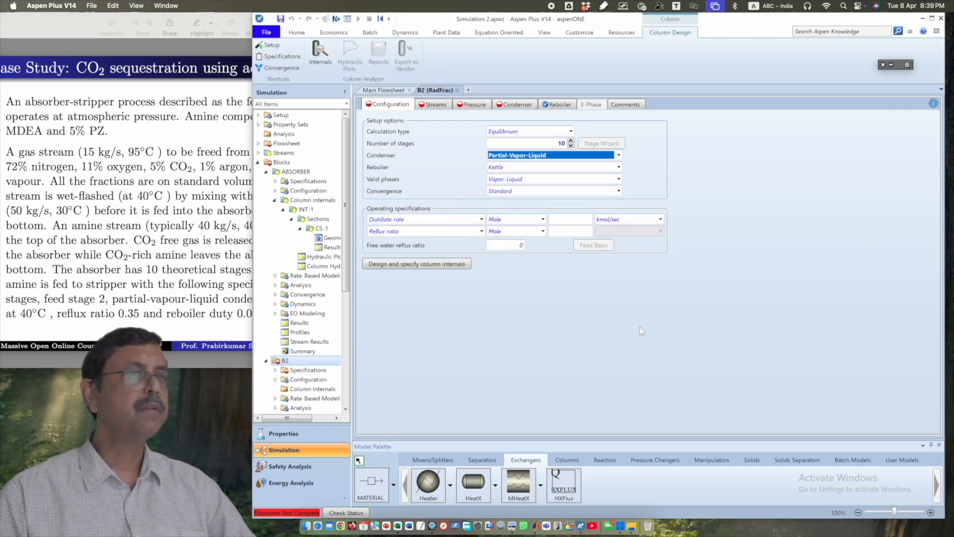
Following the case study, set the column's molar reflux ratio to 0.35 and replace the distillate rate specification with a reboiler duty of 0.02 GW.
click(150, 300)
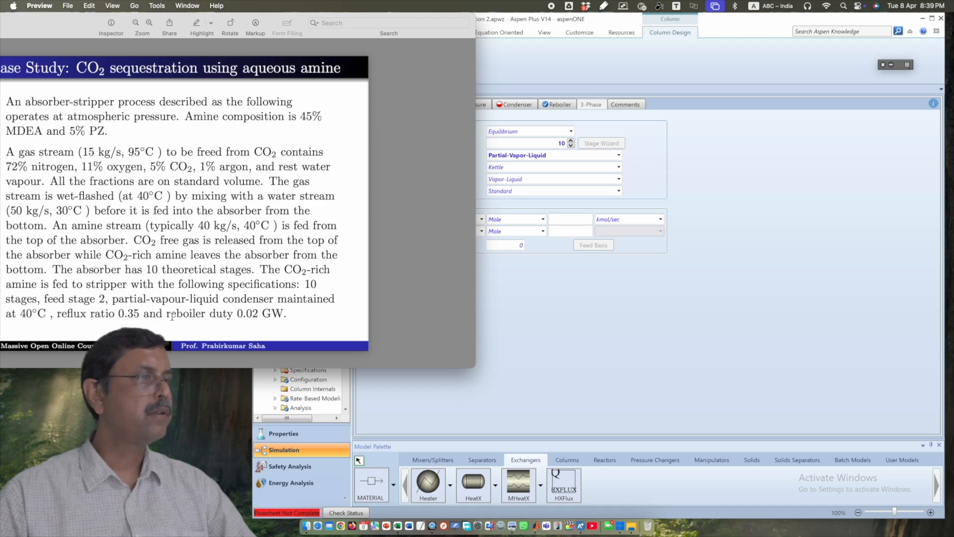
click(580, 314)
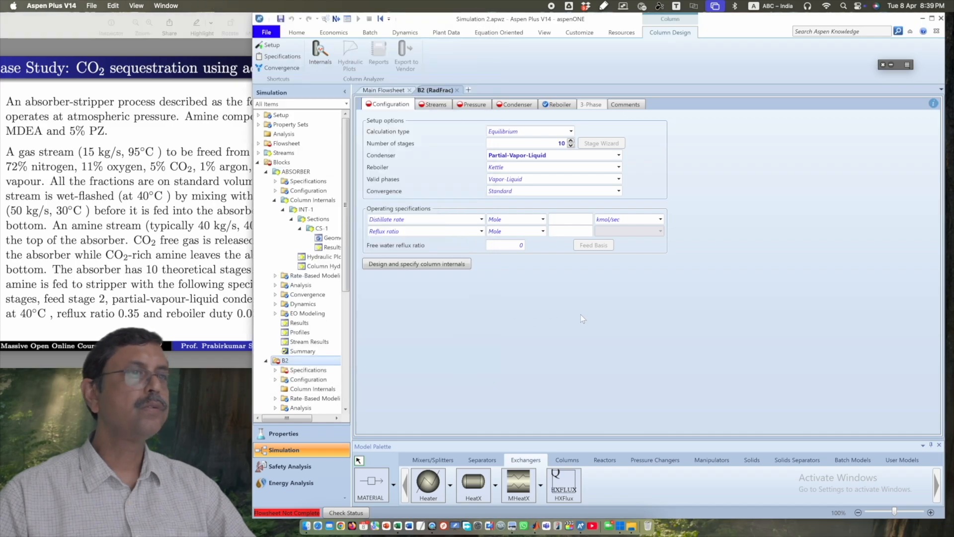
click(578, 231)
text(0.35)
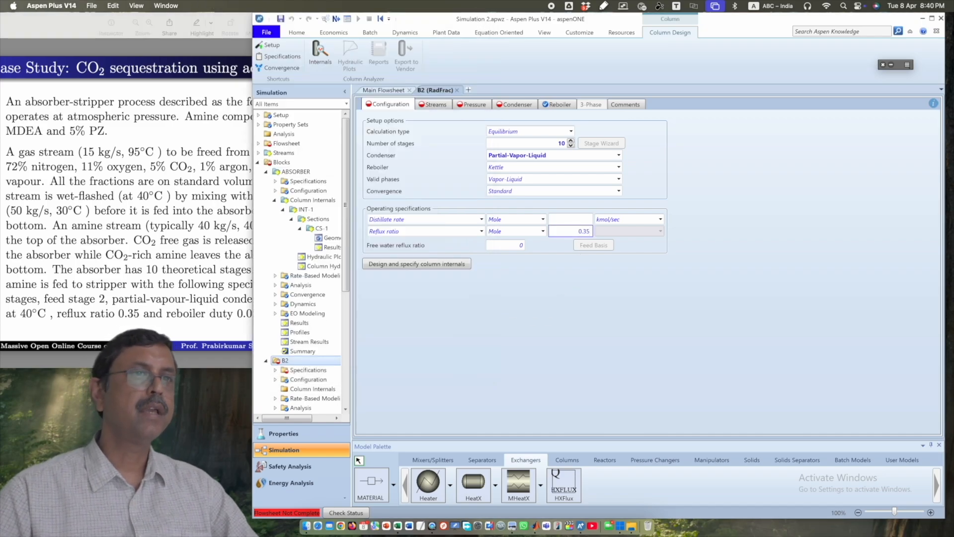
click(482, 220)
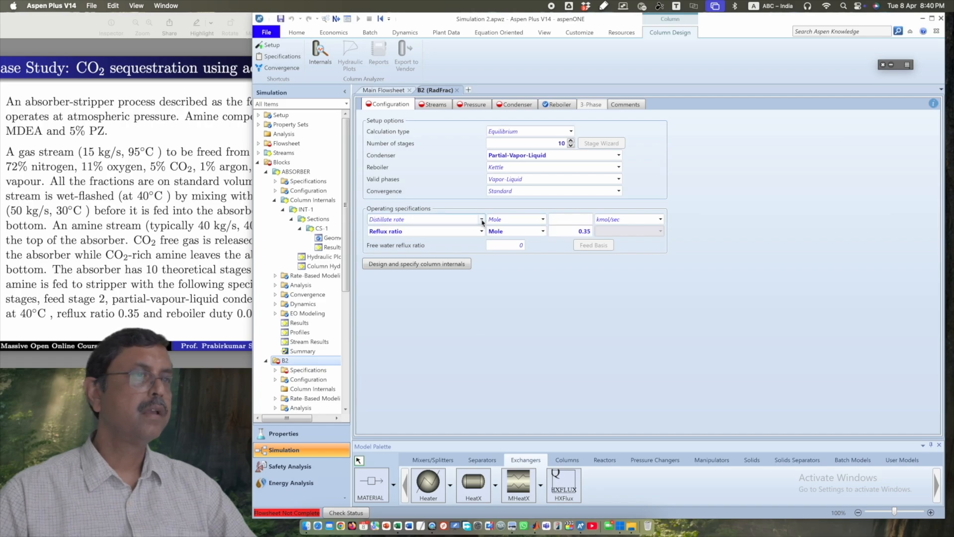
click(482, 220)
click(397, 310)
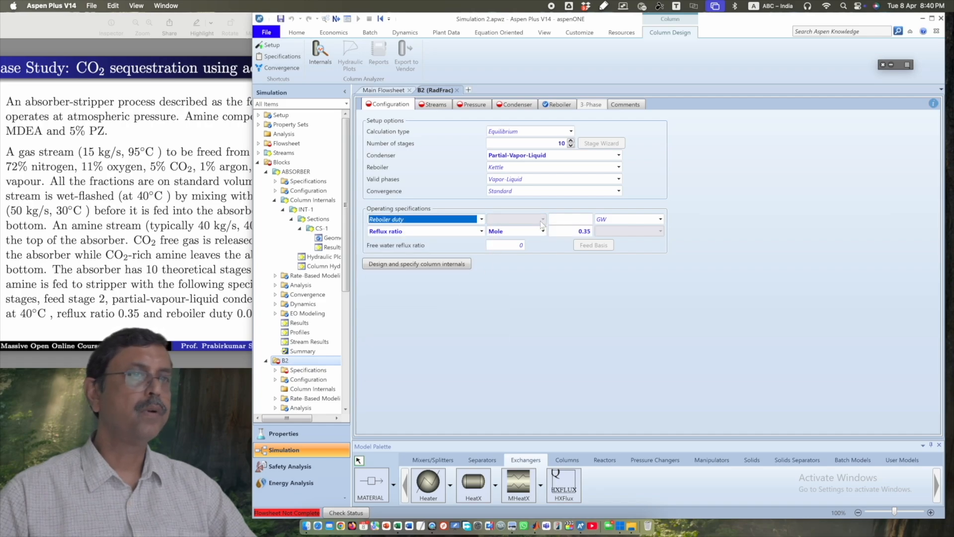
click(569, 219)
text(0.02)
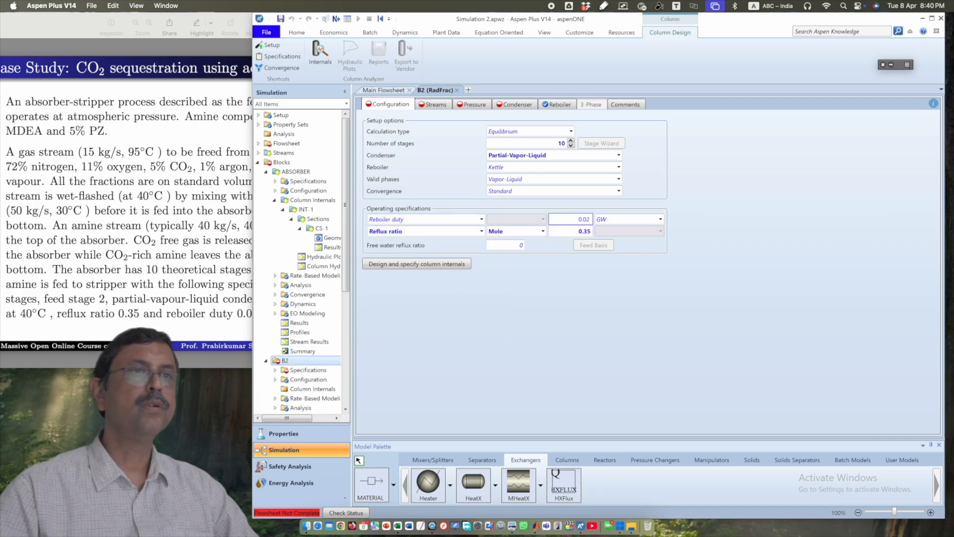
Confirm the reboiler duty and set the feed stage of the STRFEED stream to 2 in the RadFrac column.
click(640, 274)
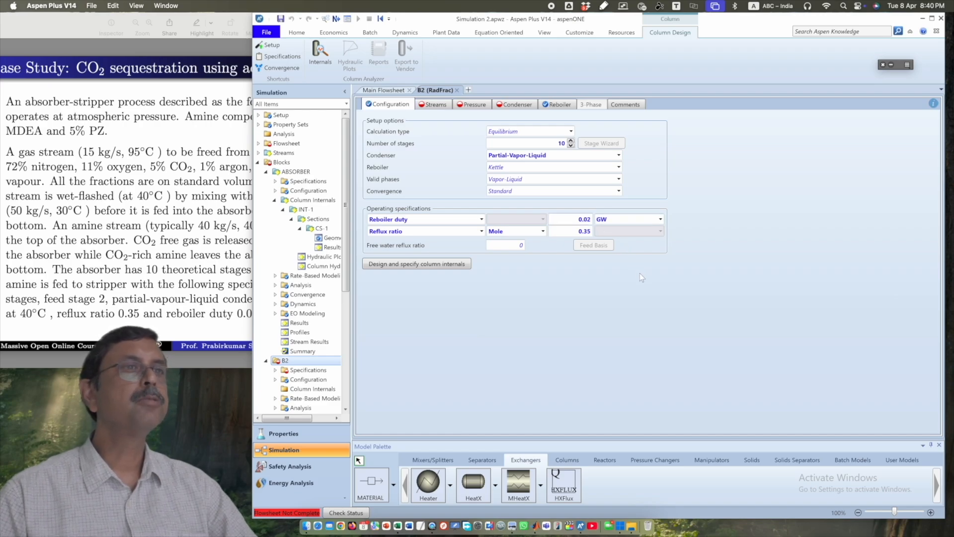
click(436, 106)
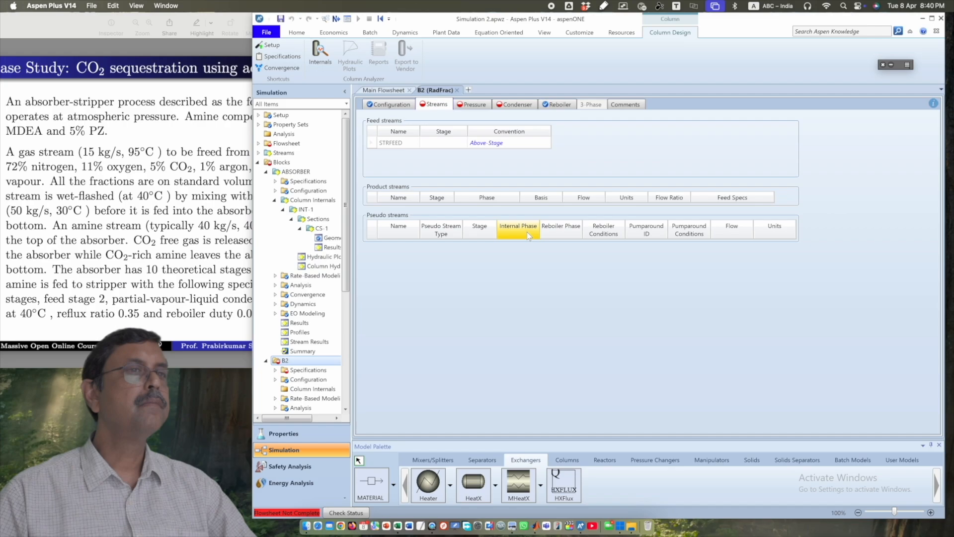
click(437, 144)
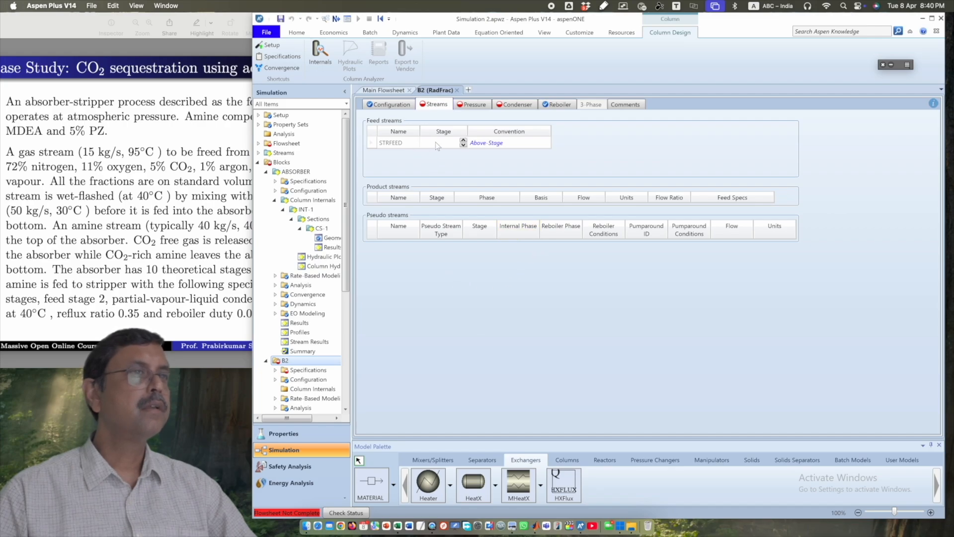
text(2)
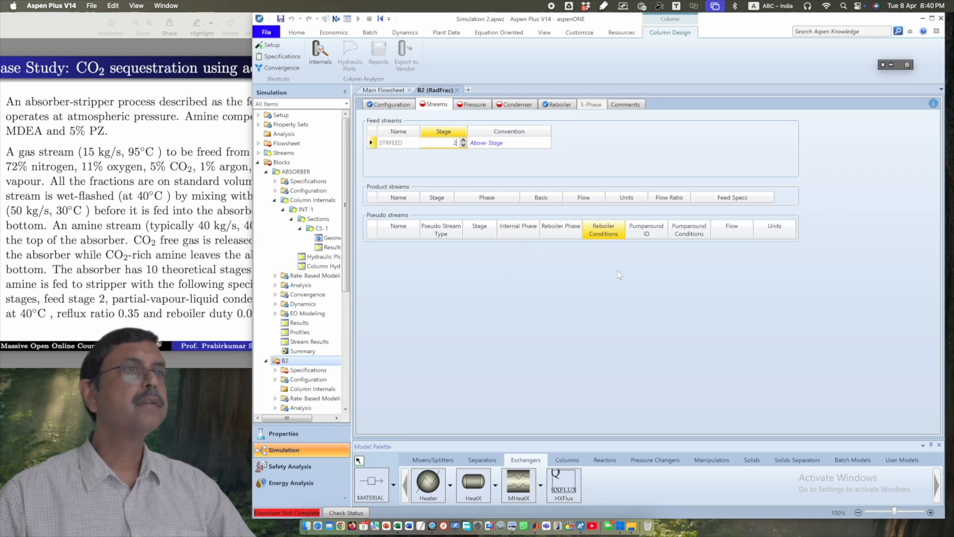
click(545, 322)
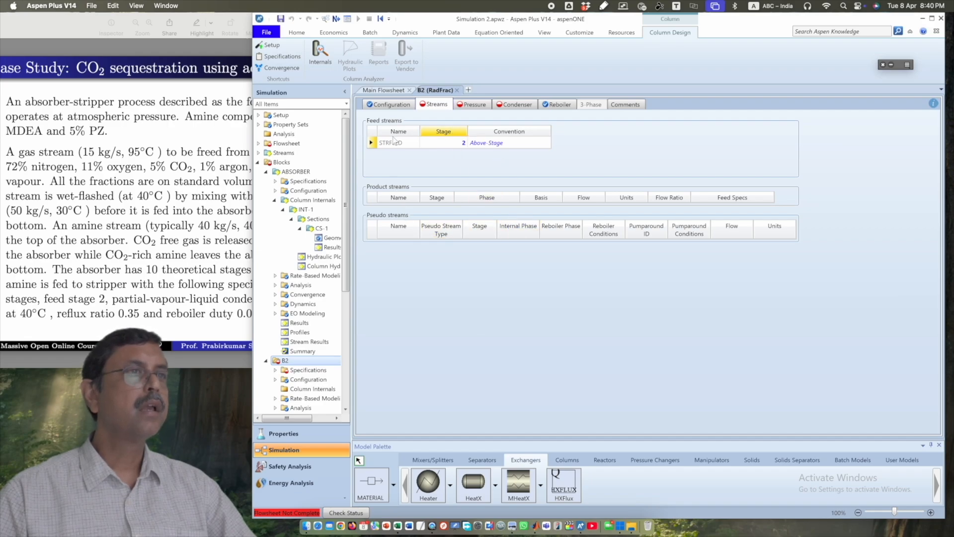
Draw material product streams from the column's vapor distillate, liquid distillate and bottoms ports on the main flowsheet.
click(383, 90)
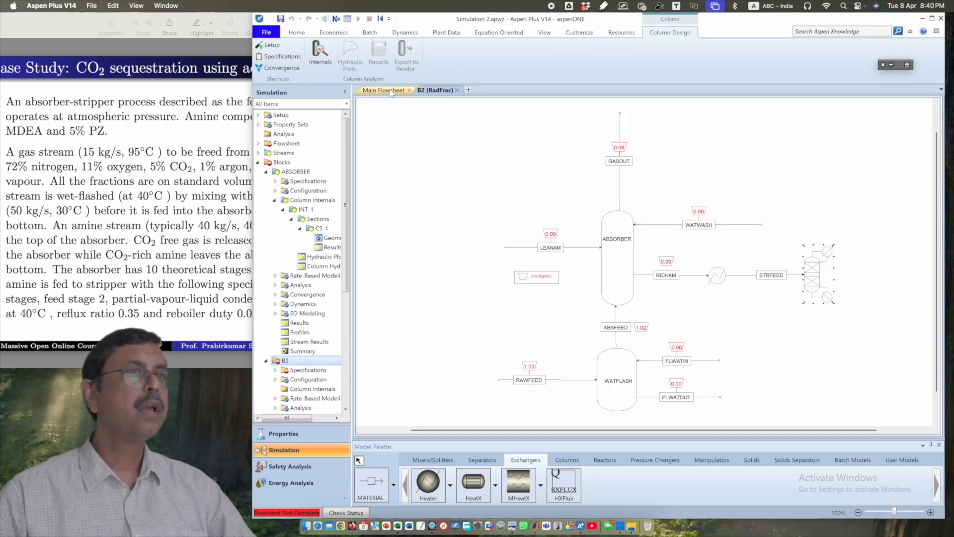
click(811, 333)
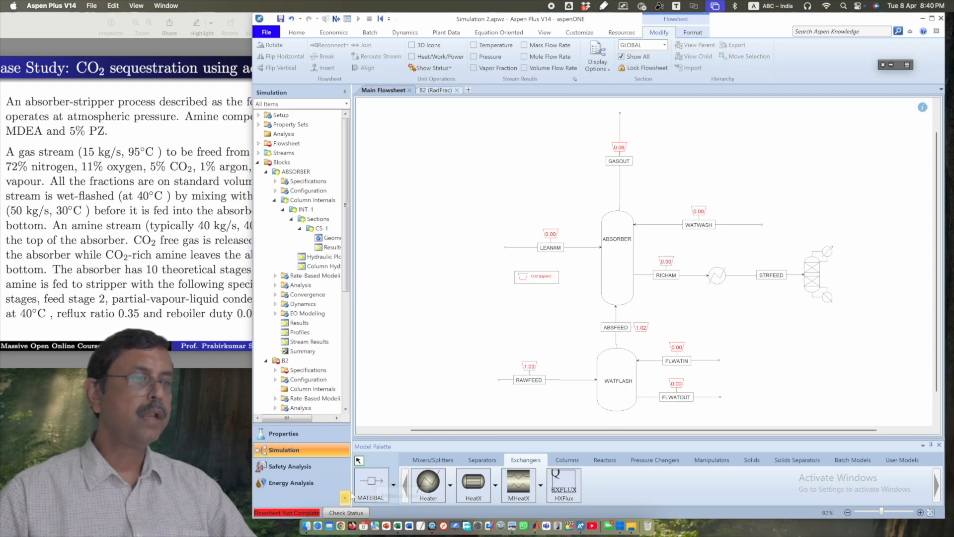
click(372, 484)
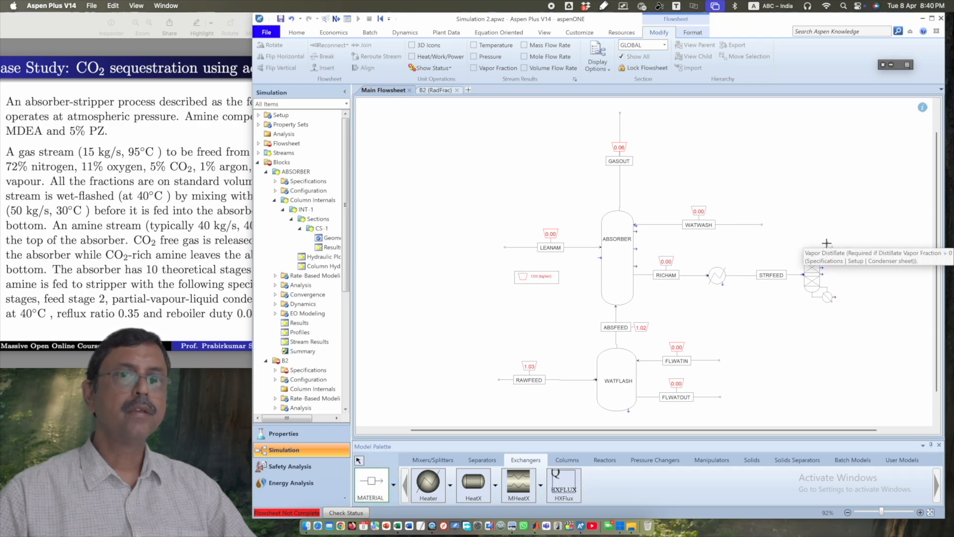
click(826, 112)
click(825, 114)
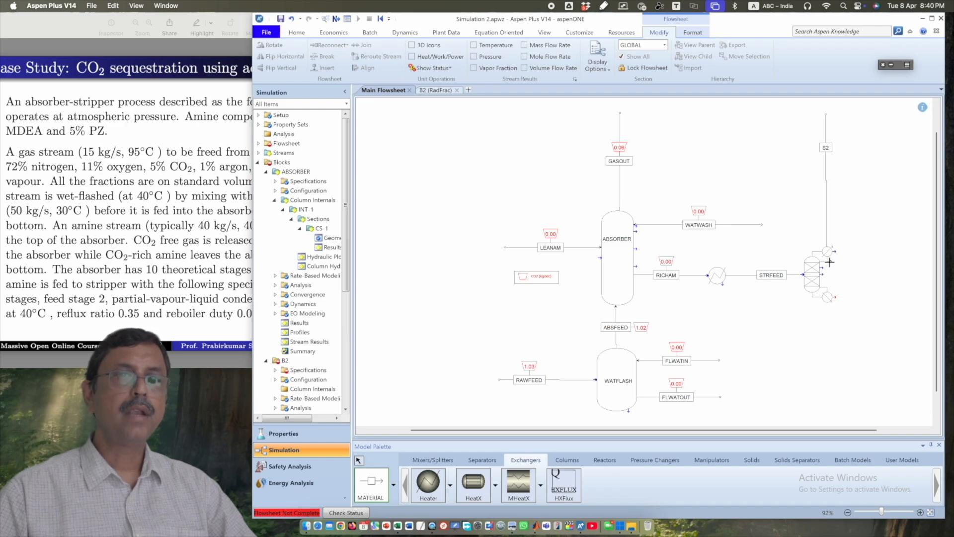
click(864, 259)
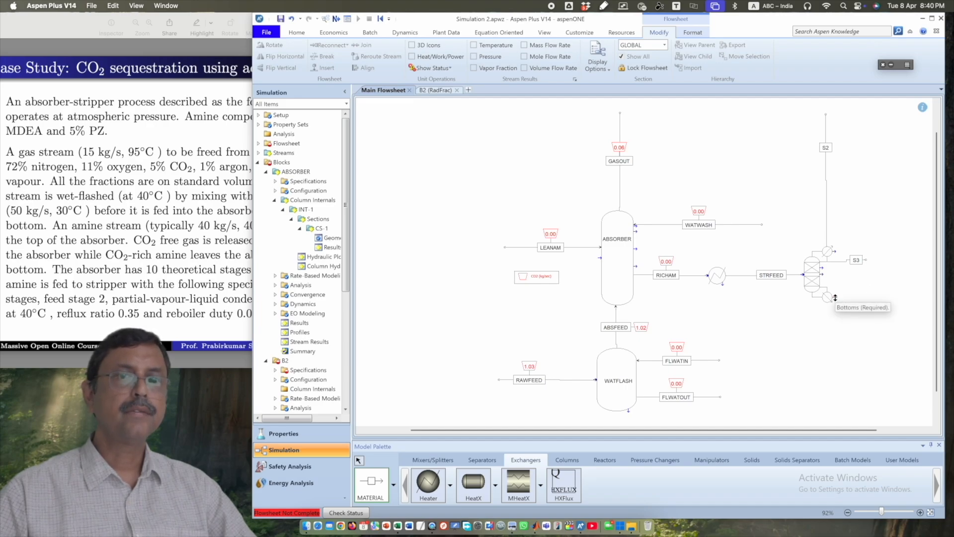
click(836, 297)
click(880, 296)
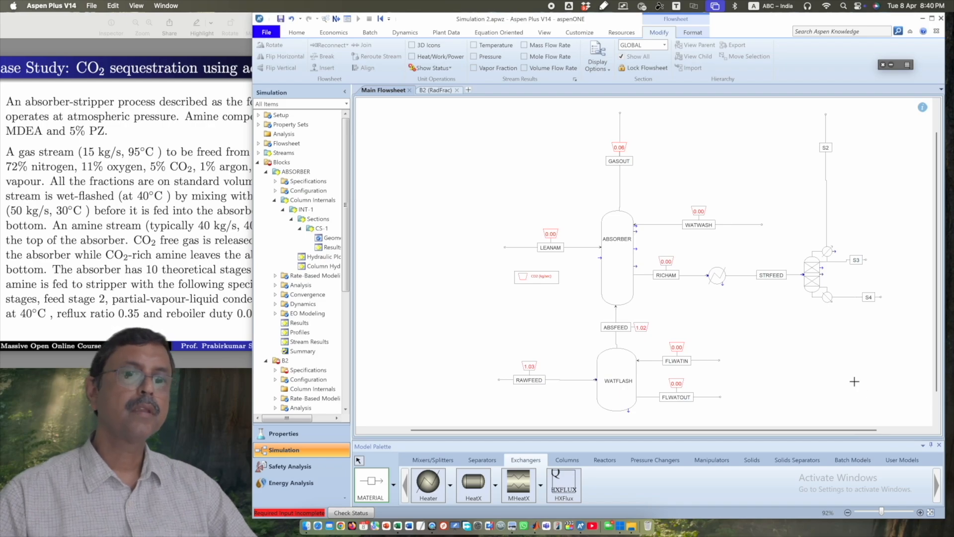
Set the RadFrac column's stage 1 / condenser pressure to 1 atm.
click(435, 90)
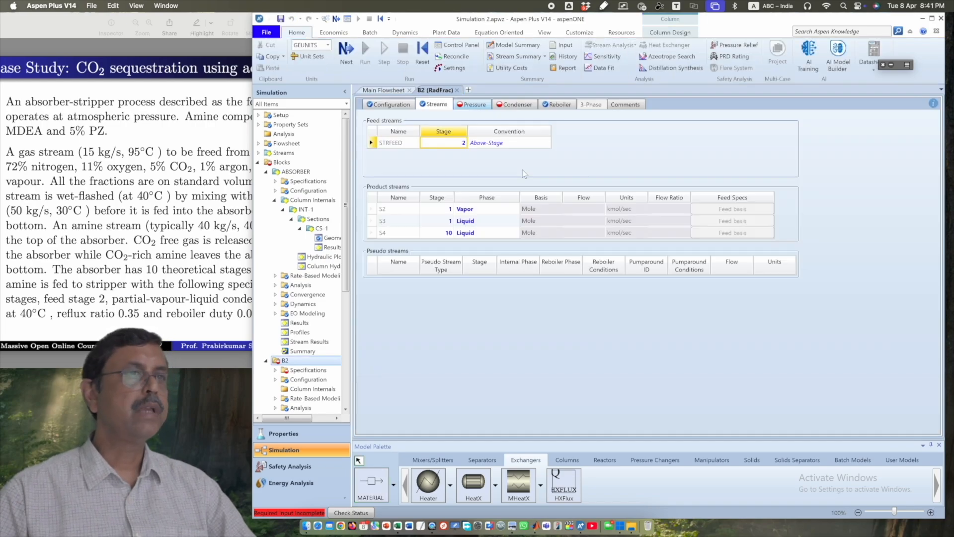
click(480, 147)
text(1)
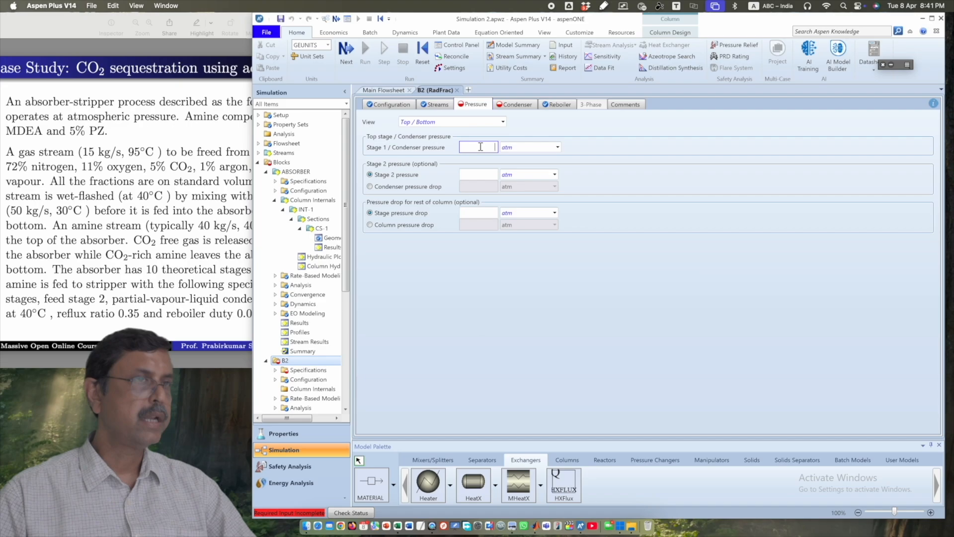
Specify the column's condenser by temperature and set it to 40 °C, following the case study.
click(509, 105)
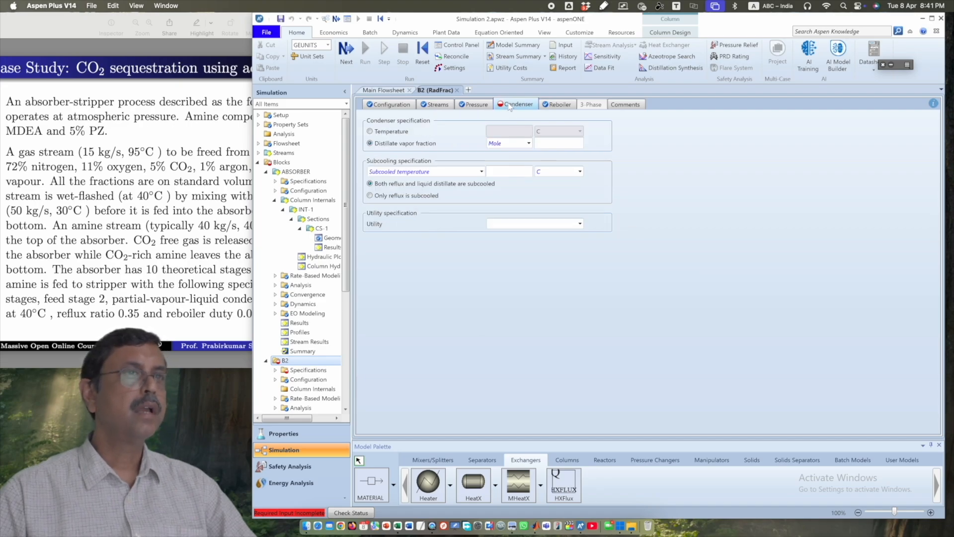
click(392, 131)
click(238, 241)
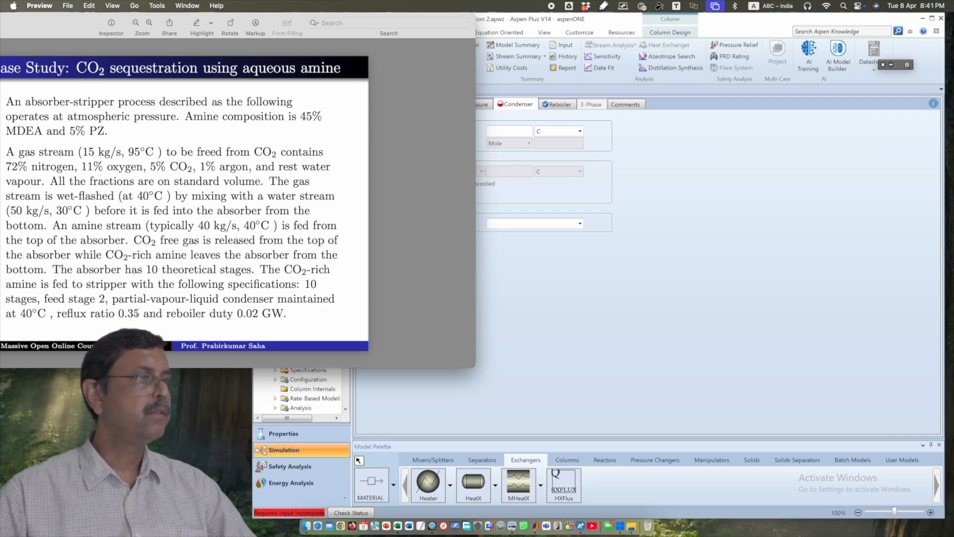
drag(9, 314, 33, 313)
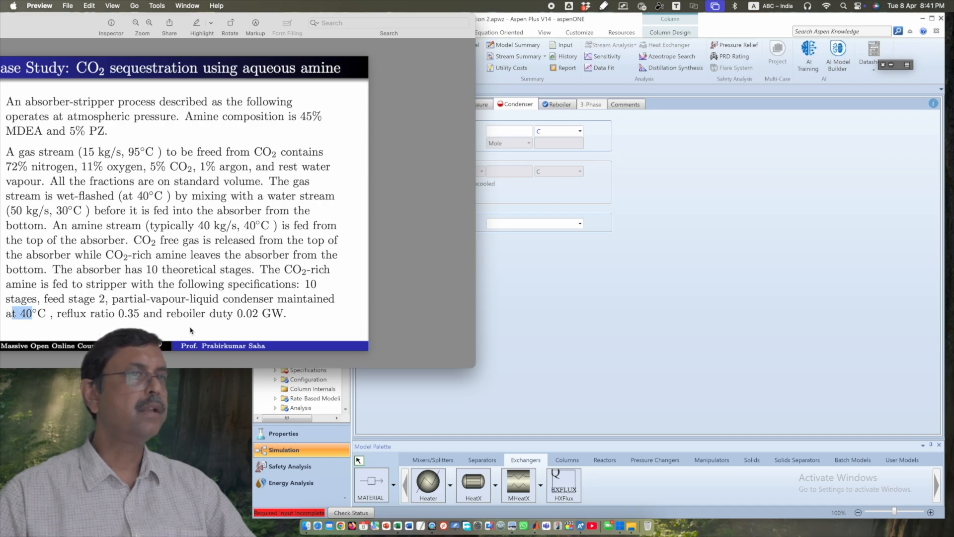
click(580, 272)
click(516, 131)
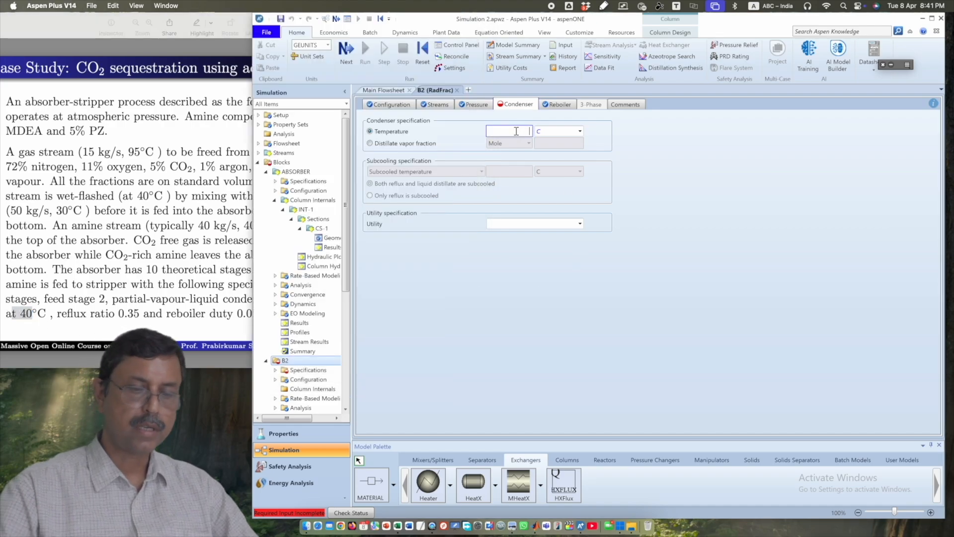
text(40)
key(Return)
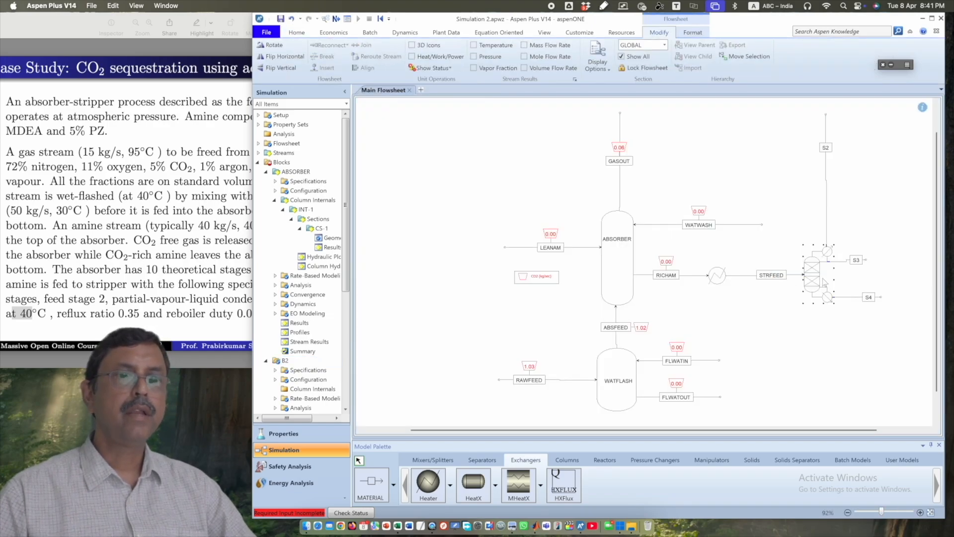
Rename the RadFrac column block B2 as STRIPPER.
right_click(816, 275)
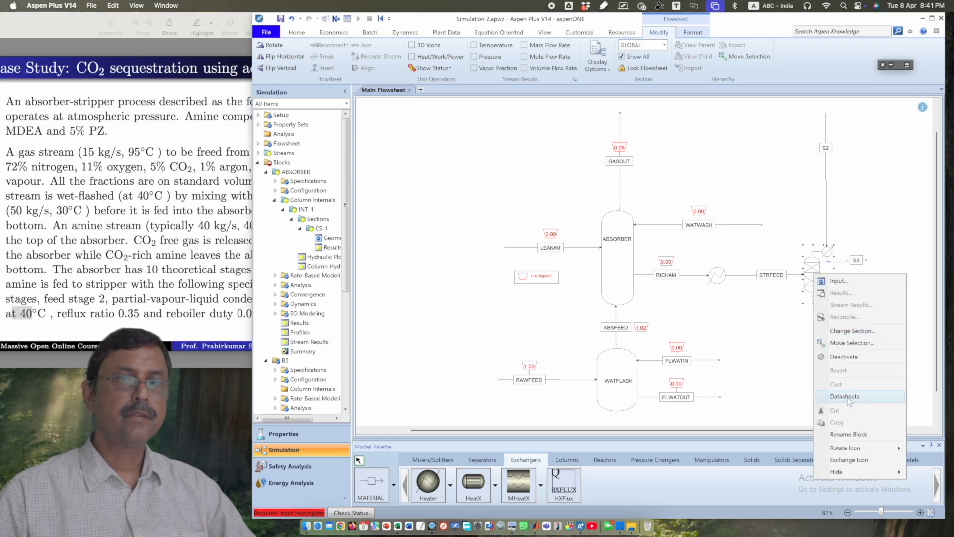
click(849, 435)
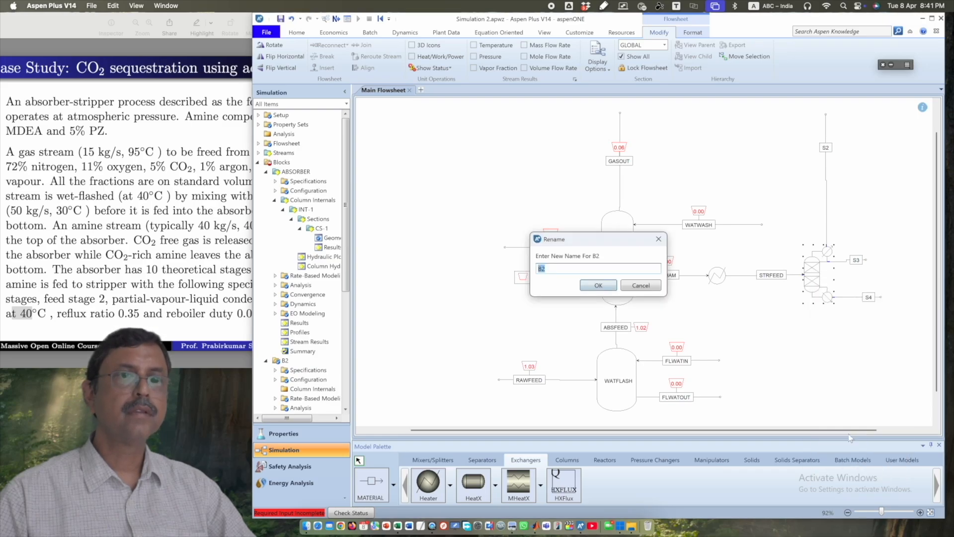
text(STRI)
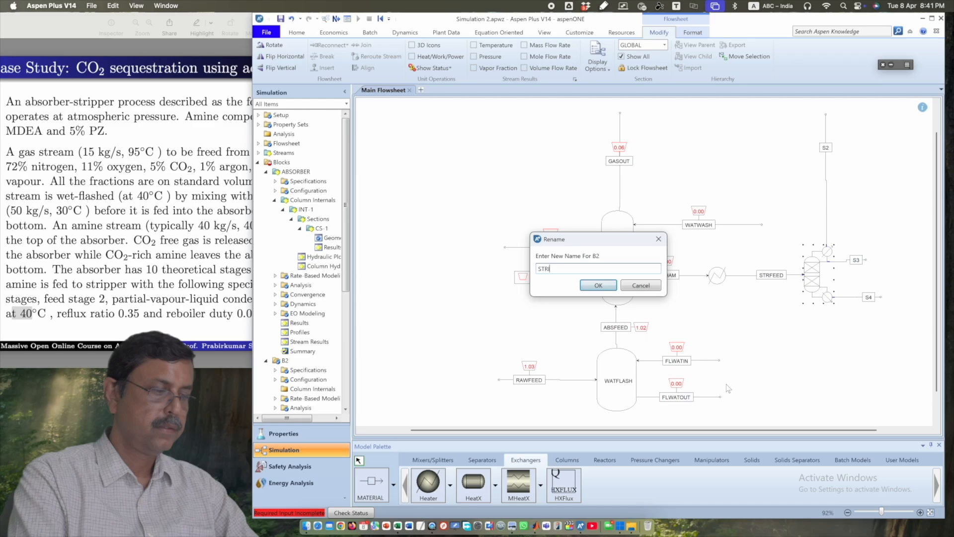
text(PPER)
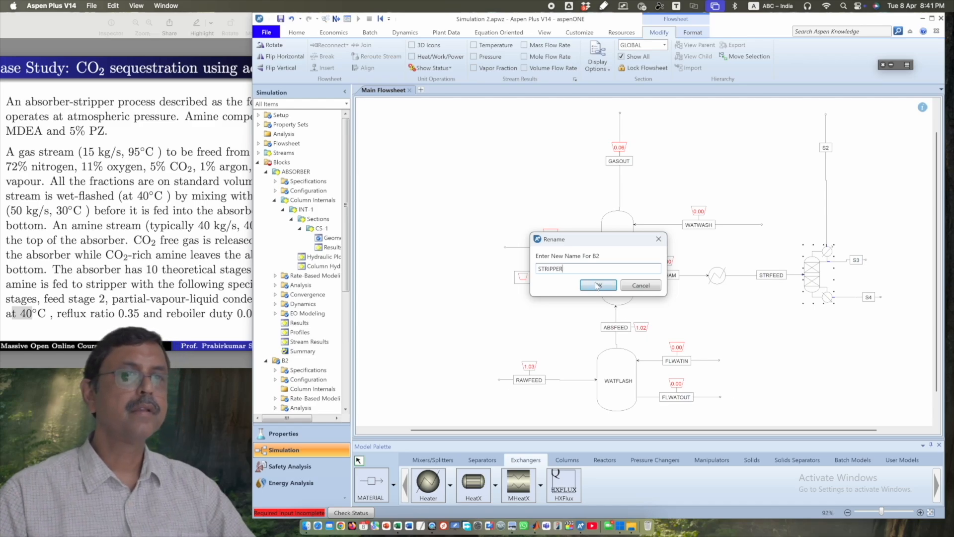
click(597, 286)
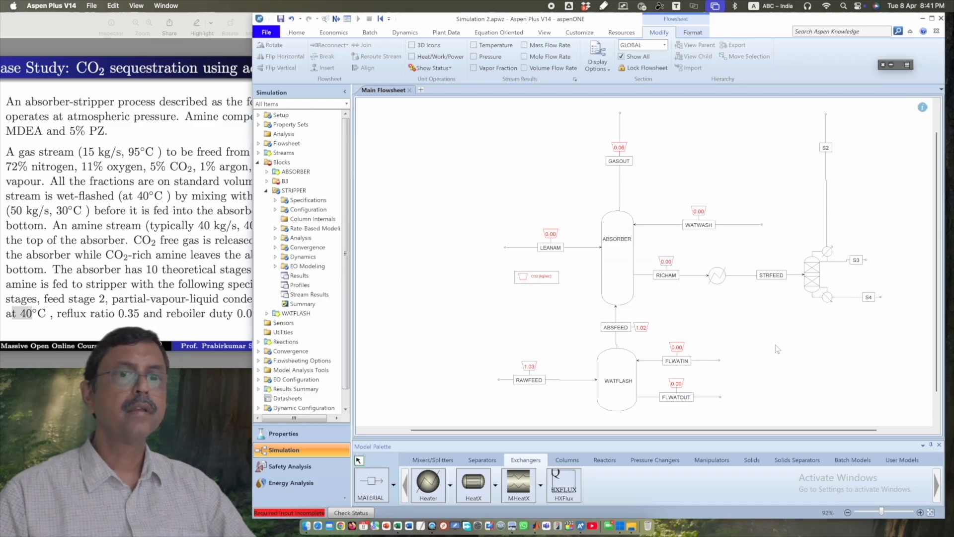
Show the stripper block's name on the flowsheet and place the label just right of the column.
right_click(817, 287)
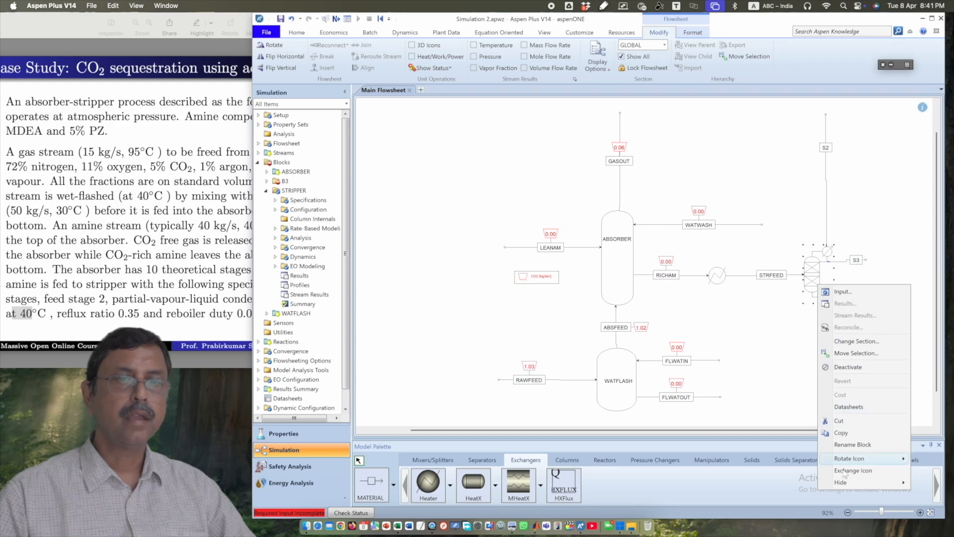
mouse_move(845, 482)
click(795, 480)
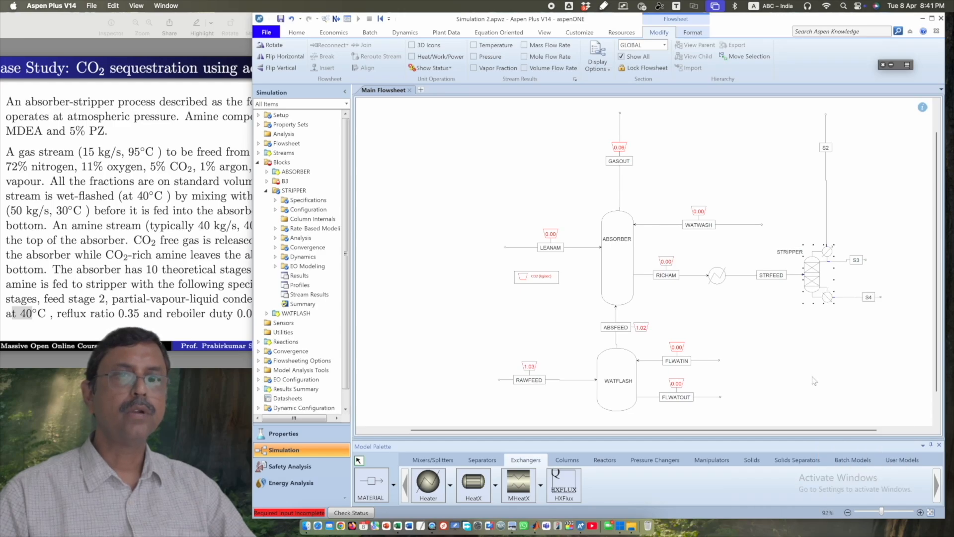
click(832, 269)
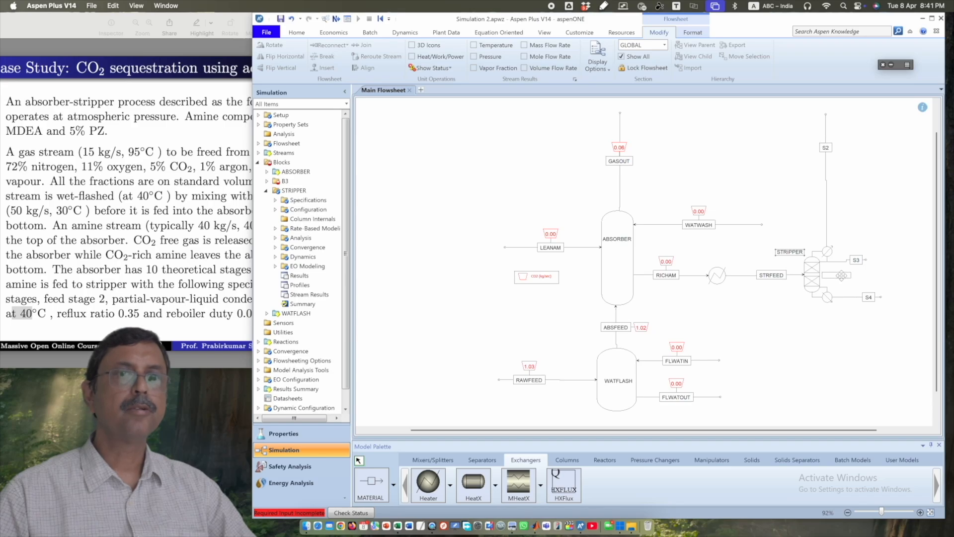
drag(841, 275, 840, 274)
Rename the stripper's vapor distillate stream as CO2.
click(824, 147)
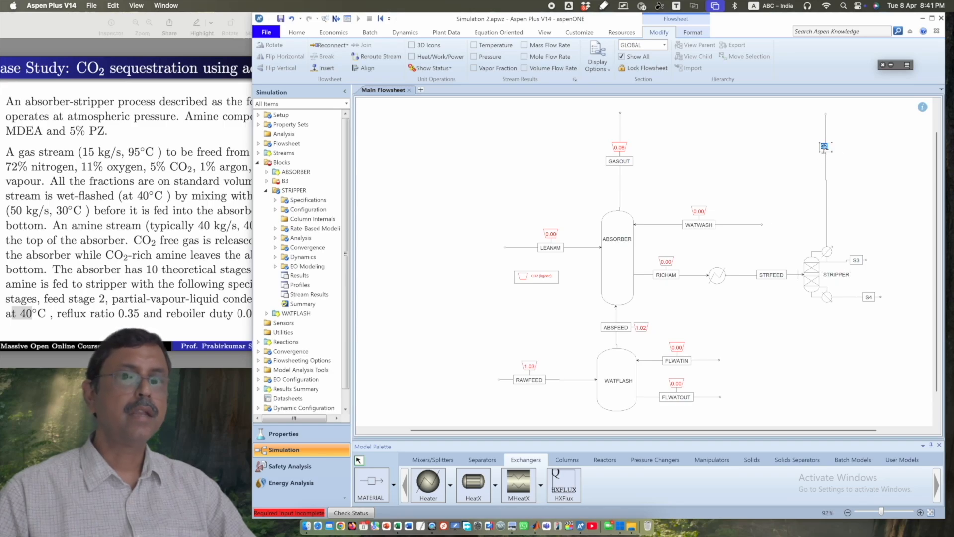
text(CO2)
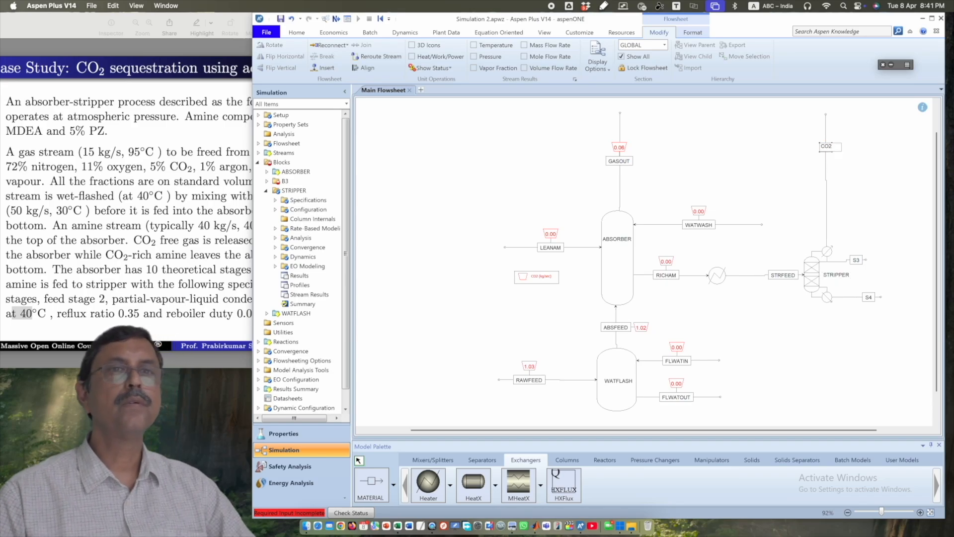
click(902, 336)
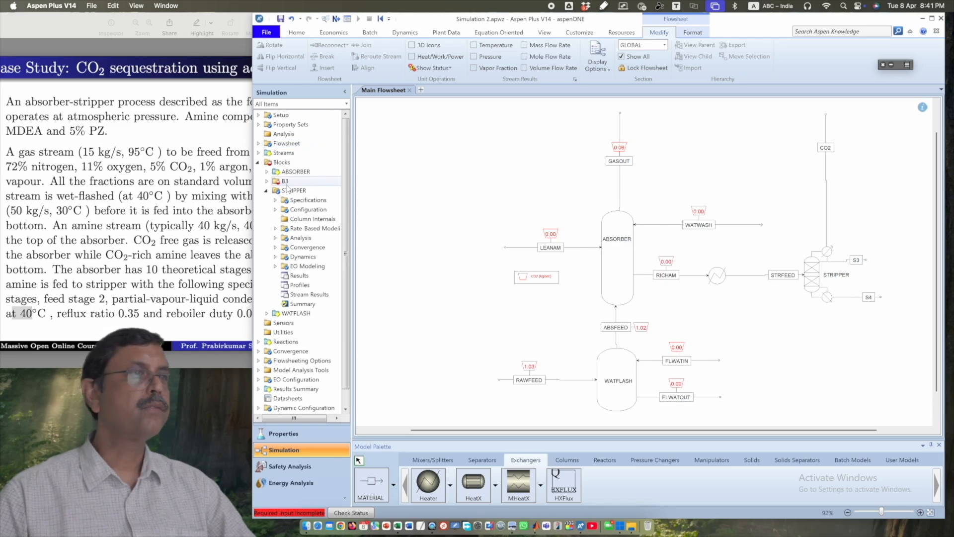
Open the heater's specifications and consult the case study and the hand-drawn process sketch for its operating conditions.
right_click(720, 279)
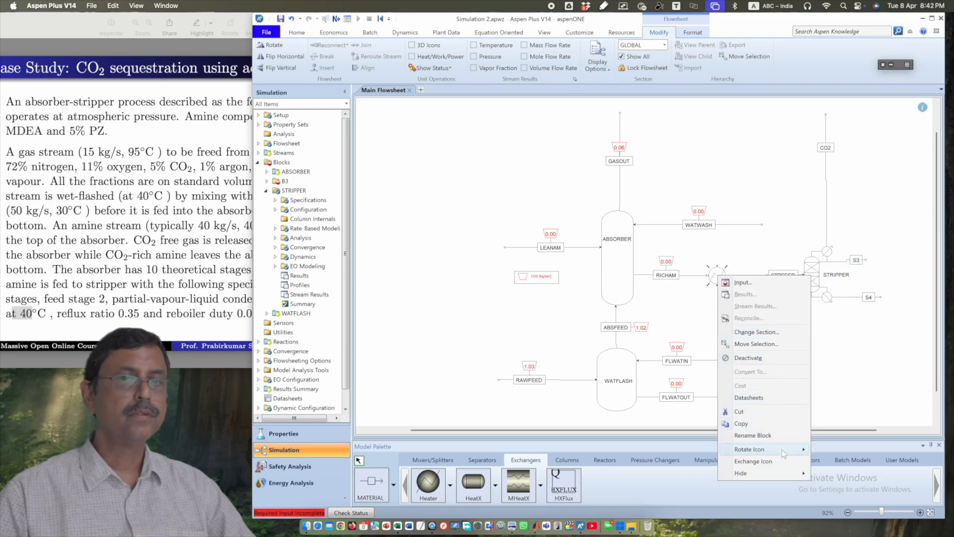
click(715, 275)
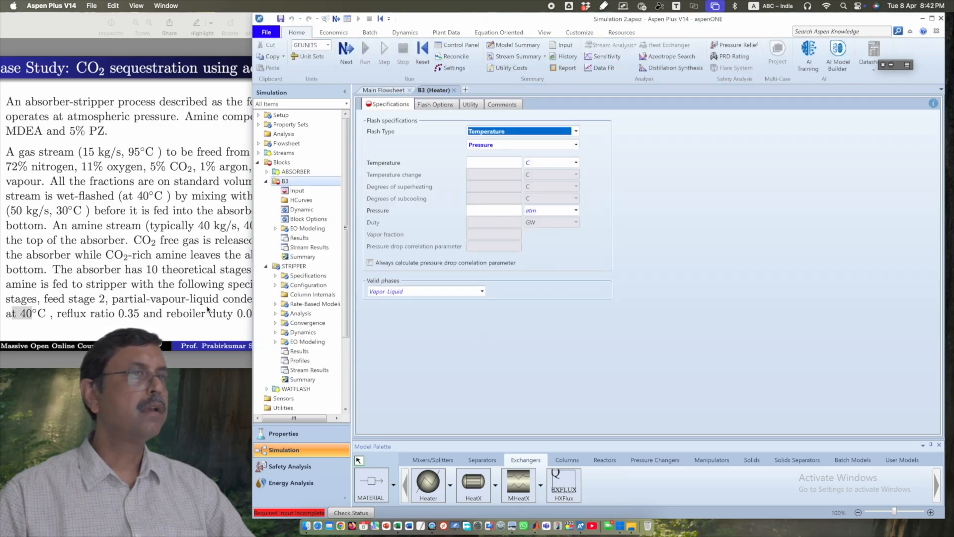
click(178, 285)
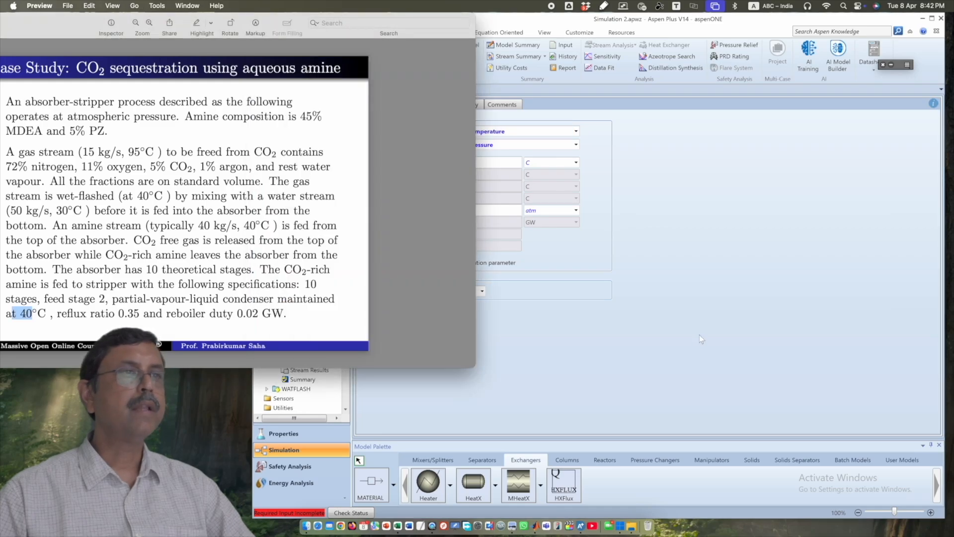
click(599, 338)
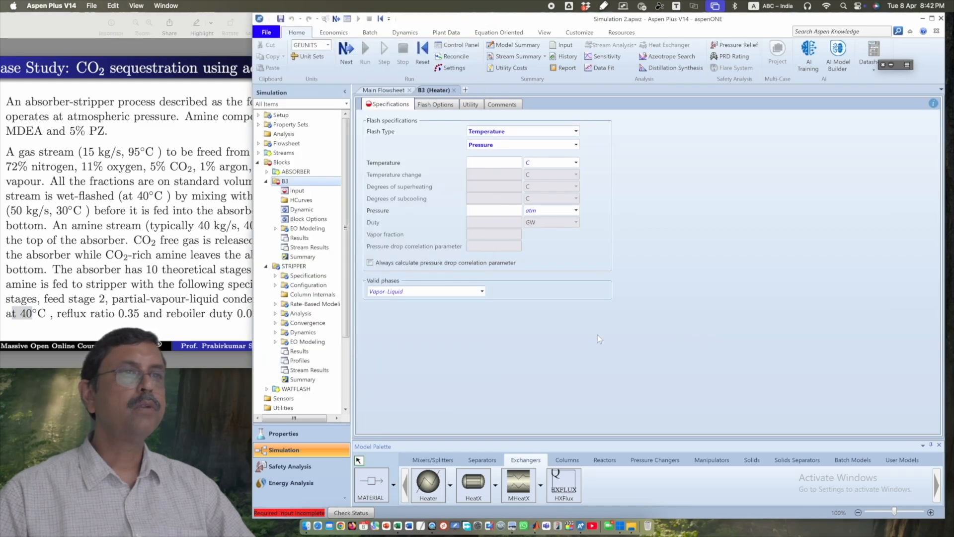
click(893, 65)
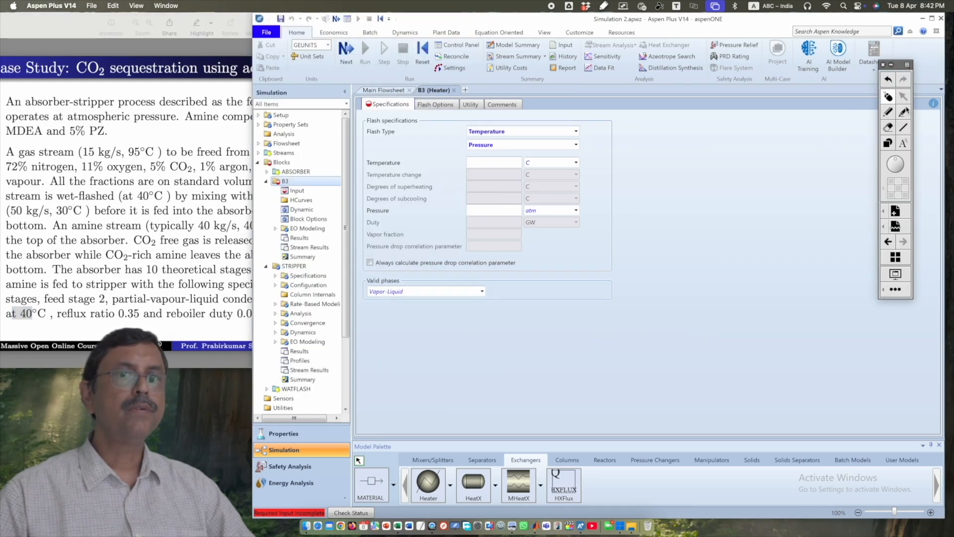
click(889, 243)
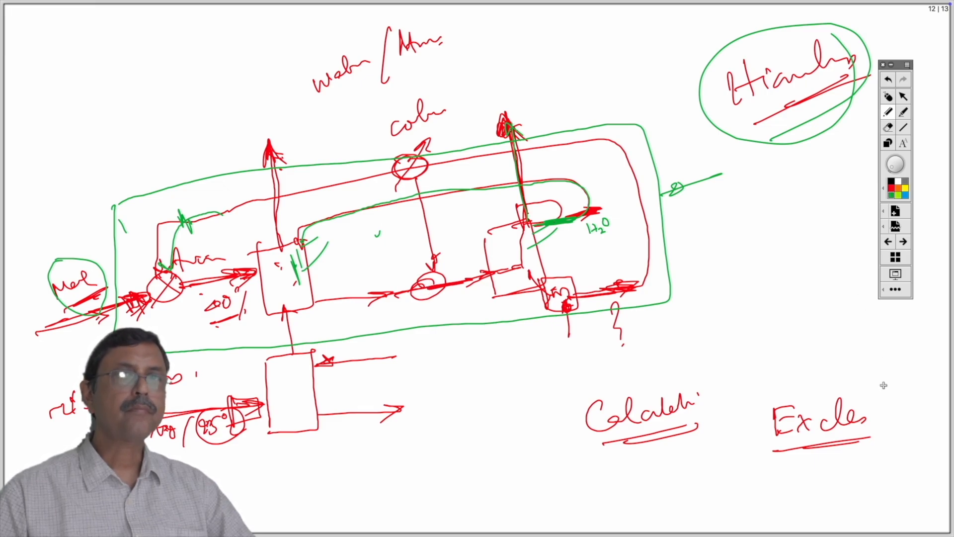
Set the heater's outlet temperature to 90 °C and pressure to 1 atm, and close its specifications.
click(888, 96)
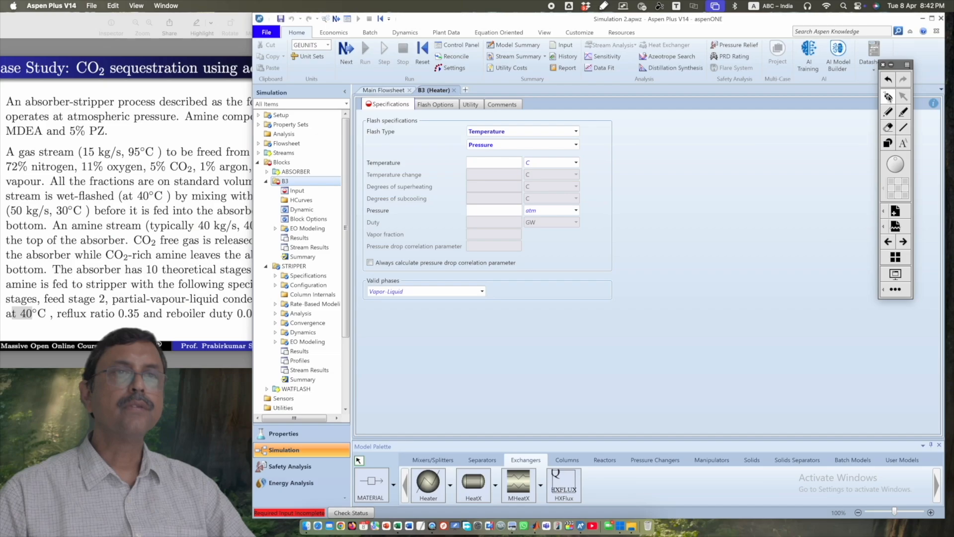
click(510, 164)
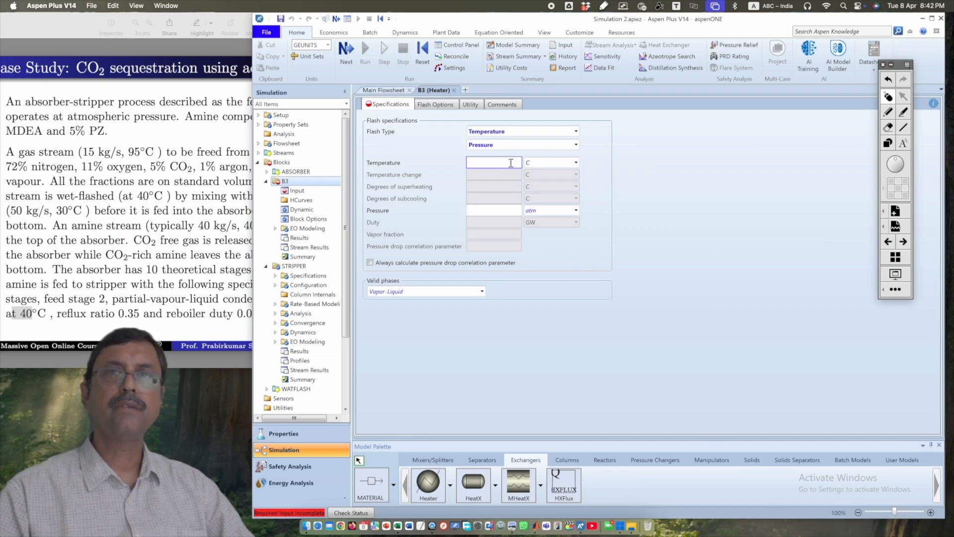
text(90)
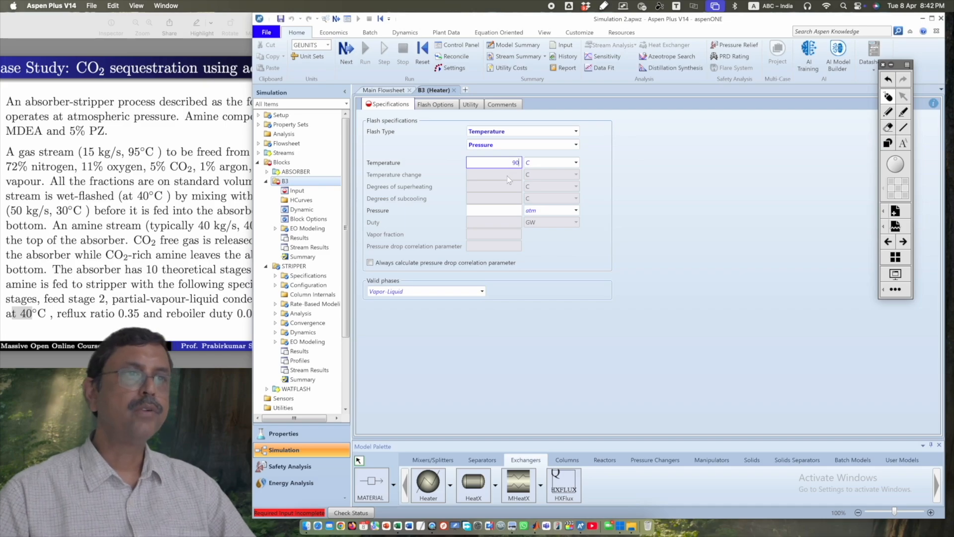
click(500, 211)
text(1)
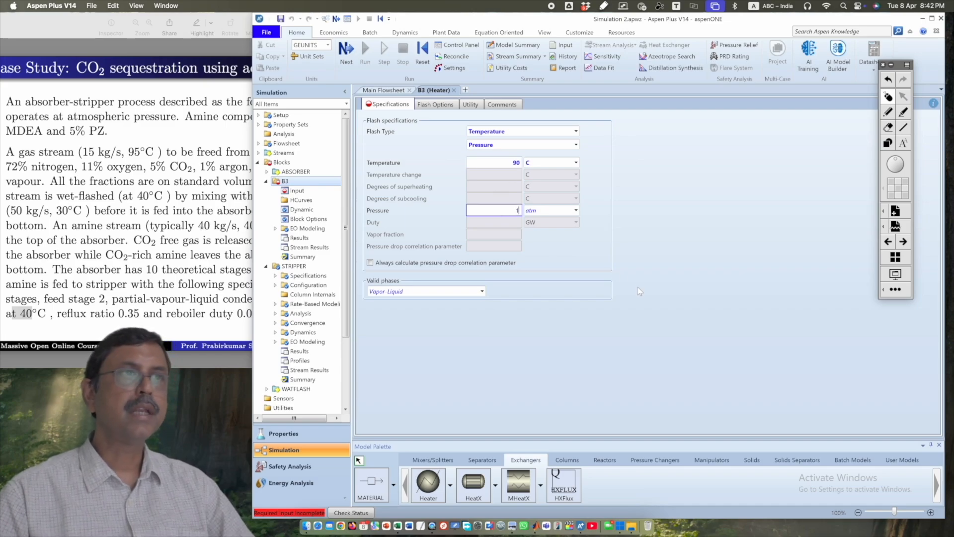
key(Return)
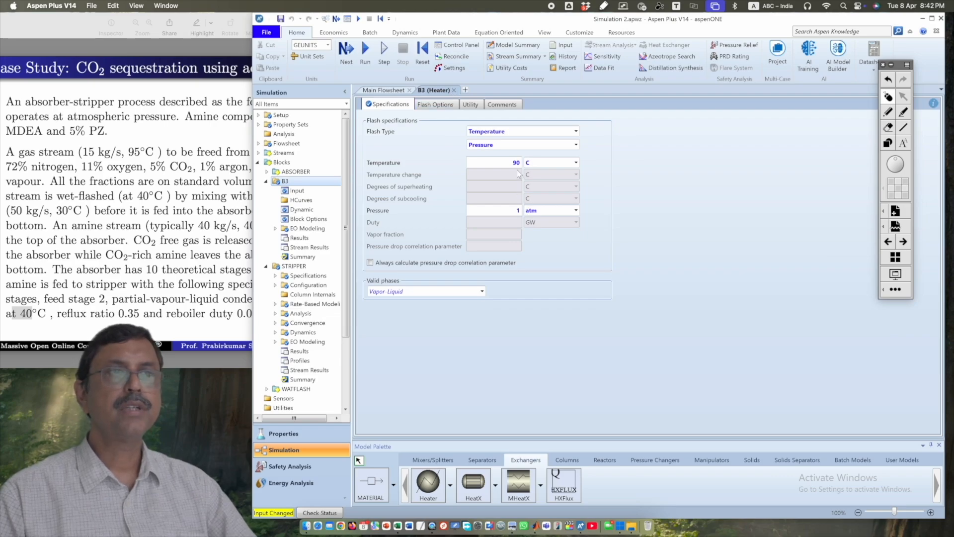
mouse_move(519, 173)
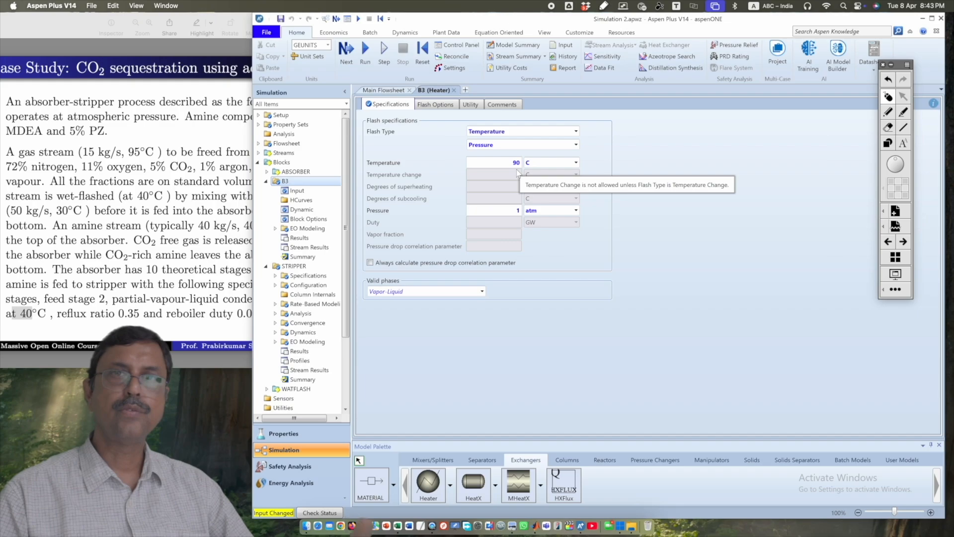
click(453, 90)
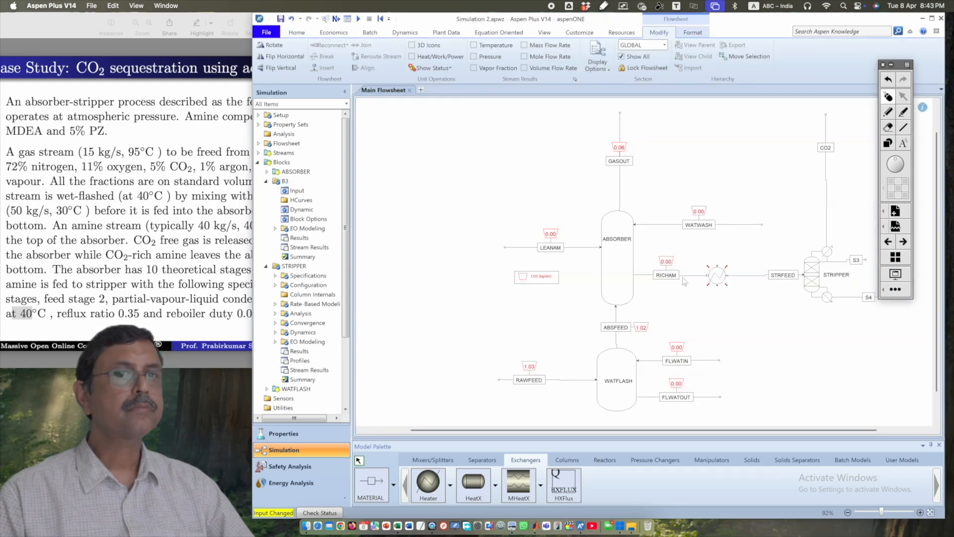
Run the simulation with the heater and stripper included in the flowsheet.
click(756, 335)
click(891, 66)
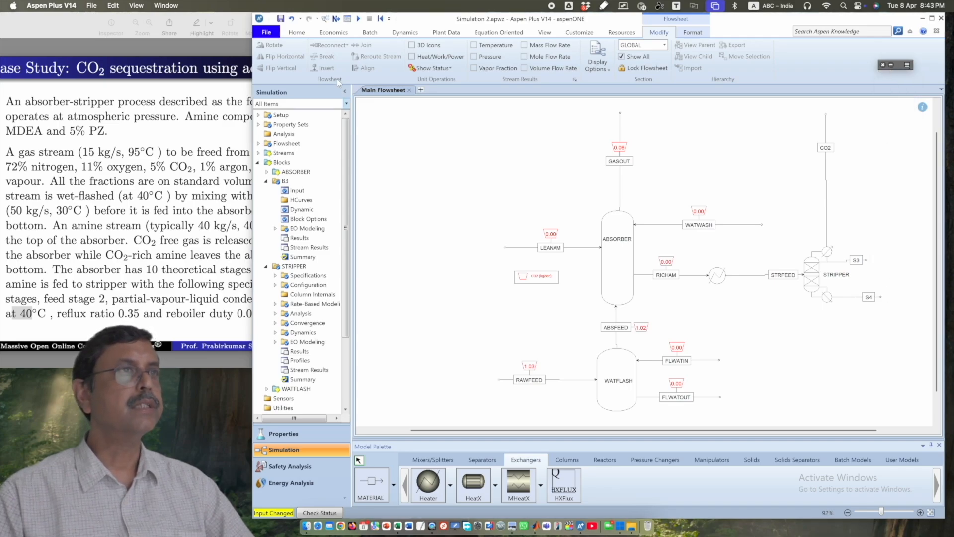
click(359, 19)
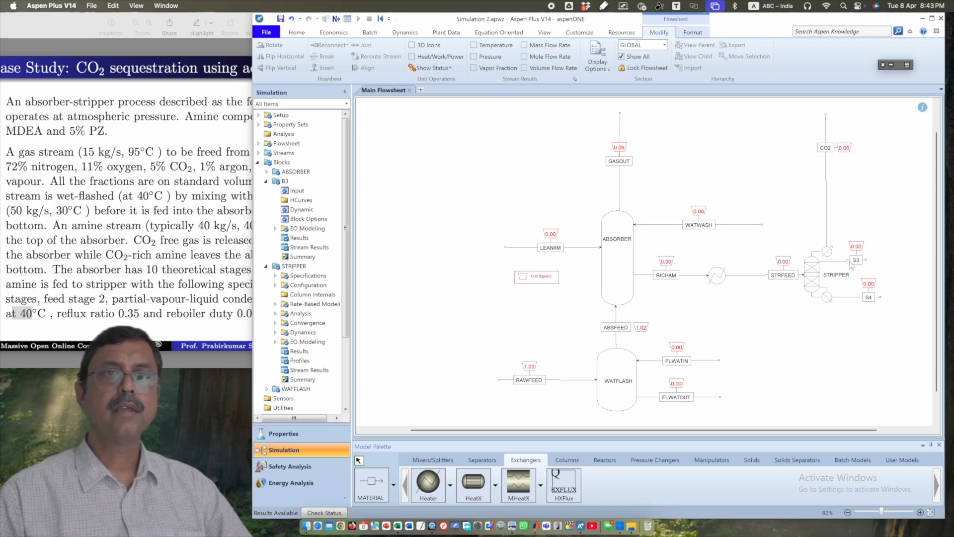
Move the S3 and S4 stream labels closer to the stripper and rename bottoms stream S4 as LEANAMR.
drag(852, 266, 844, 266)
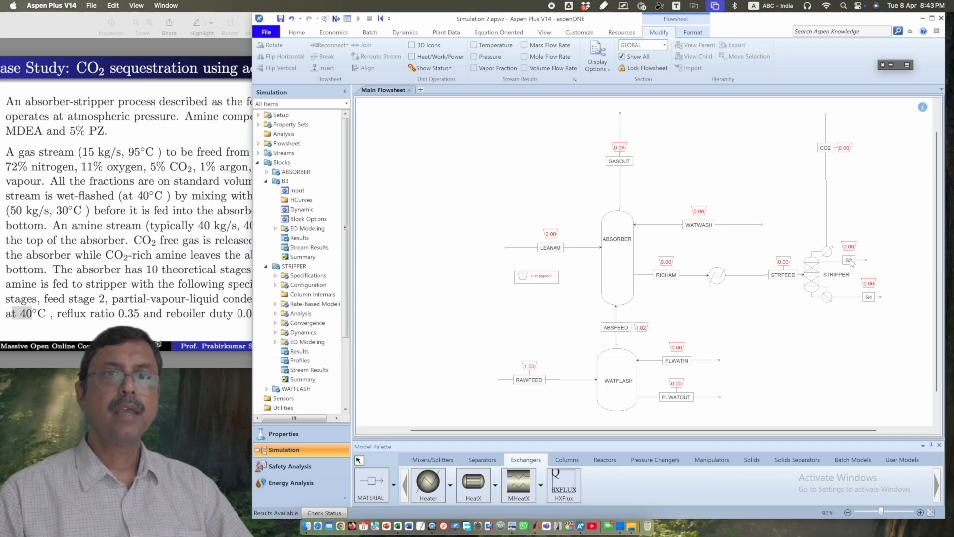
drag(869, 300, 857, 298)
right_click(856, 298)
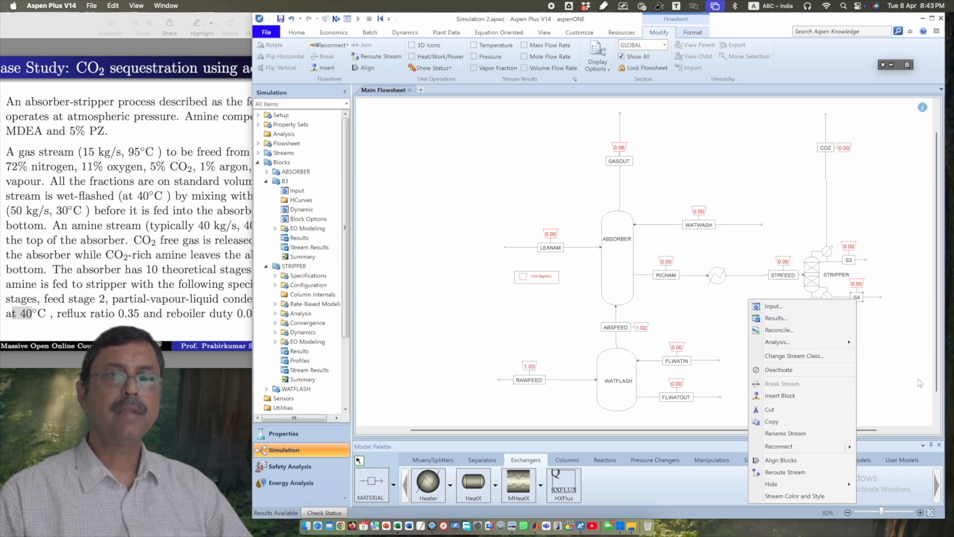
click(785, 433)
text(LEAN)
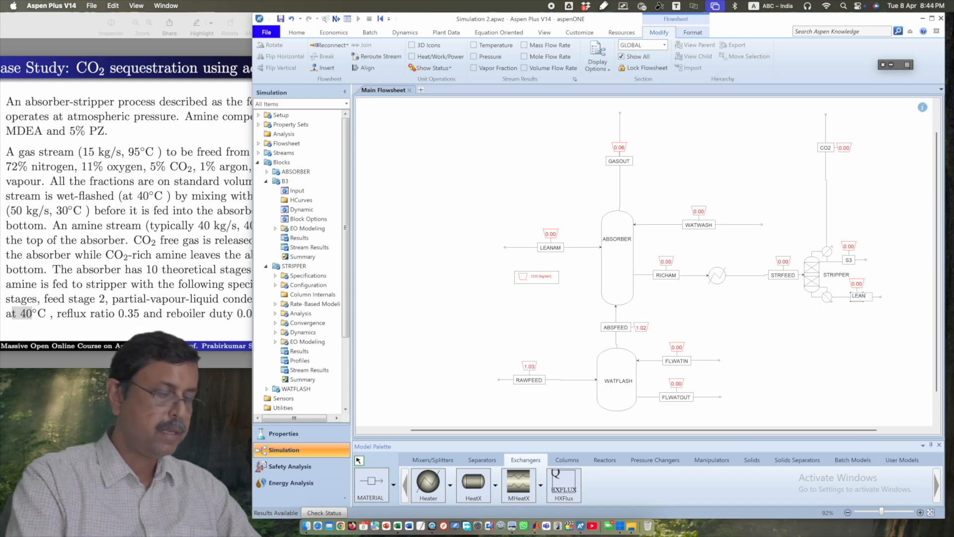
text(AMR)
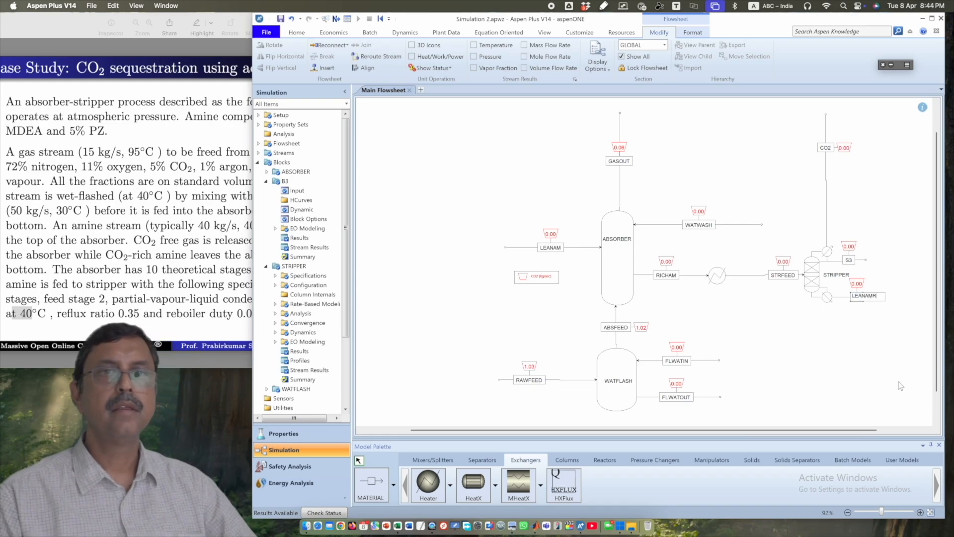
key(Return)
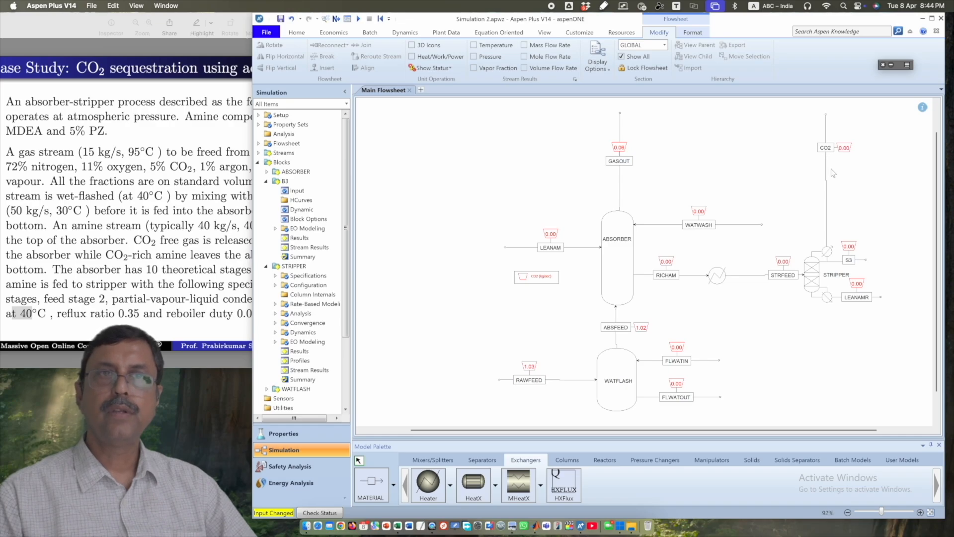
Open the LEANAMR stream results and add the CO2 and S3 streams alongside for comparison.
right_click(859, 300)
click(801, 318)
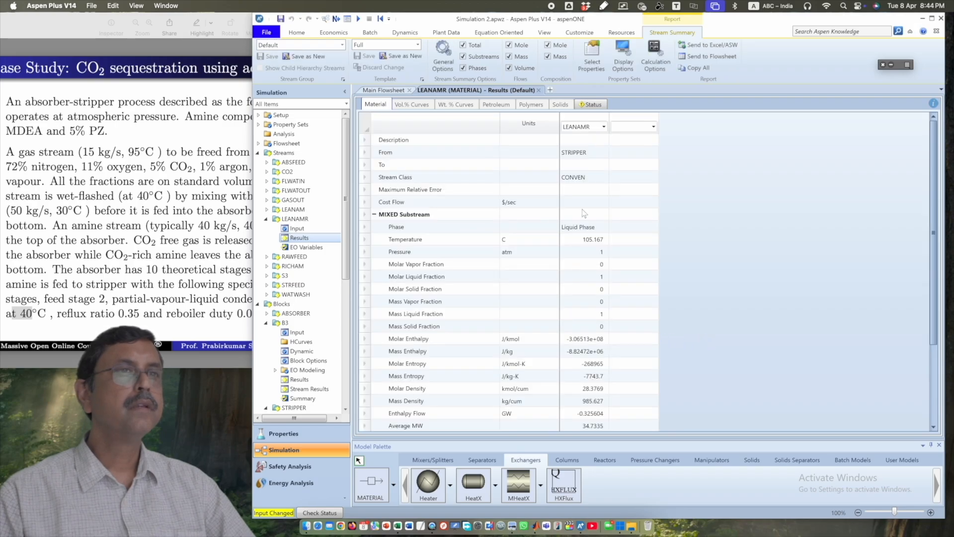
click(654, 126)
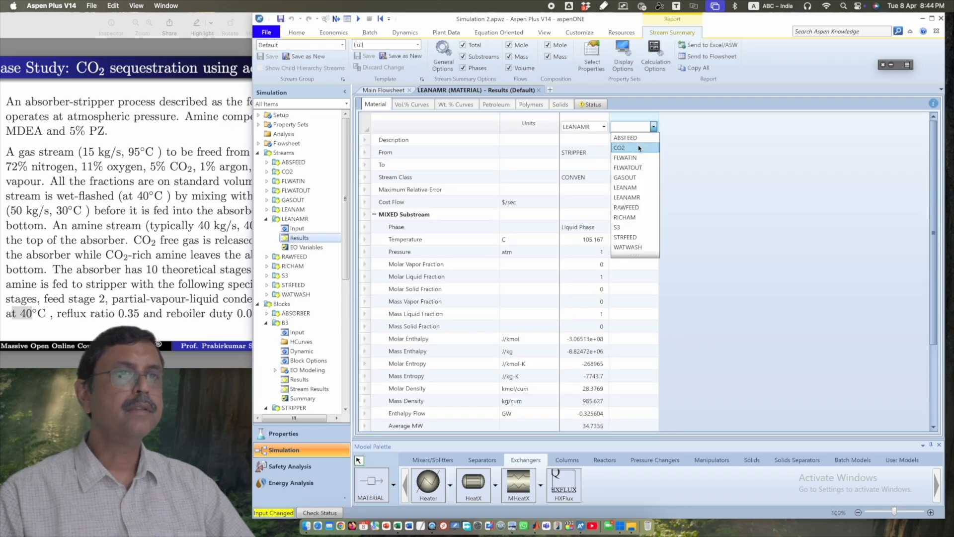
click(622, 147)
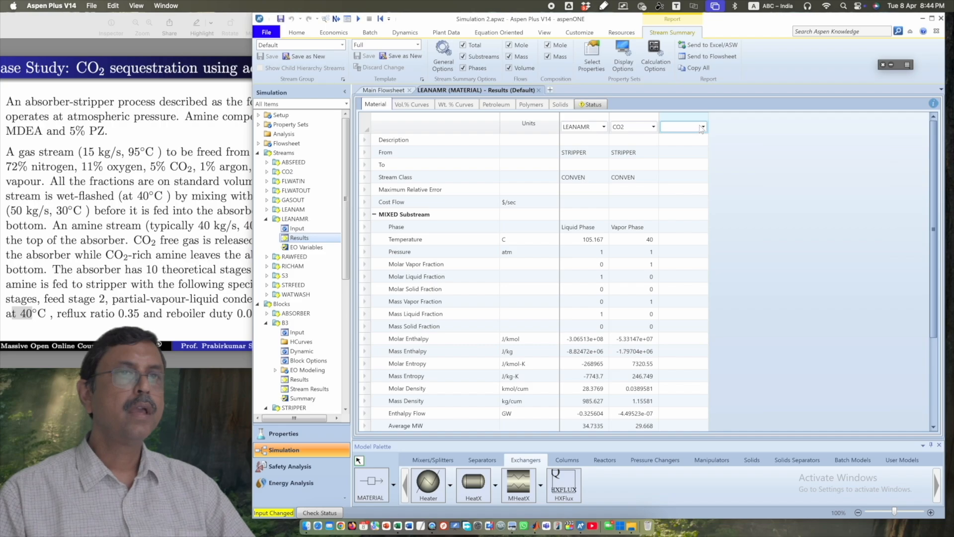
click(703, 127)
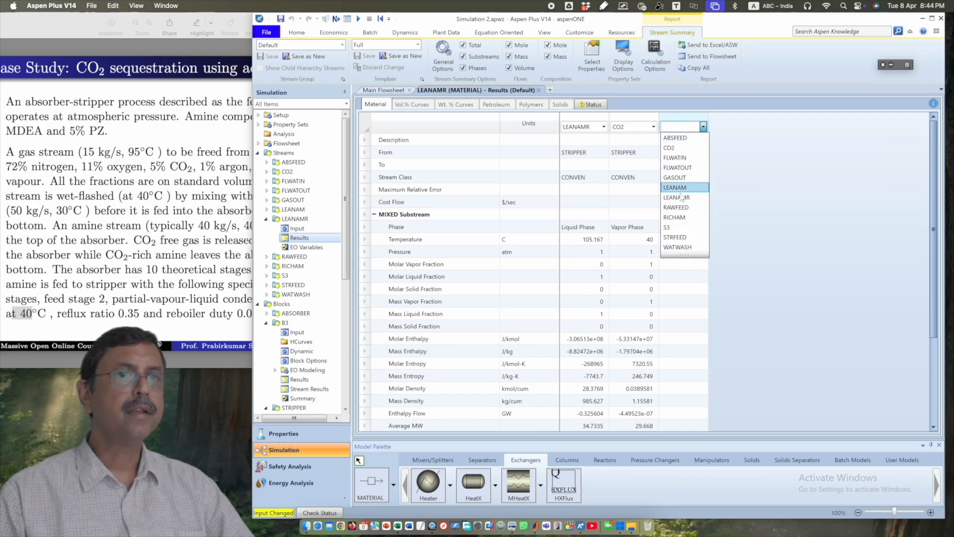
click(680, 228)
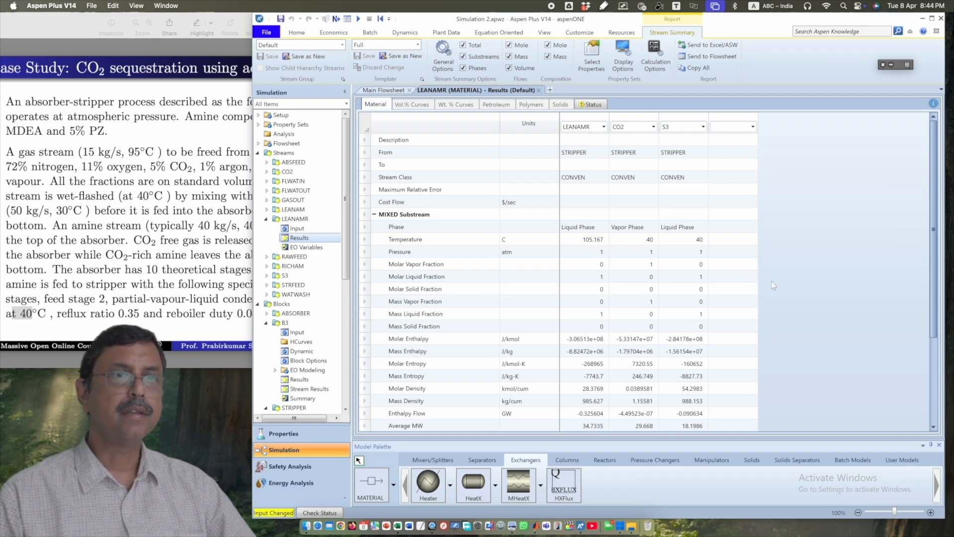
Expand the mass flows, examine the component flows of LEANAMR, CO2 and S3, and close the results.
scroll(625, 320, down, 3)
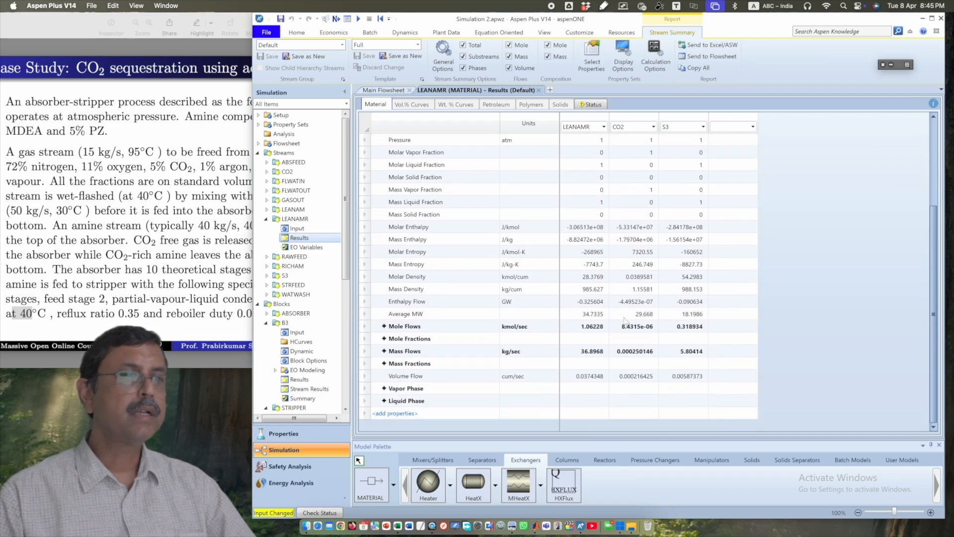
click(391, 352)
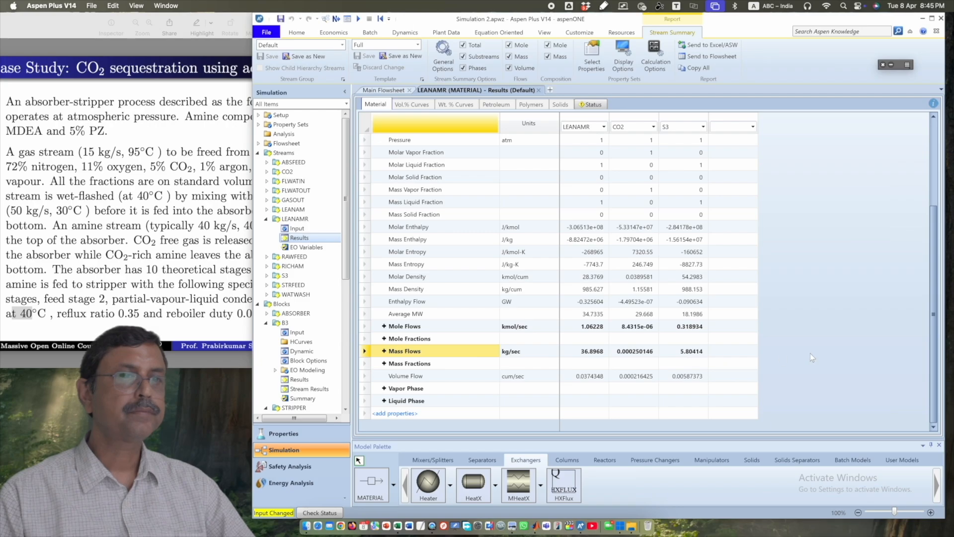
click(383, 350)
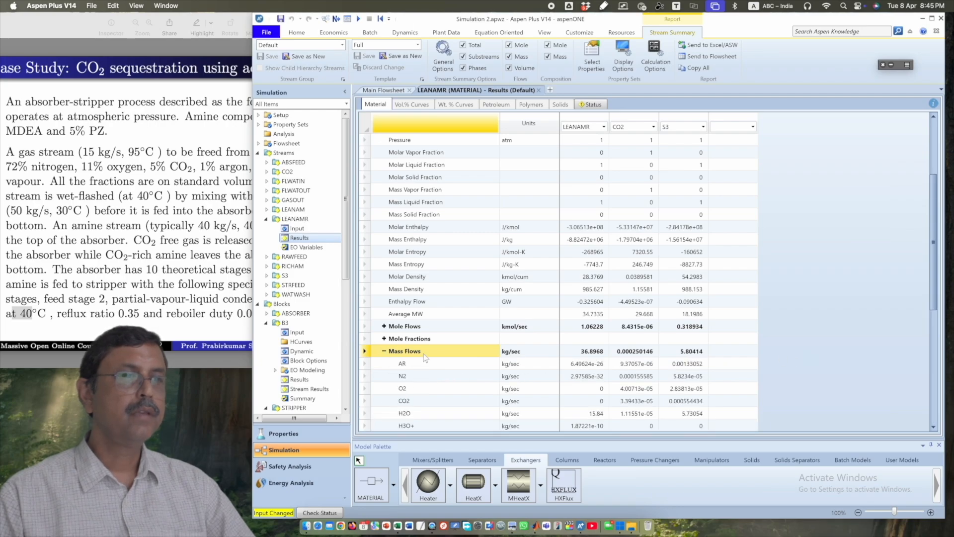
scroll(745, 377, down, 6)
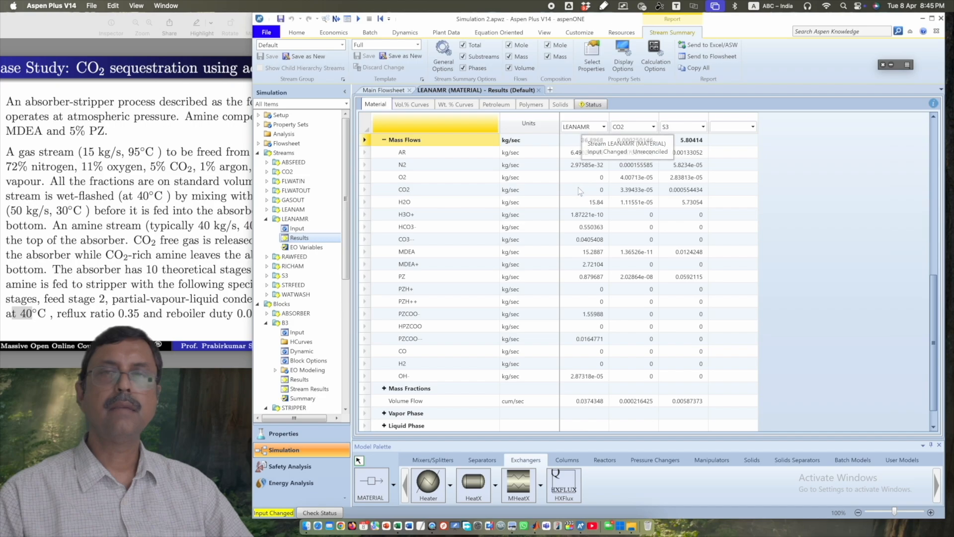
click(539, 90)
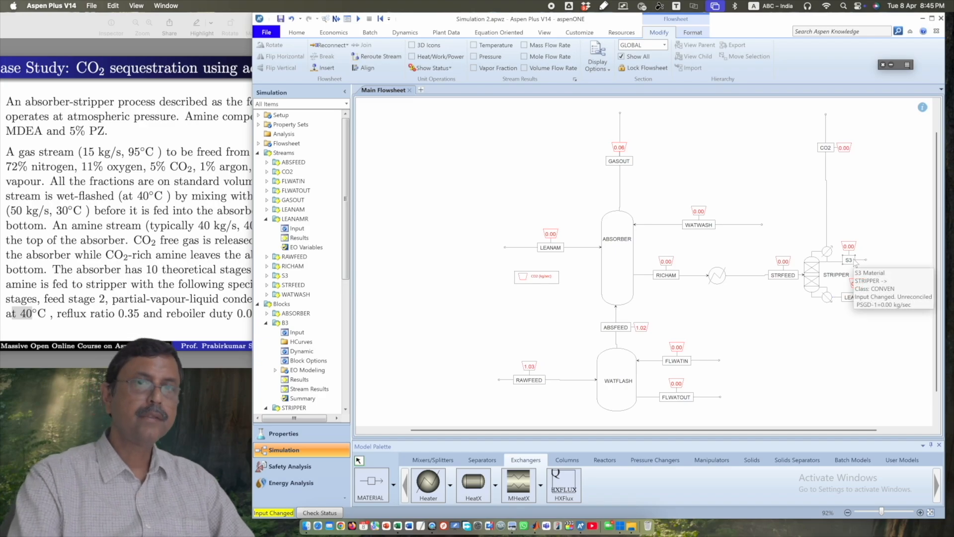
Delete stream S3 and reconnect the source of WATWASH to the stripper's liquid distillate port.
click(856, 263)
key(Delete)
key(Return)
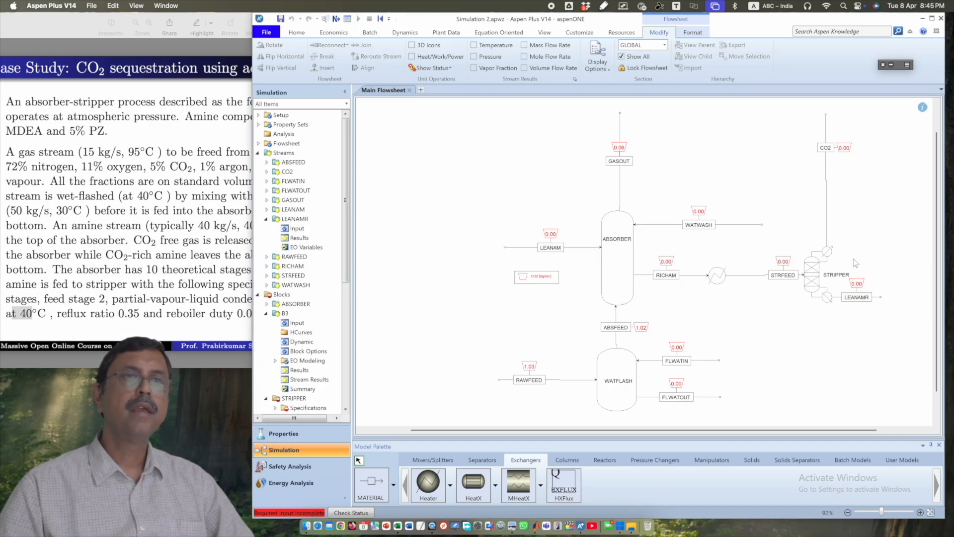
click(761, 225)
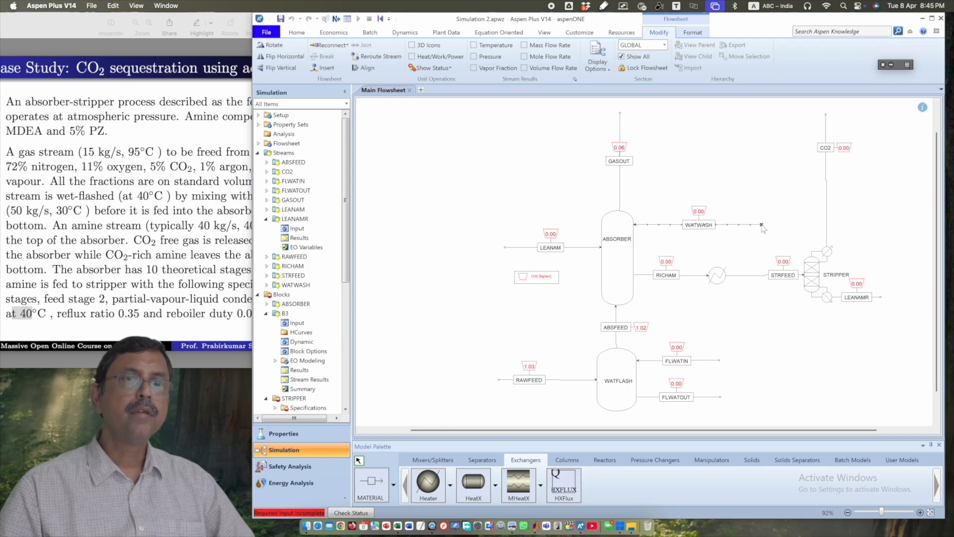
right_click(761, 225)
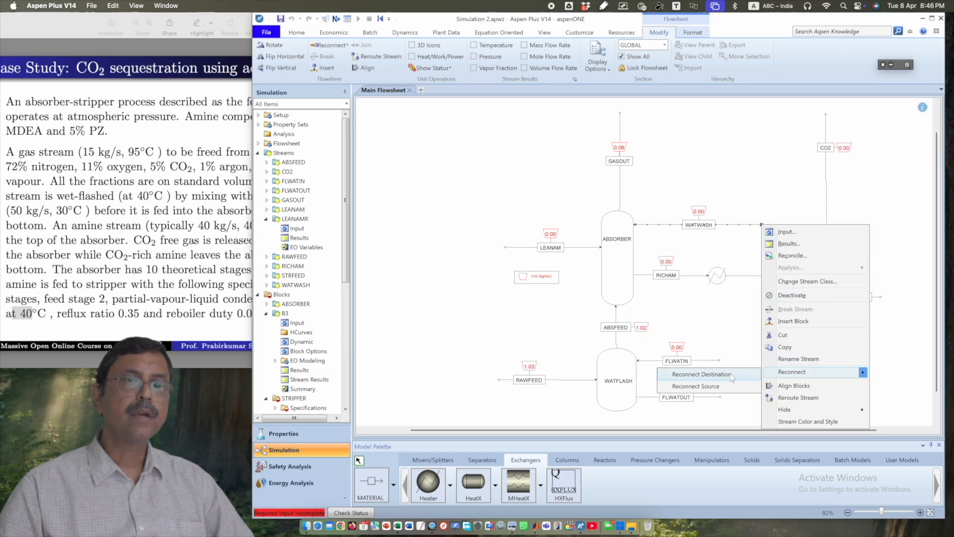
click(726, 386)
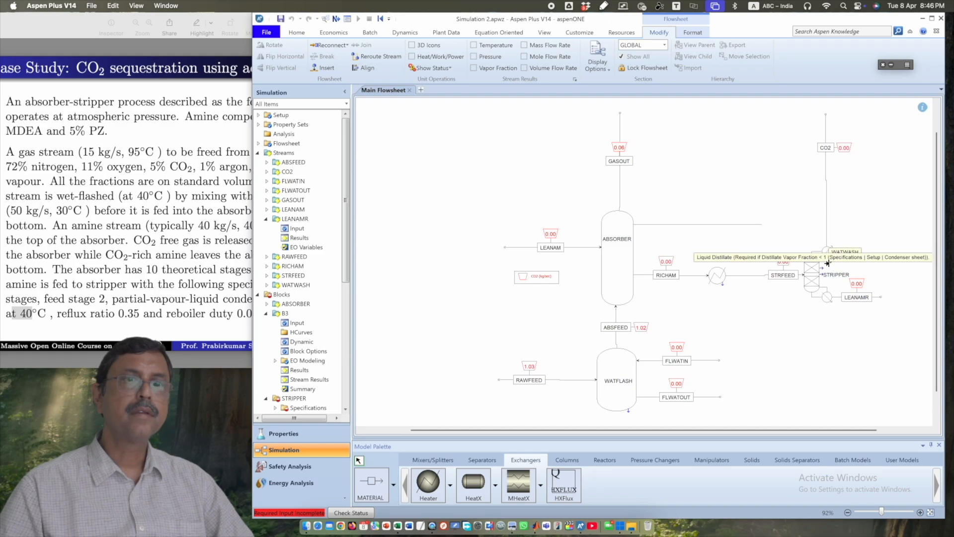
click(830, 266)
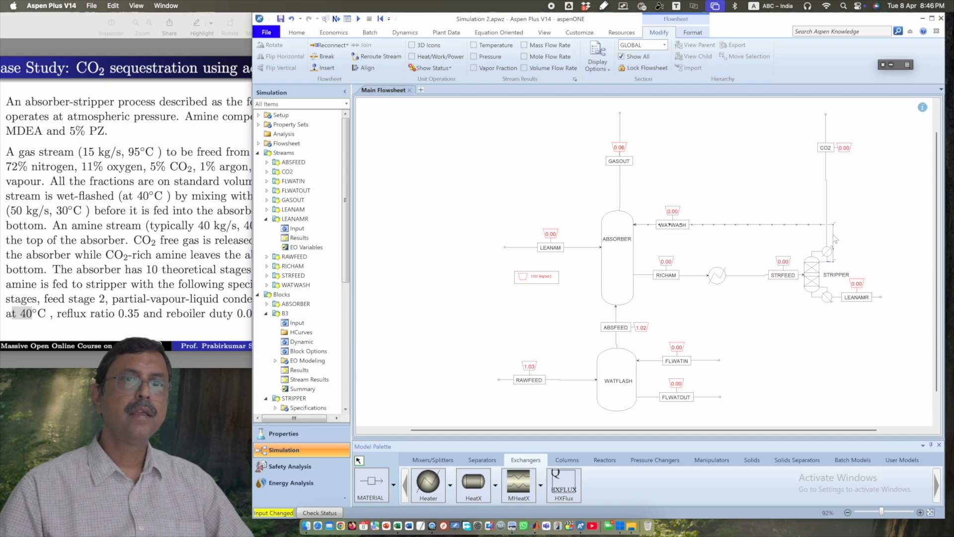
Reroute the WATWASH line clear of the stripper's condenser and rerun the simulation.
drag(833, 235, 857, 231)
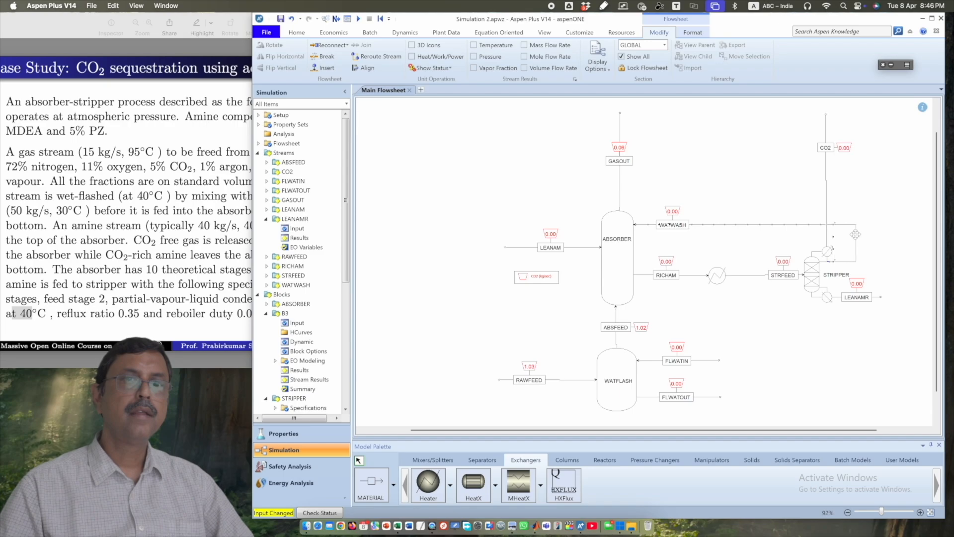
click(884, 257)
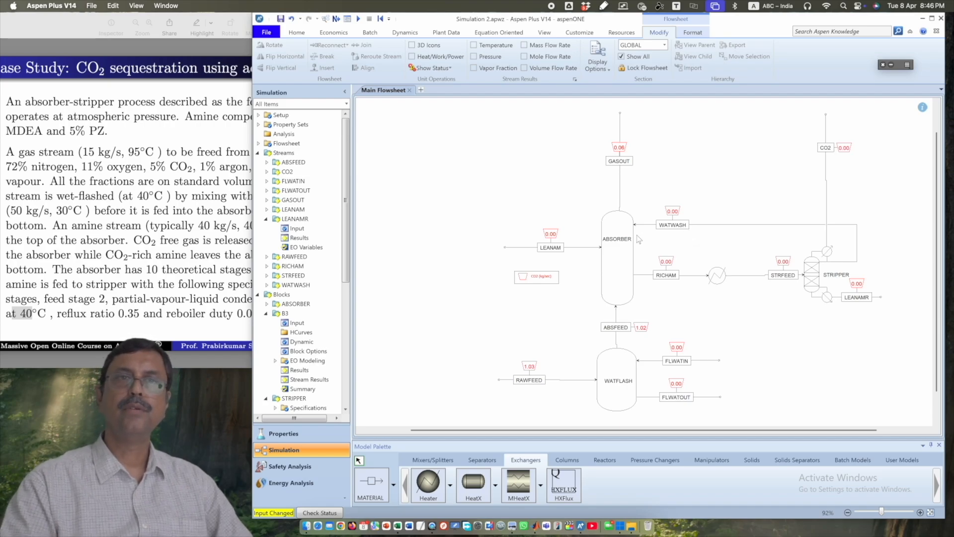
click(358, 19)
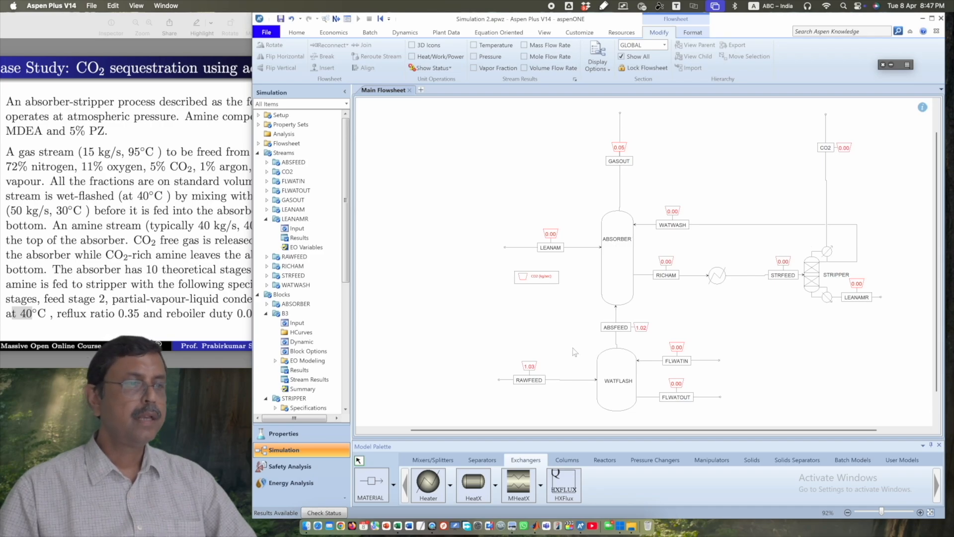
Place a second Heater block above the WATWASH line, between the absorber's gas outlet and the CO2 stream.
click(427, 494)
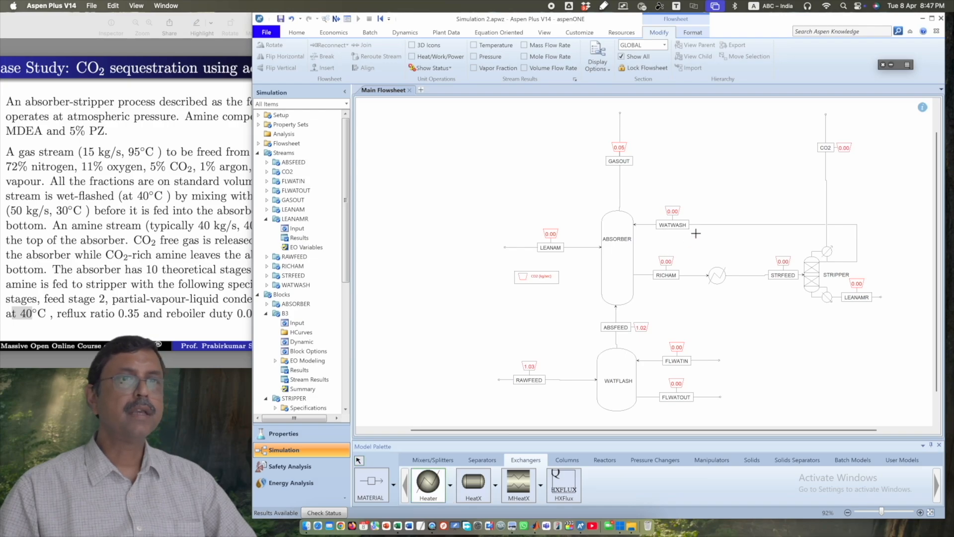
click(711, 180)
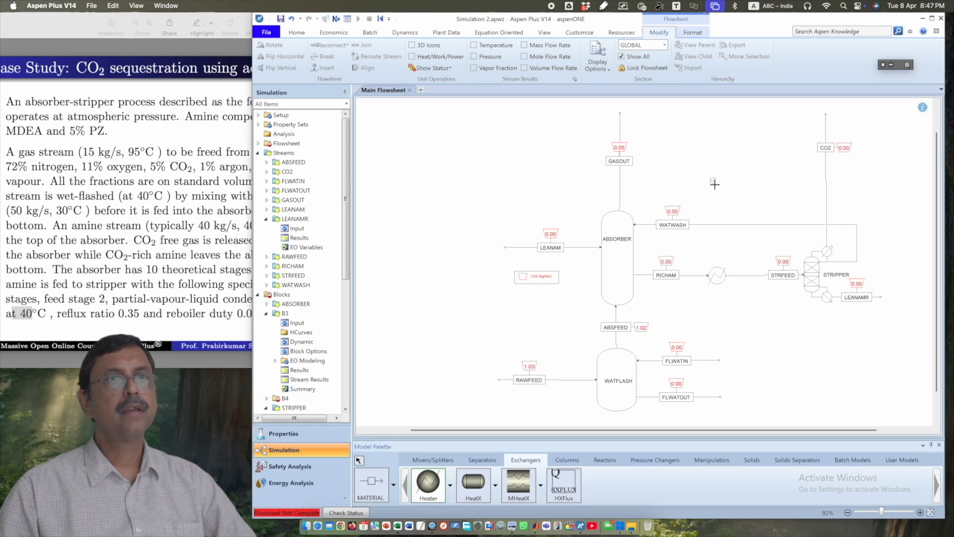
click(358, 461)
click(714, 182)
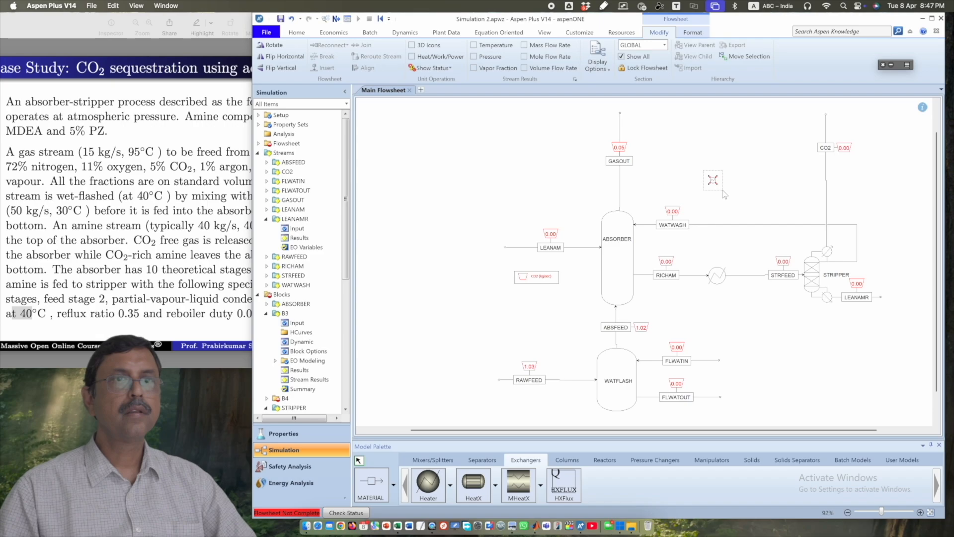
Reconnect the destination of LEANAMR to the new heater's feed port and route its line clear of the WATWASH line near the stripper.
drag(723, 190, 723, 191)
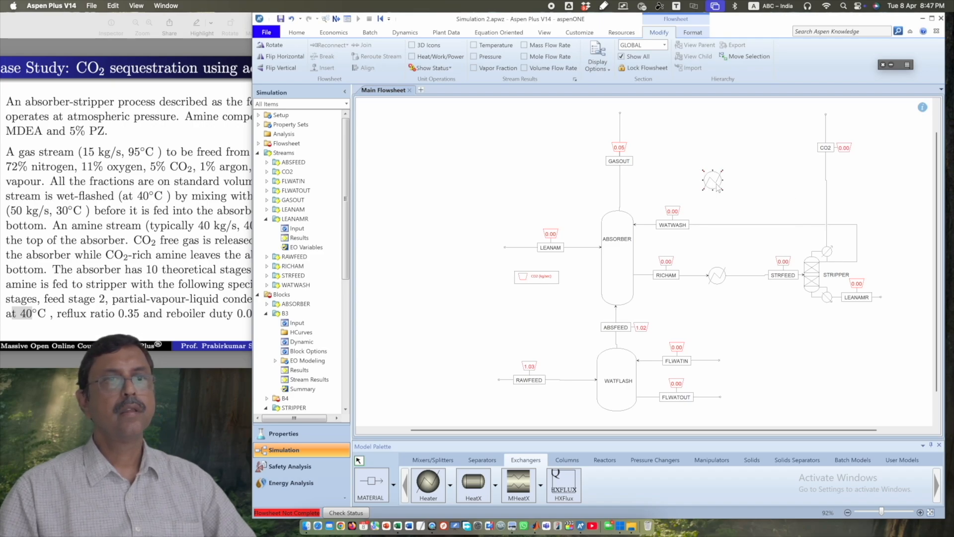
click(793, 369)
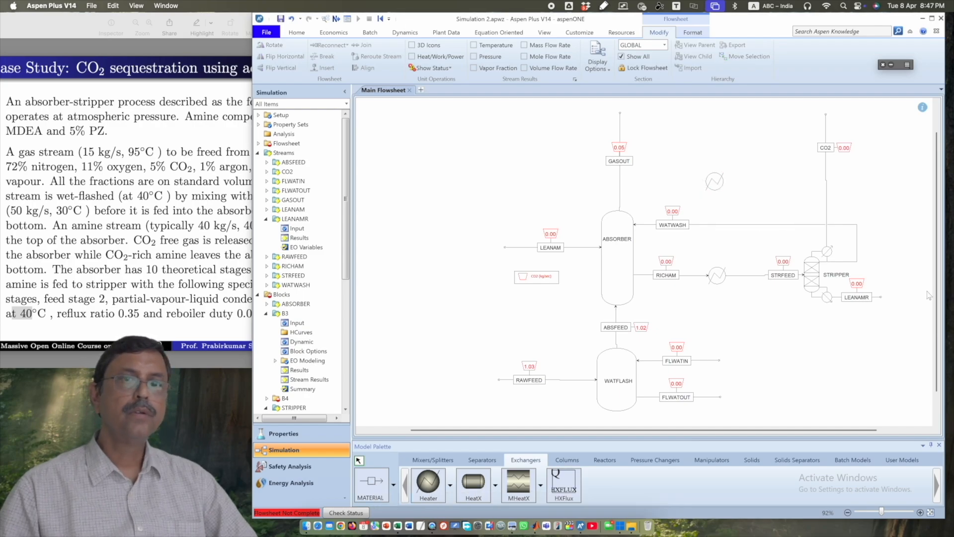
right_click(879, 298)
mouse_move(845, 444)
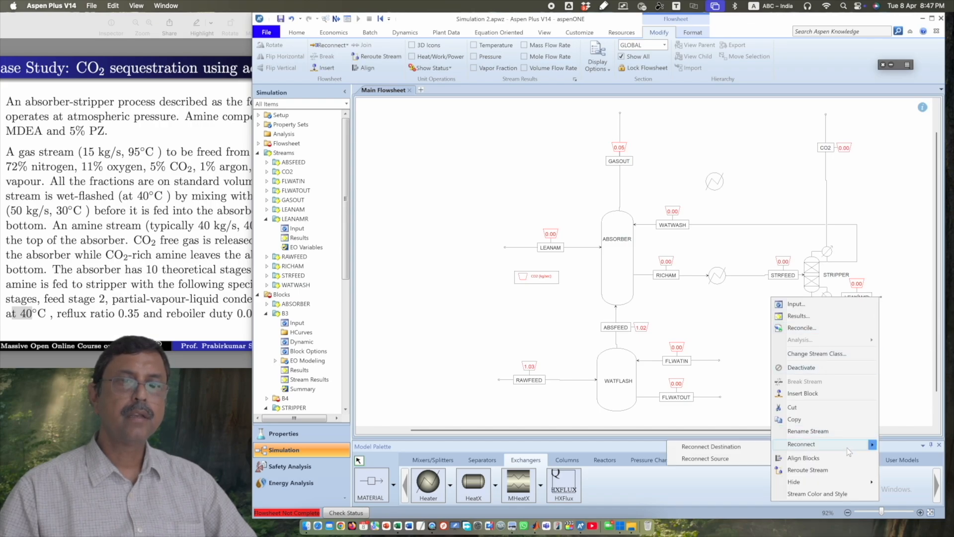
click(737, 449)
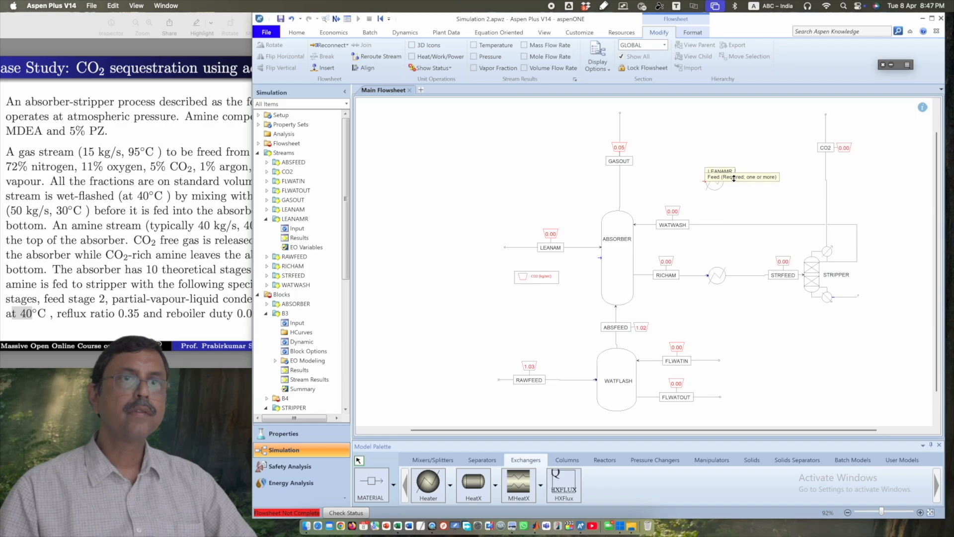
click(735, 181)
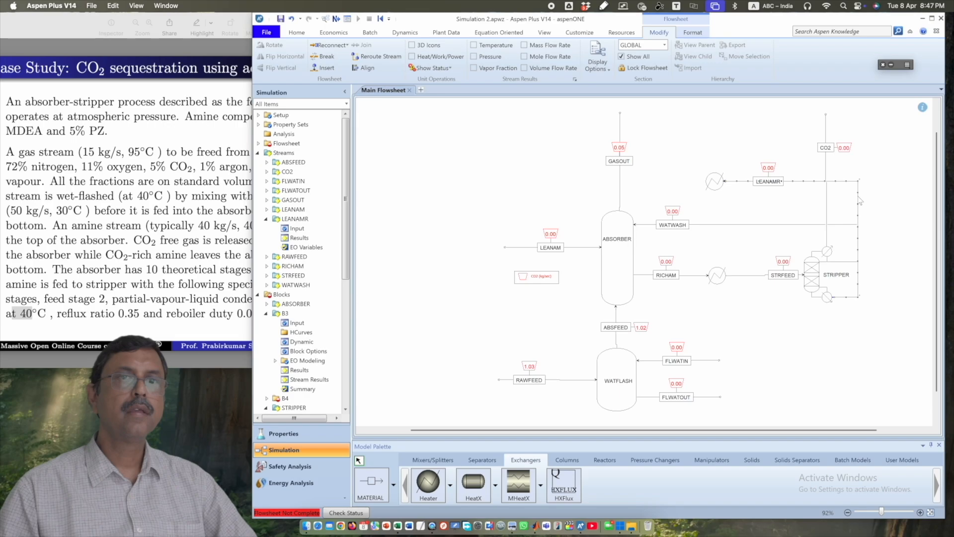
drag(860, 200, 877, 197)
click(855, 356)
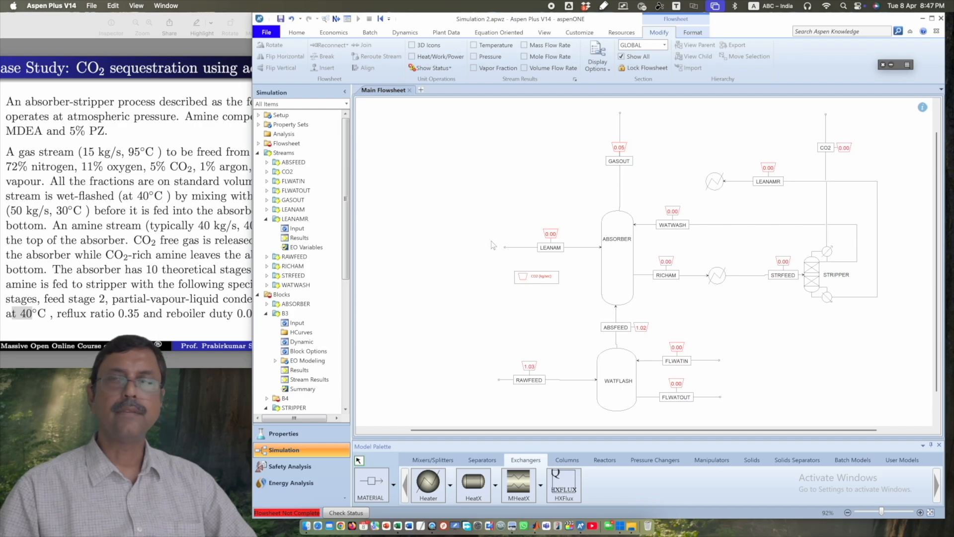
Place a tee-shaped Mixer block at the open inlet end of the LEANAM stream.
click(451, 462)
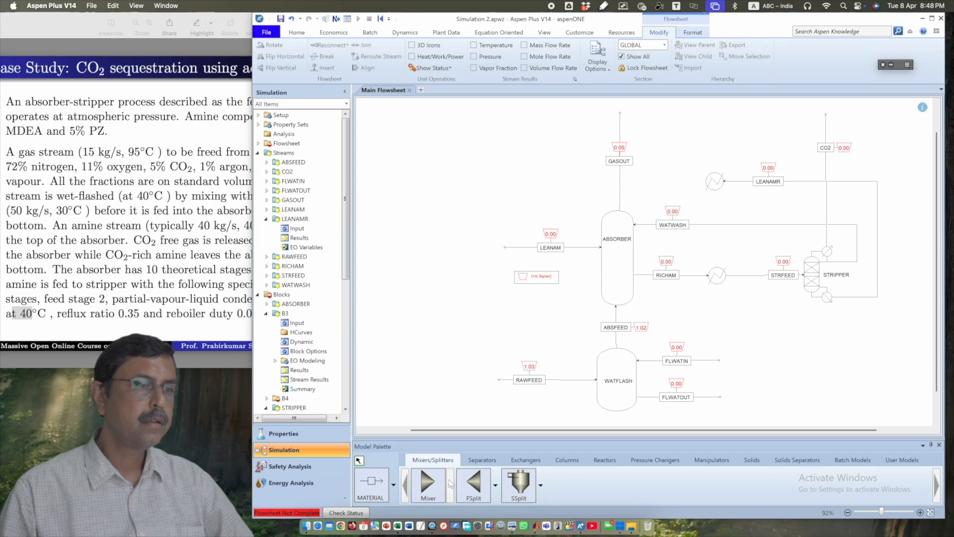
click(450, 483)
click(471, 384)
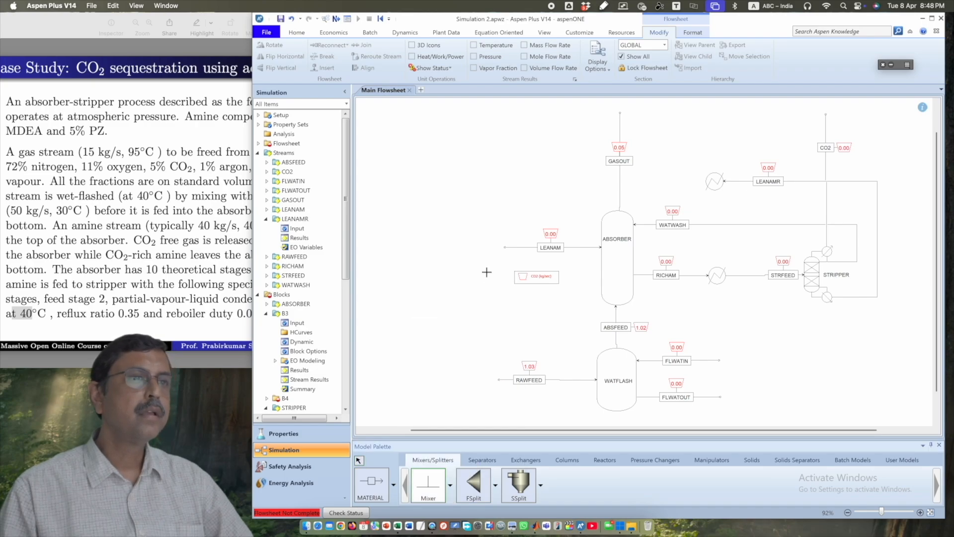
click(491, 247)
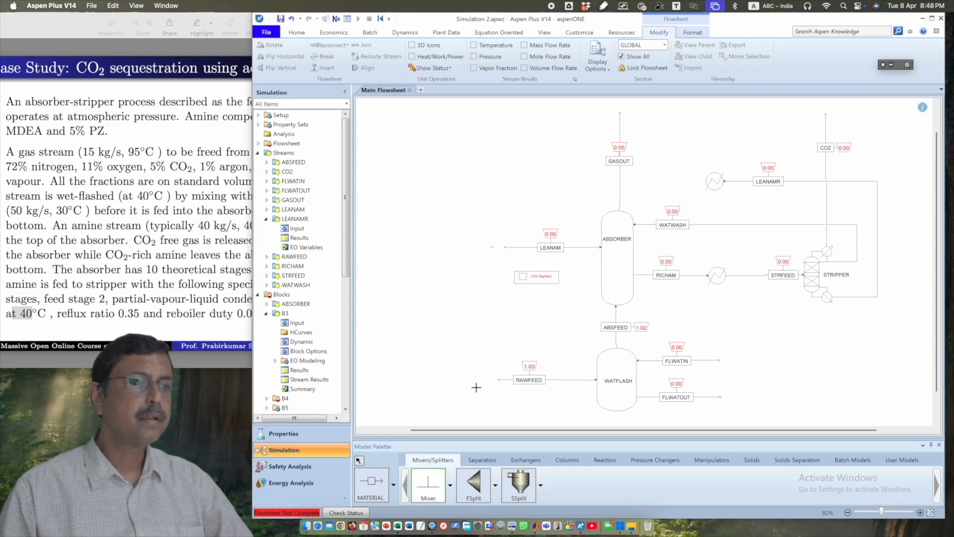
click(358, 461)
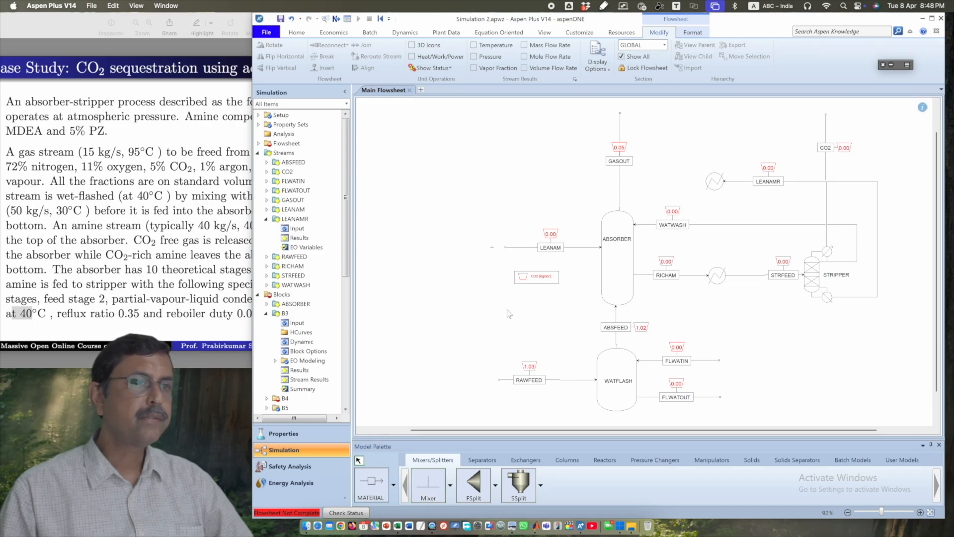
Reconnect the source of LEANAM to the new mixer's outlet port.
click(540, 248)
right_click(540, 250)
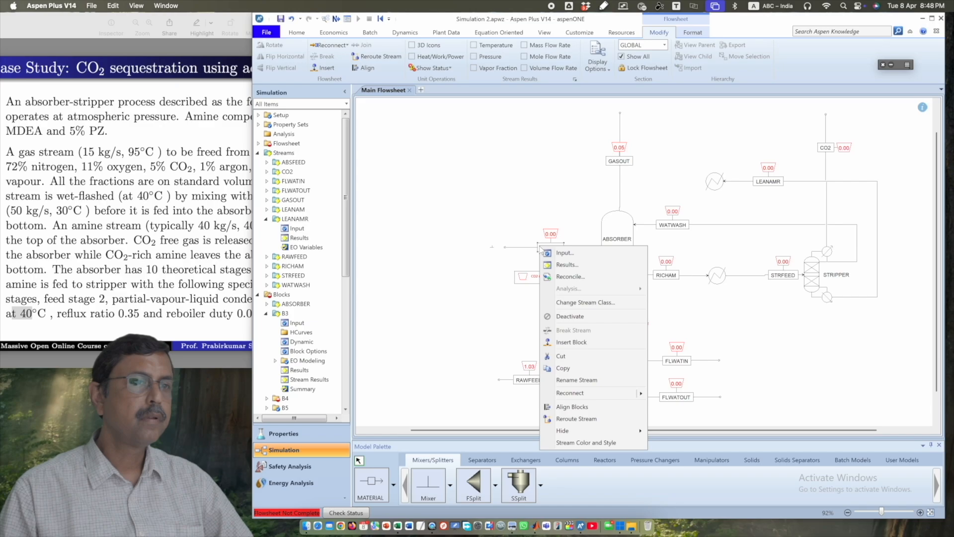
mouse_move(617, 393)
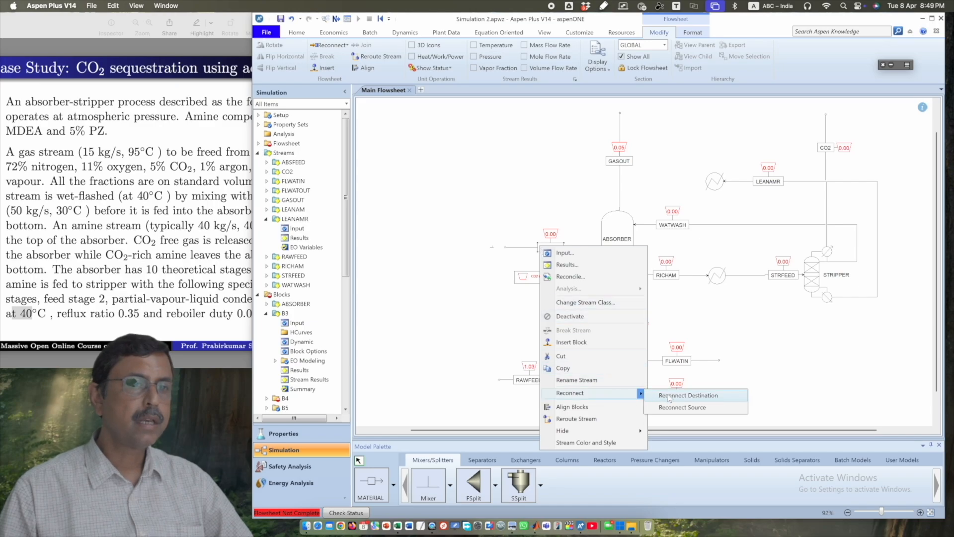
click(669, 396)
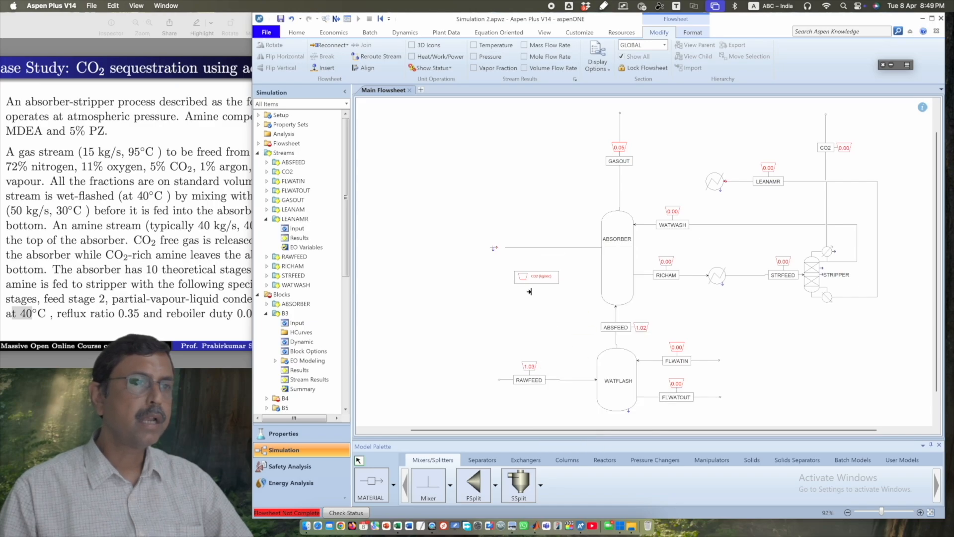
click(495, 249)
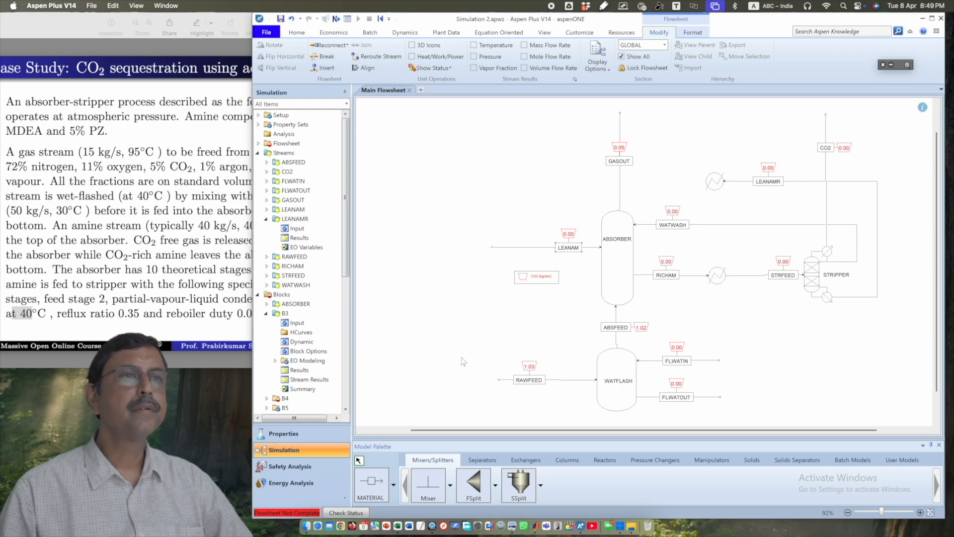
Add a material feed stream to the mixer on the side opposite LEANAM and rename it MAKEUP.
click(372, 484)
click(489, 248)
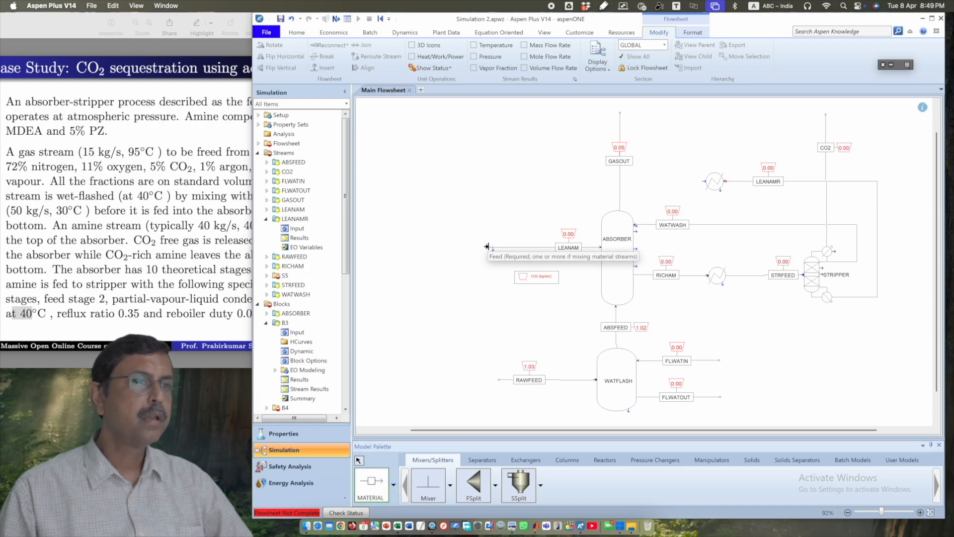
click(455, 247)
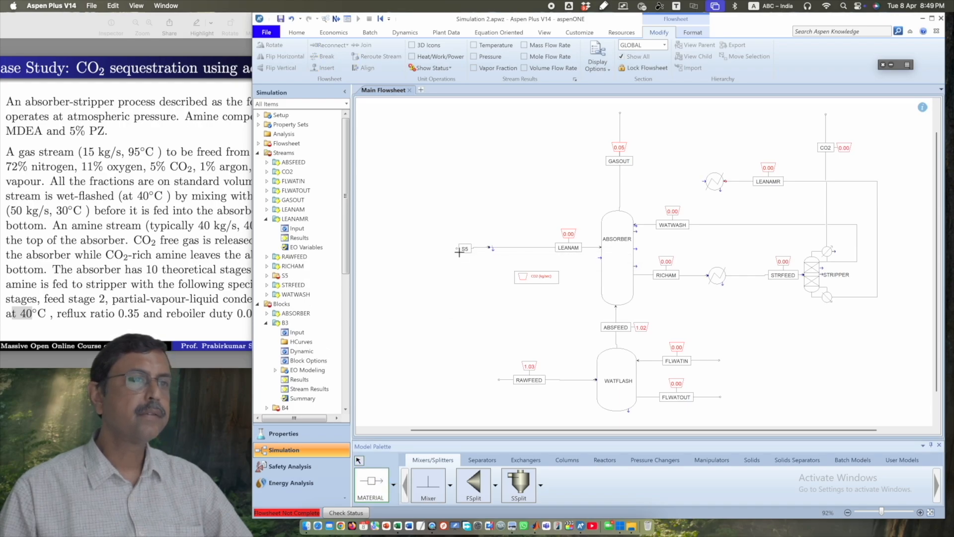
click(358, 460)
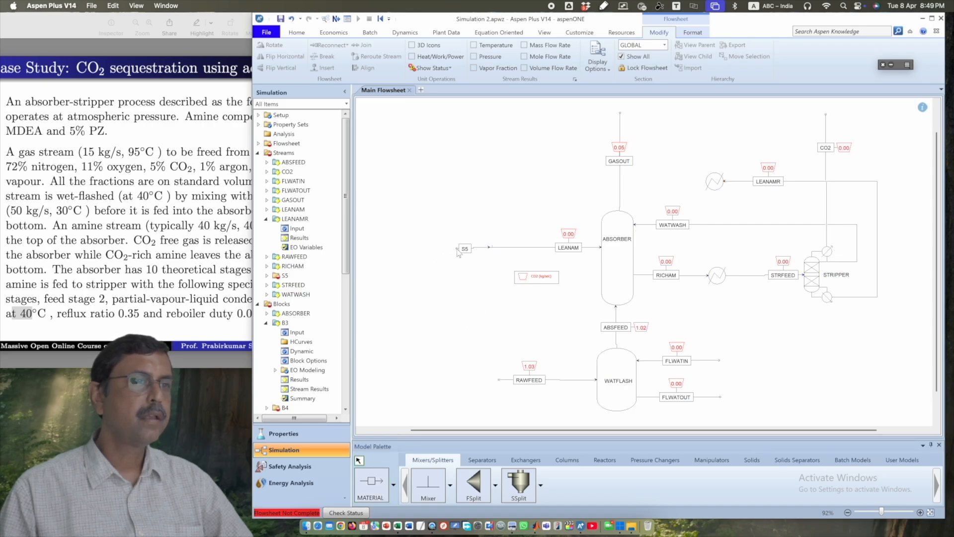
drag(458, 253, 445, 253)
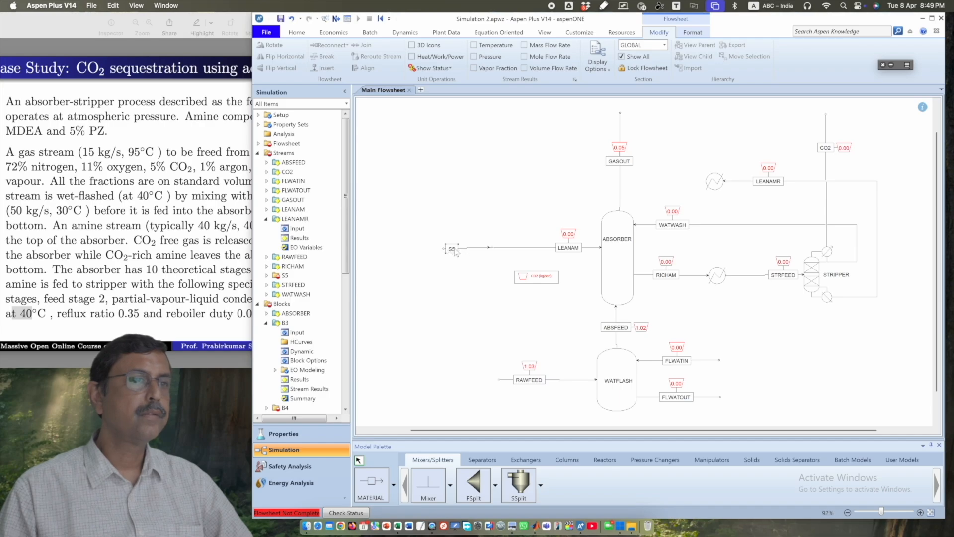
click(463, 248)
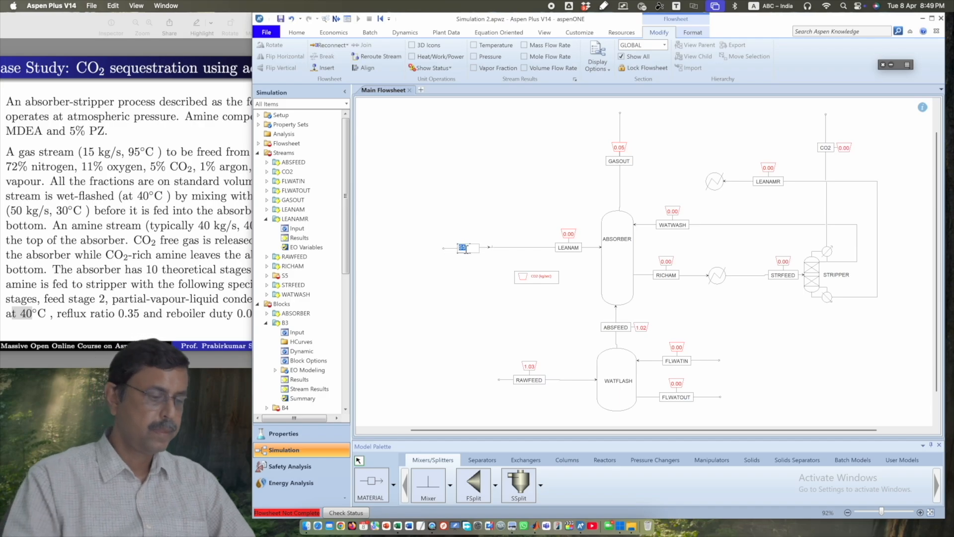
text(MAKEU)
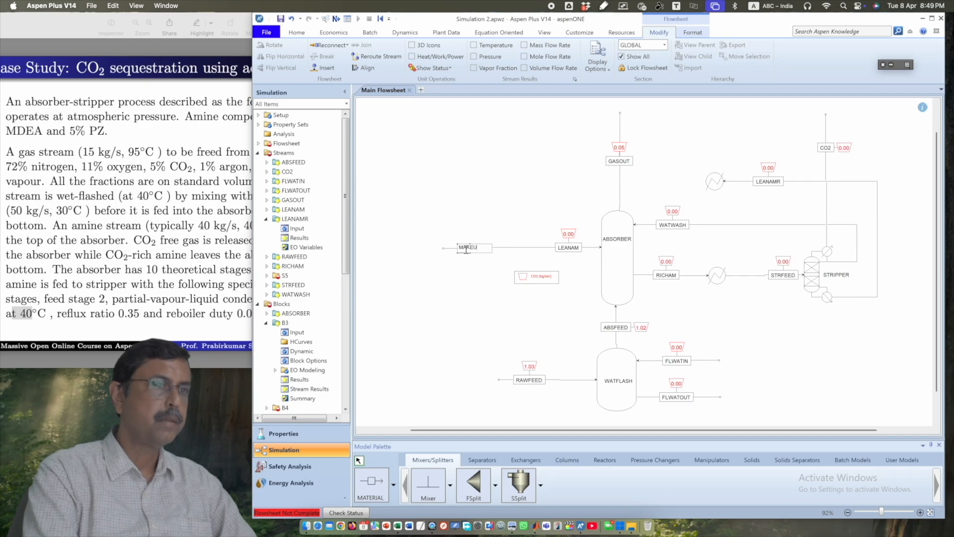
text(P)
click(479, 262)
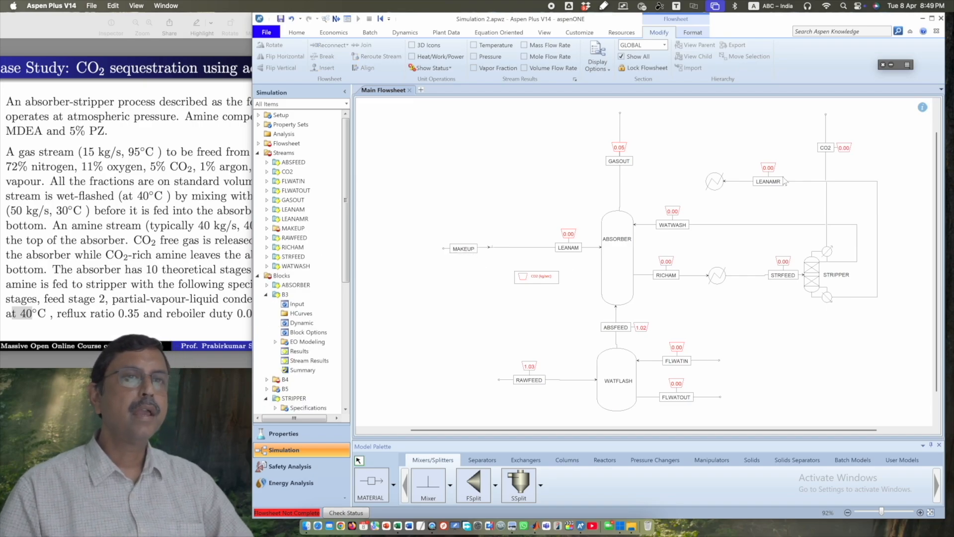
Draw a material stream from the new heater's outlet to a free end just above the mixer.
click(368, 482)
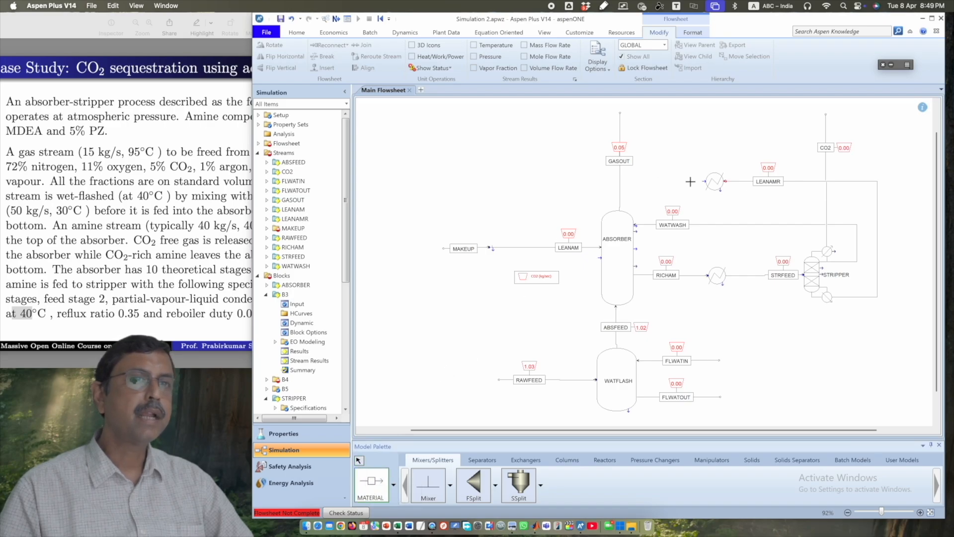
click(726, 182)
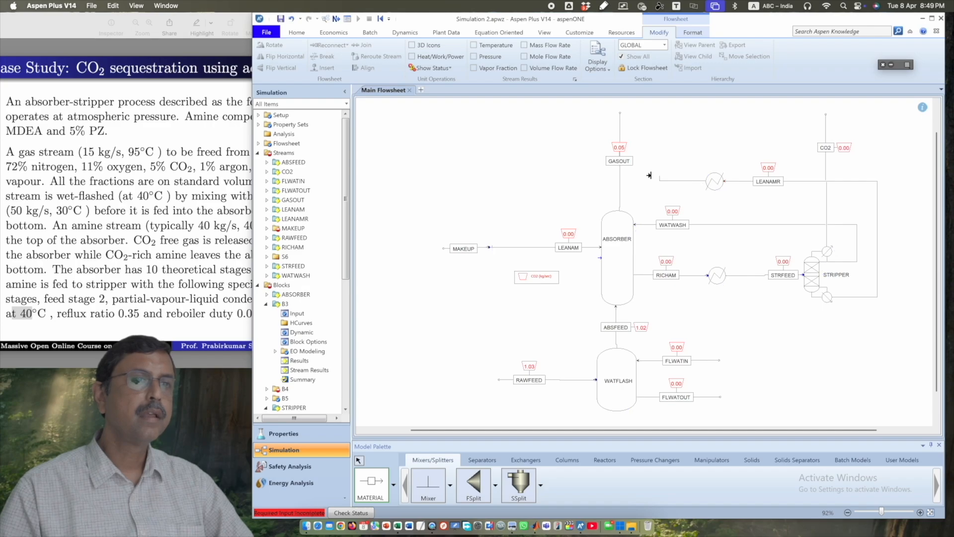
click(505, 177)
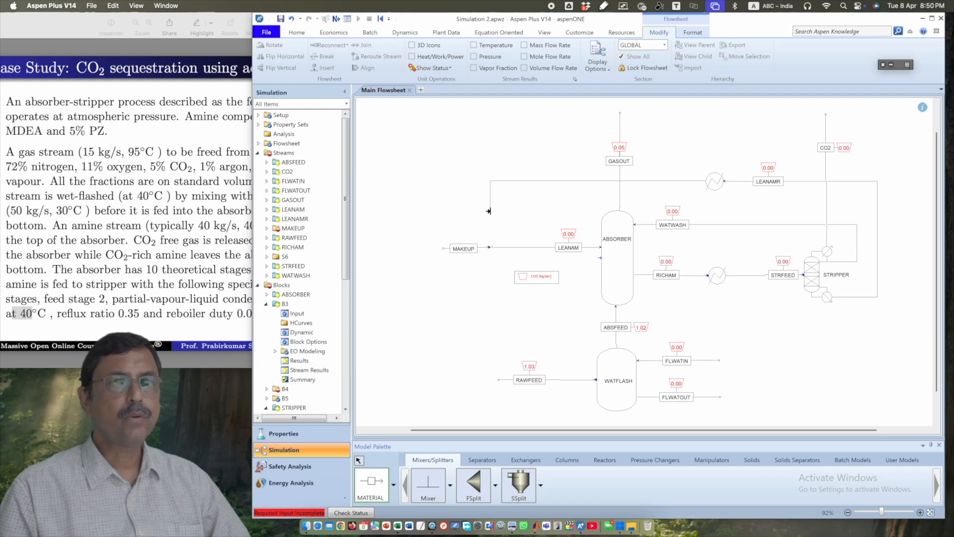
click(487, 206)
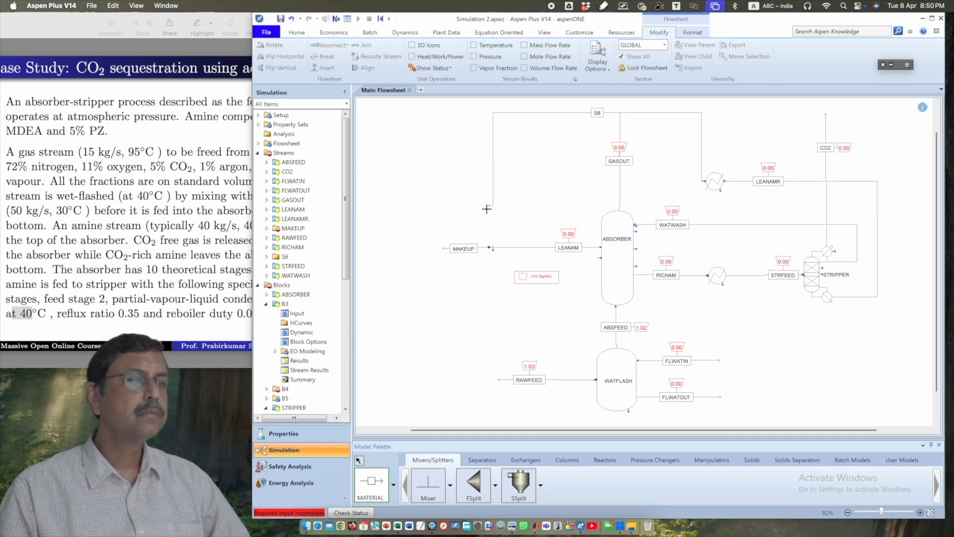
click(359, 460)
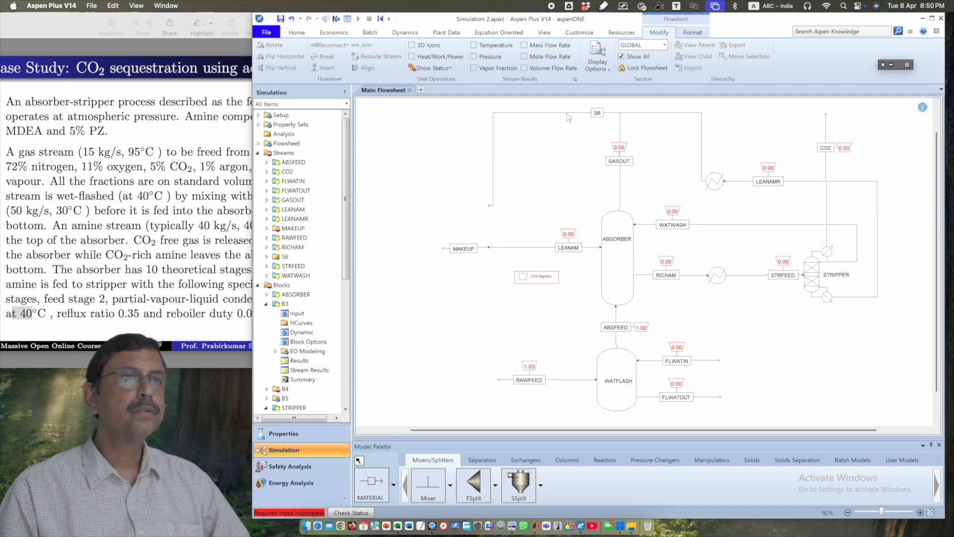
Lower the new stream's line level with the heater outlet and rename the stream RECYCLE.
drag(568, 113, 566, 181)
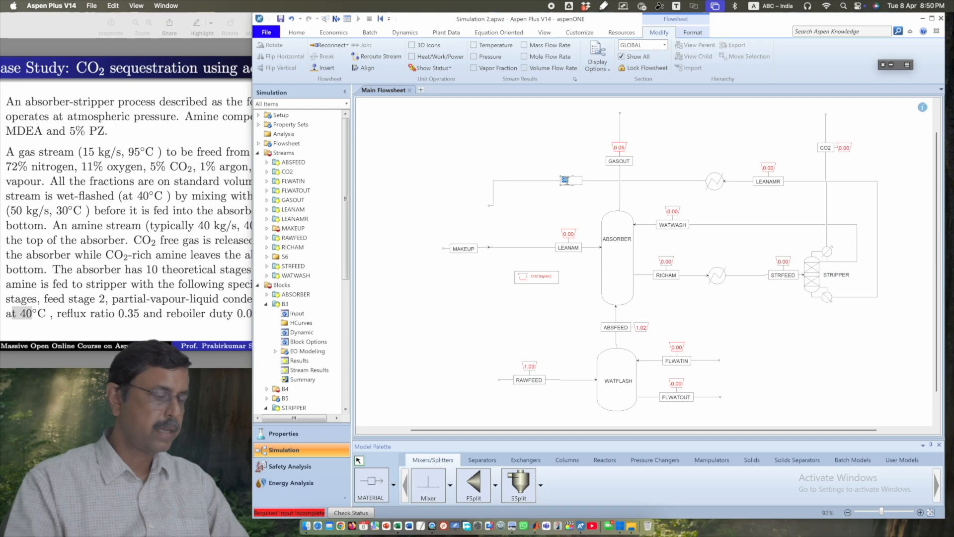
text(RECYCLE)
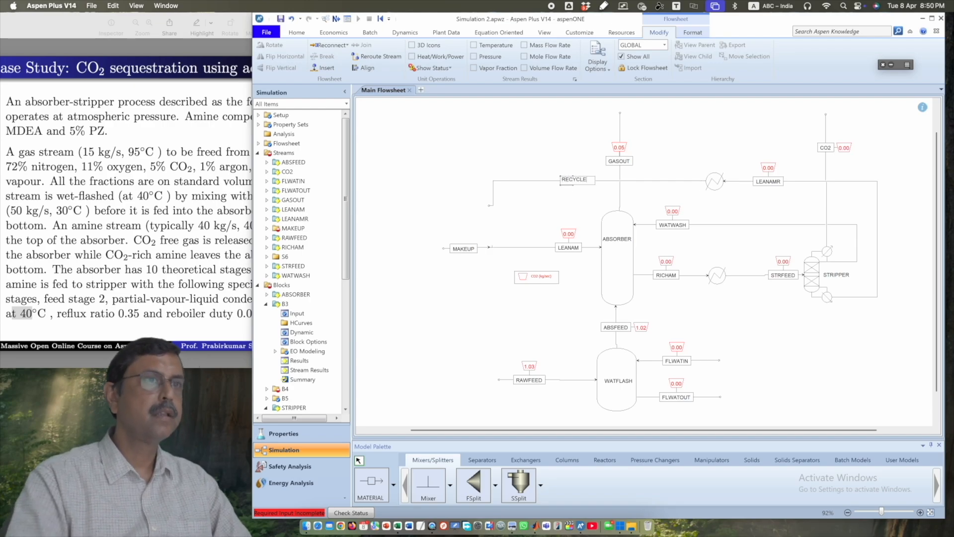
key(Return)
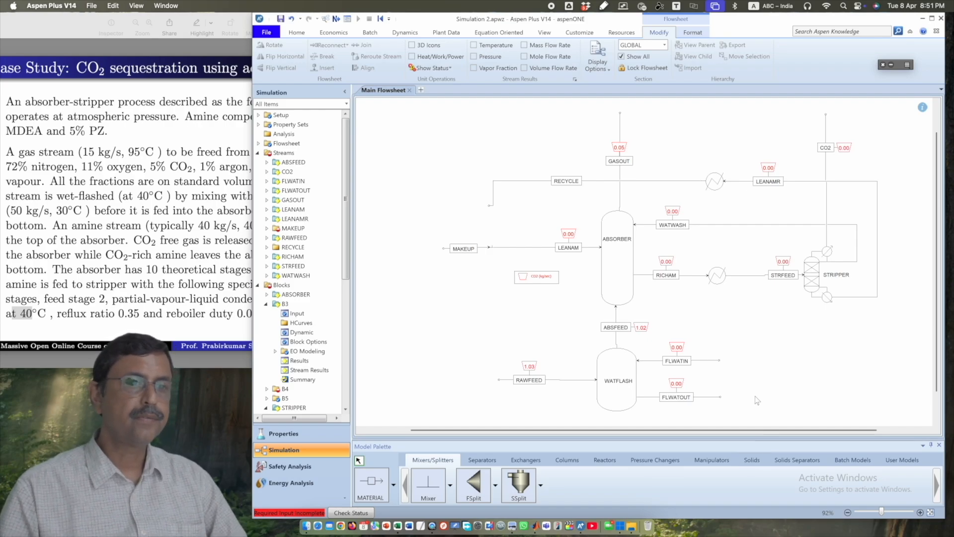
Place a Chargebal block at the open end of RECYCLE, just above the mixer.
click(712, 459)
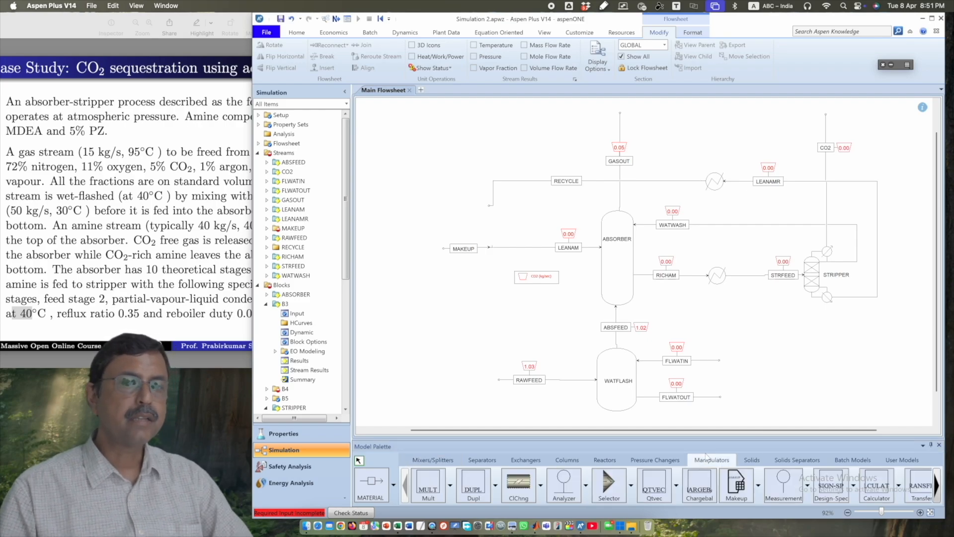
click(698, 488)
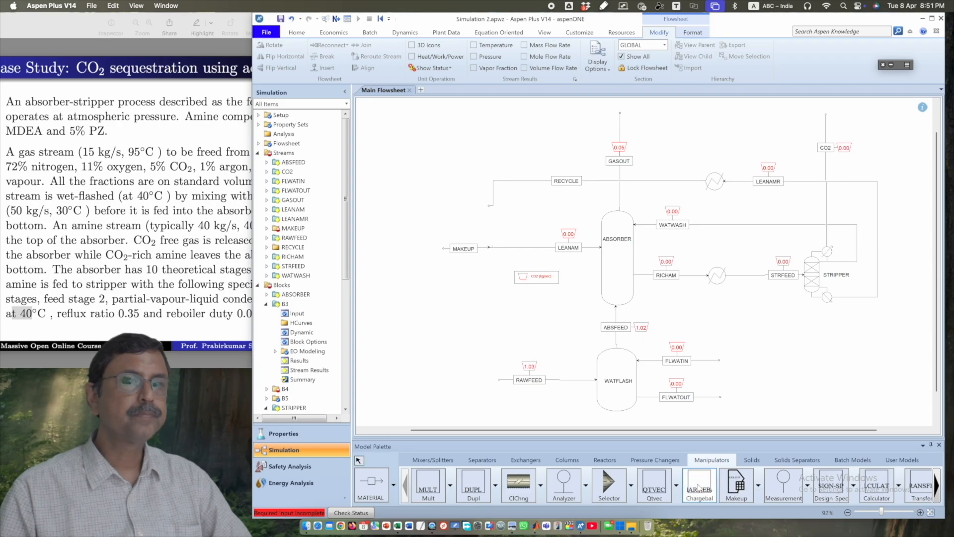
click(492, 217)
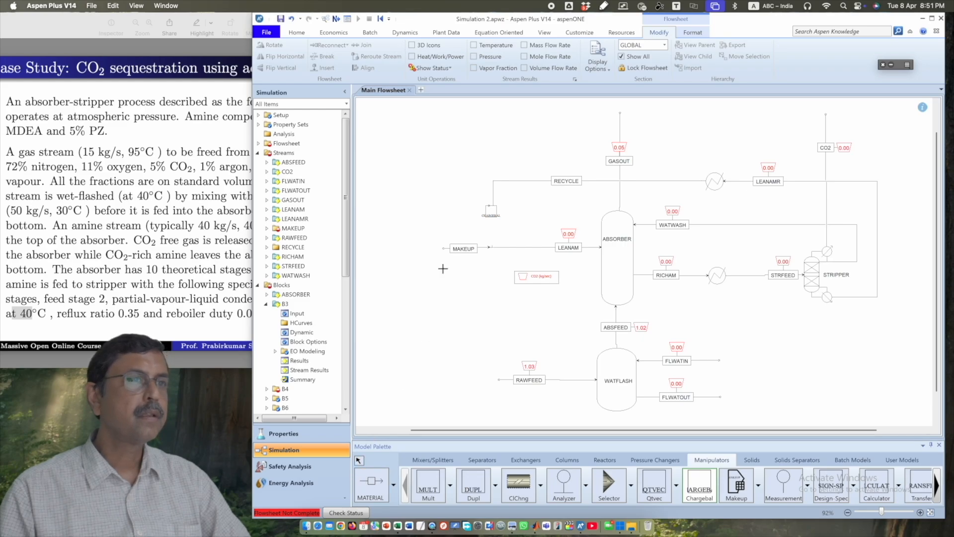
click(359, 461)
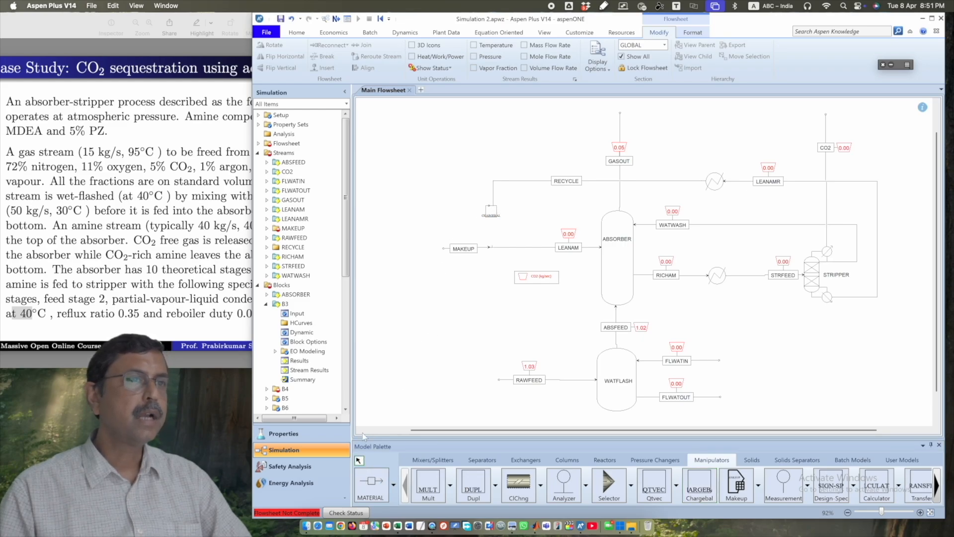
Reconnect the RECYCLE stream's destination to the feed port of the Chargebal block.
right_click(493, 190)
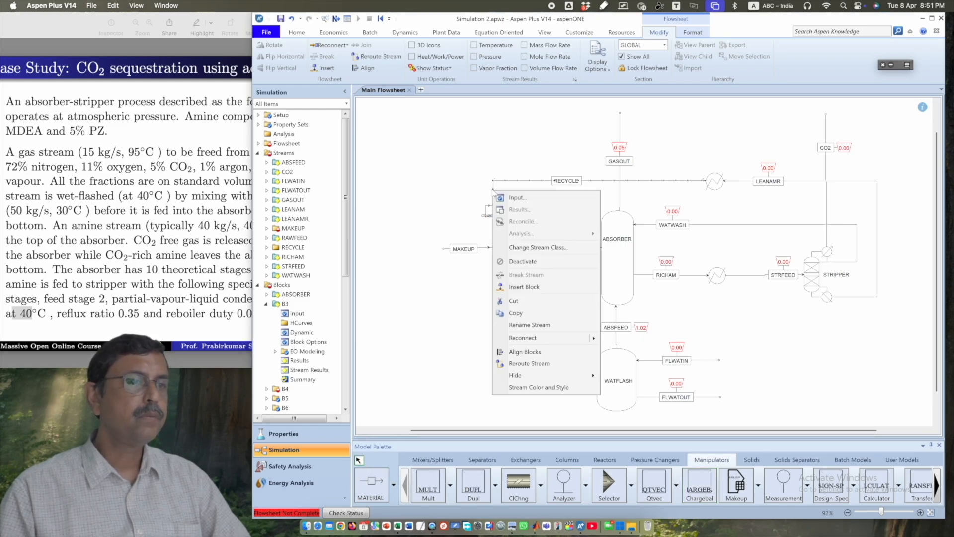
mouse_move(565, 342)
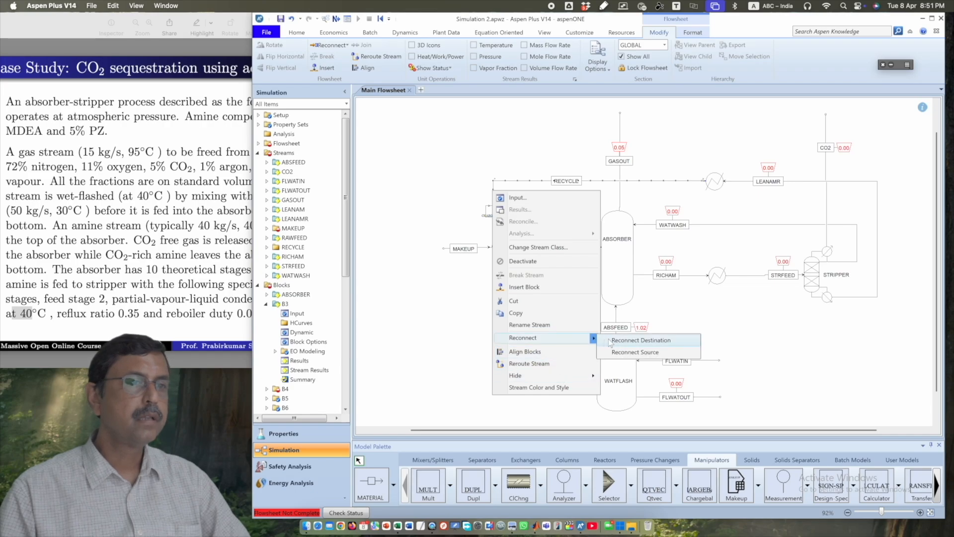
click(621, 351)
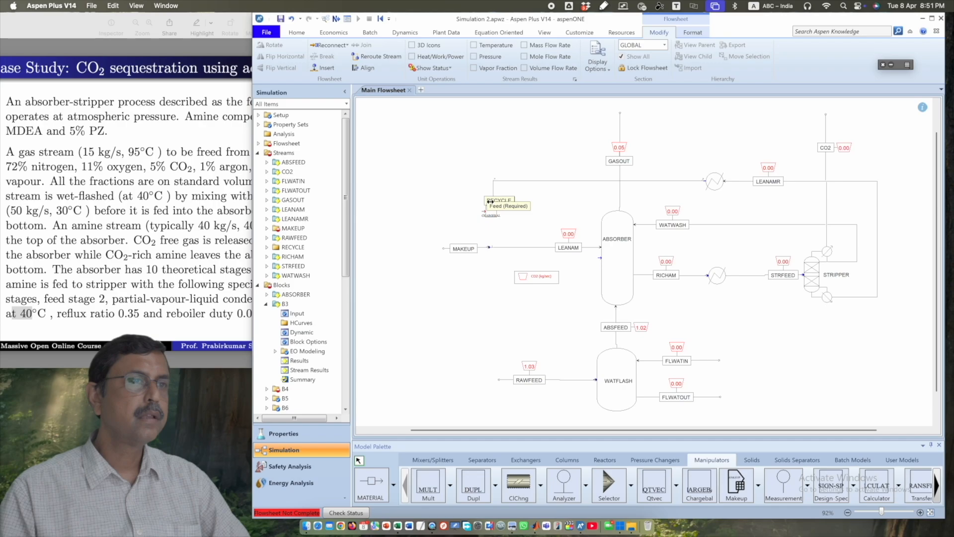
click(492, 200)
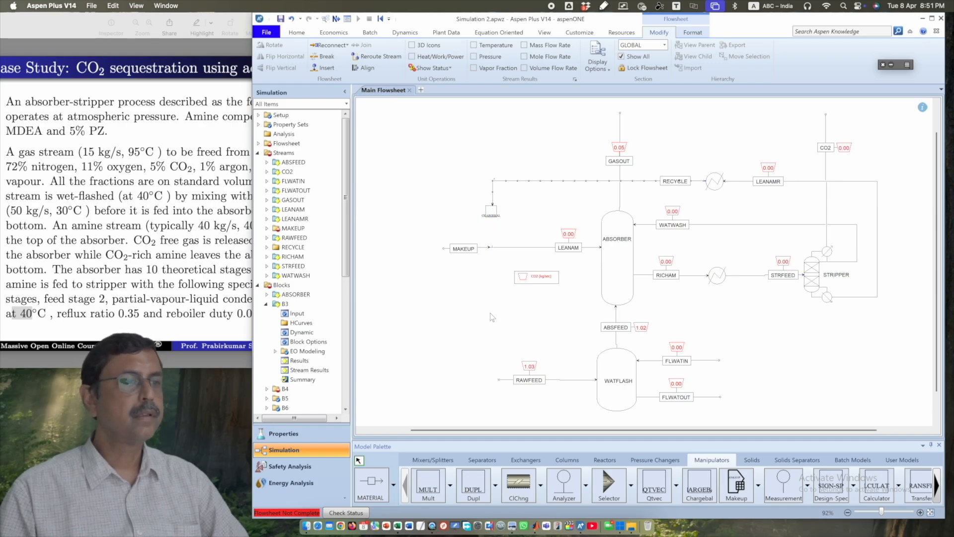
Draw a material stream from the Chargebal block's outlet down to the mixer inlet.
click(376, 482)
click(499, 211)
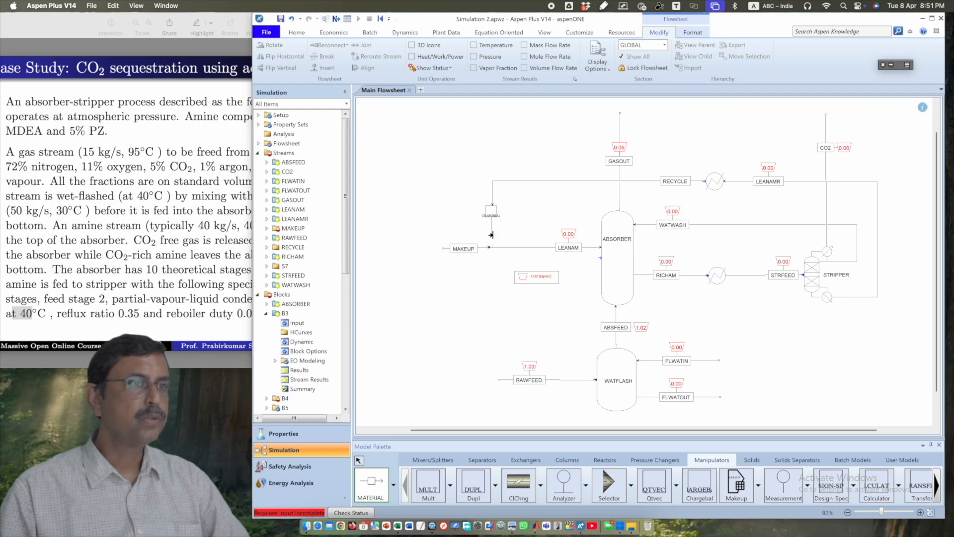
click(492, 250)
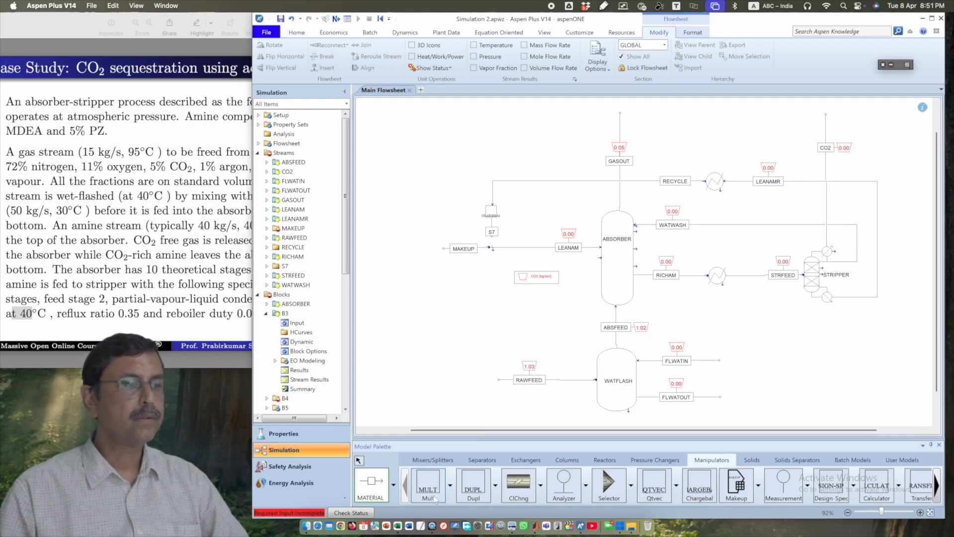
click(369, 476)
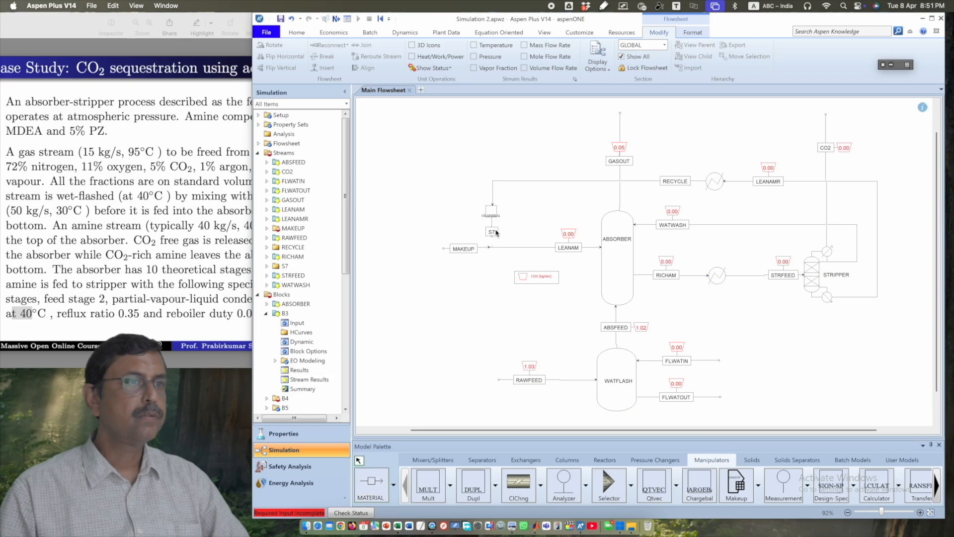
Hide the label of the stream between the Chargebal block and the mixer, and display stream temperatures on the flowsheet.
right_click(496, 232)
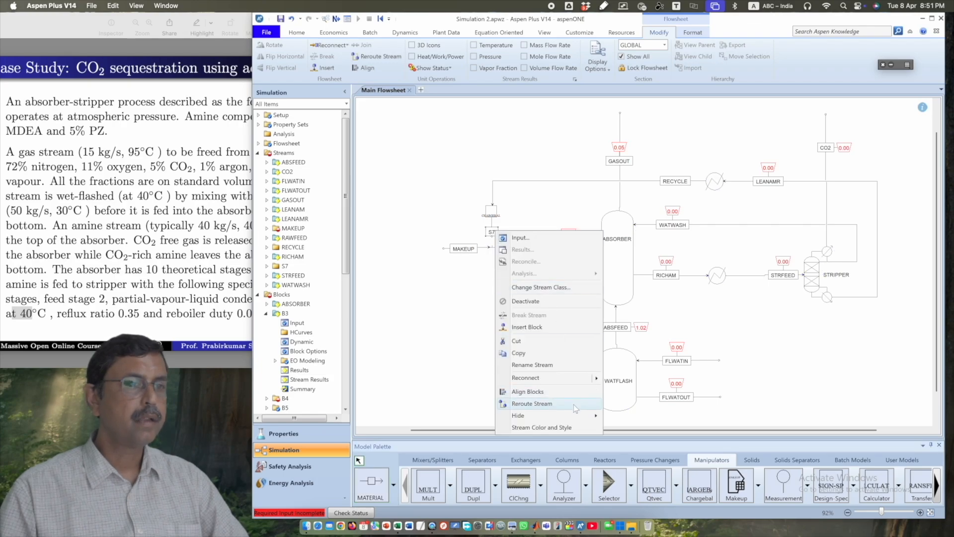
mouse_move(572, 415)
click(627, 416)
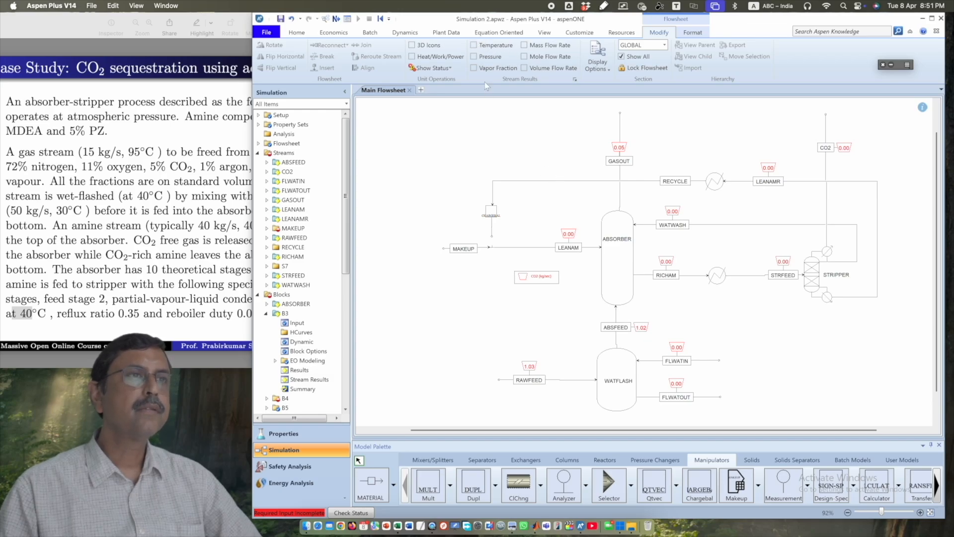
click(474, 45)
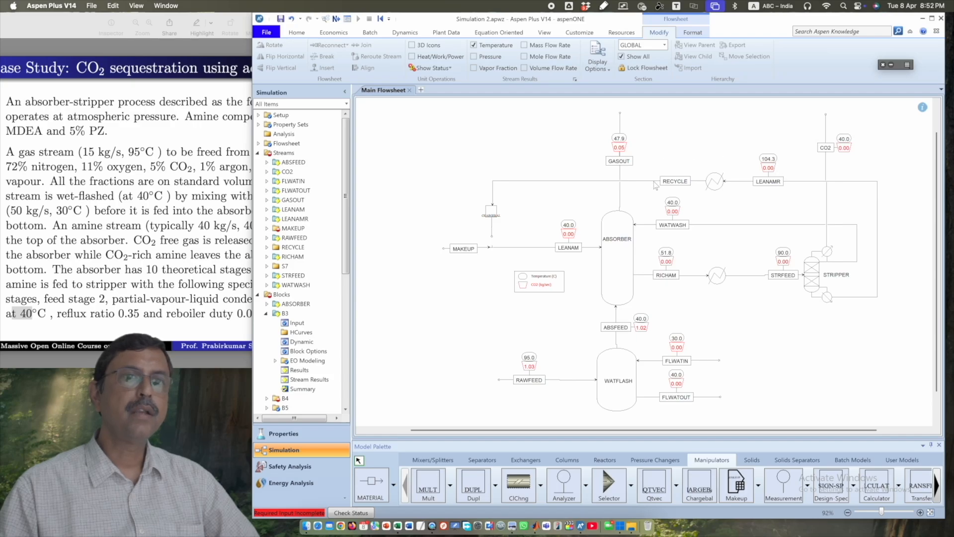
Specify the heater between LEANAMR and RECYCLE with a temperature of 40 C and a pressure of 1 atm.
double_click(716, 185)
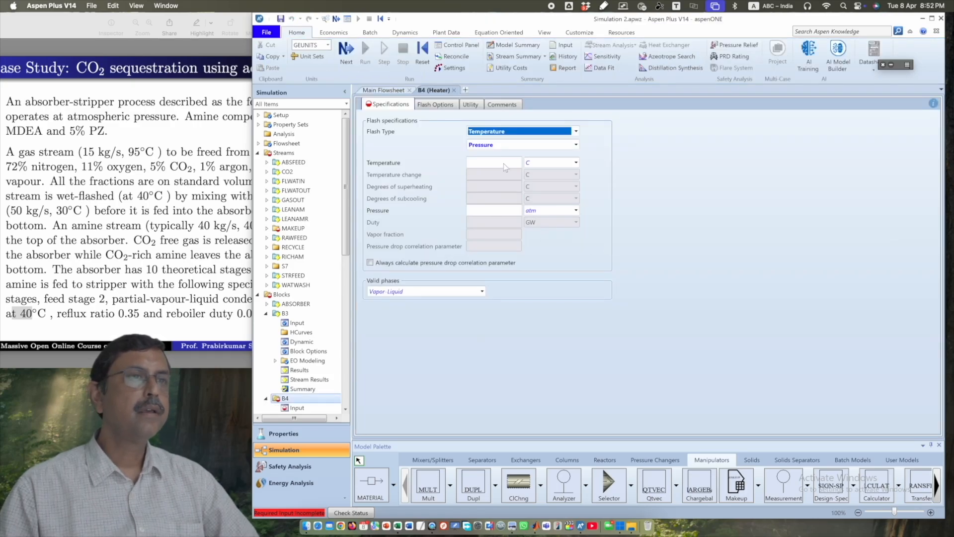
click(506, 164)
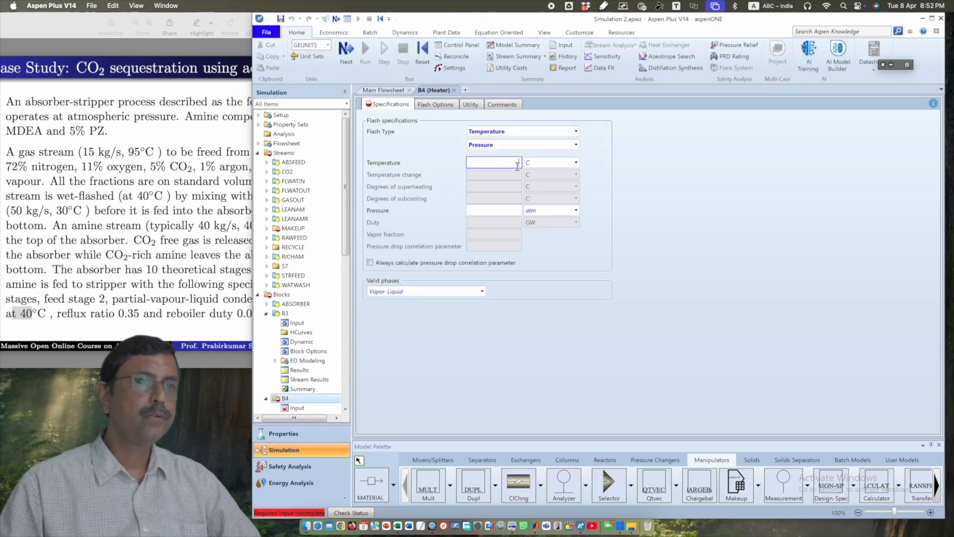
text(40)
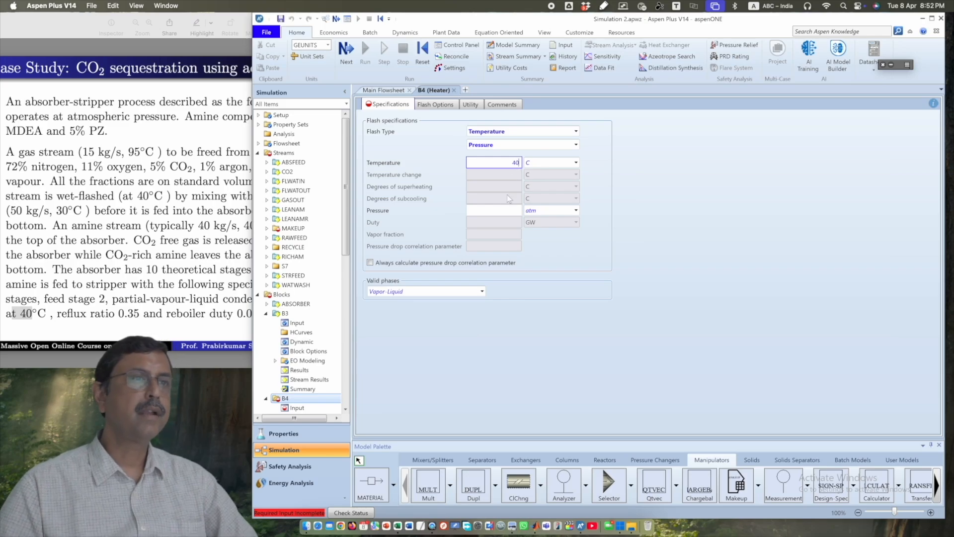
click(507, 210)
text(1)
click(628, 251)
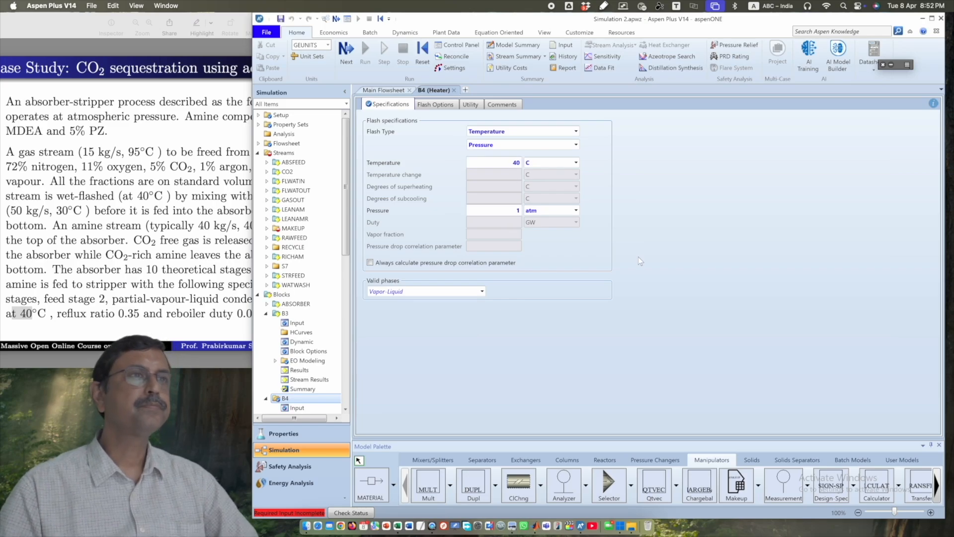
click(453, 90)
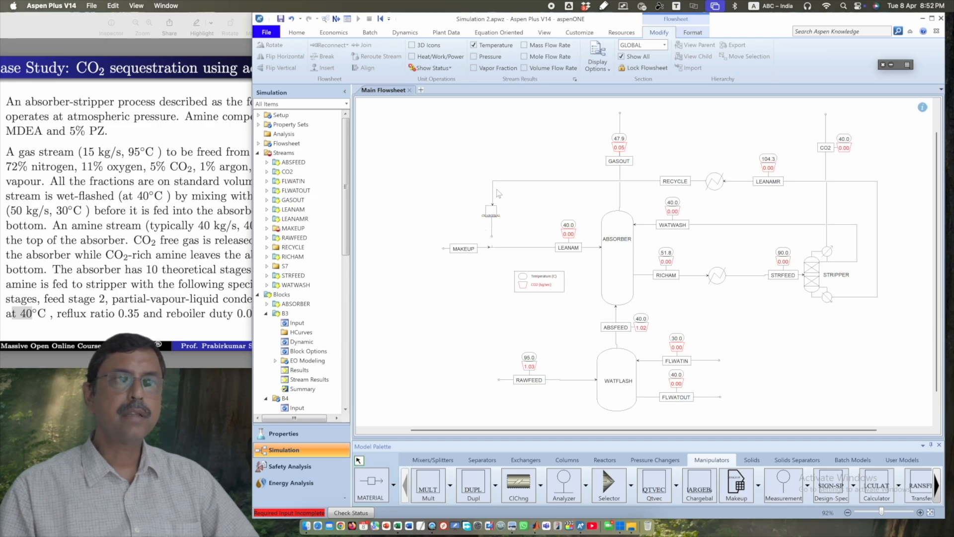
Set the MAKEUP stream to 40 C, 1 atm and a total mass flow rate of 40 kg/sec.
right_click(463, 249)
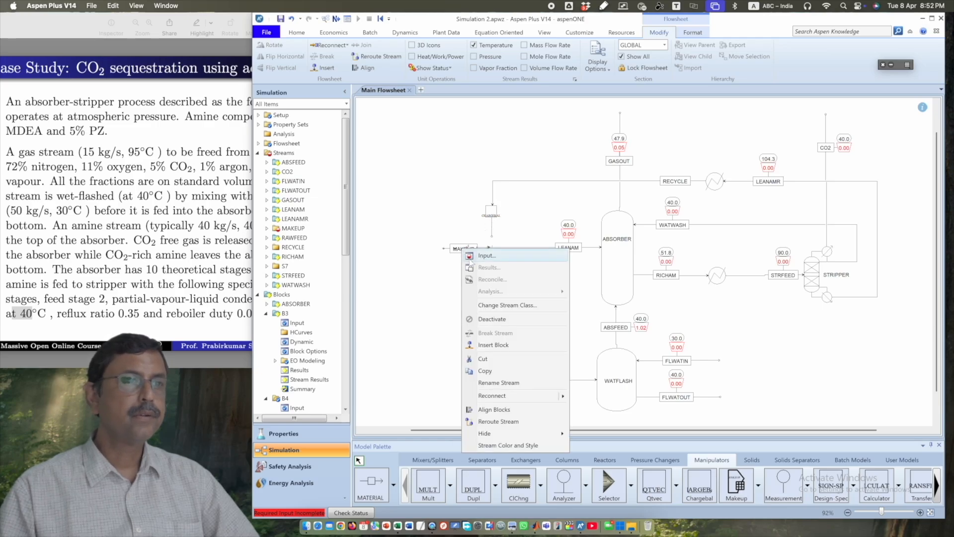
click(472, 256)
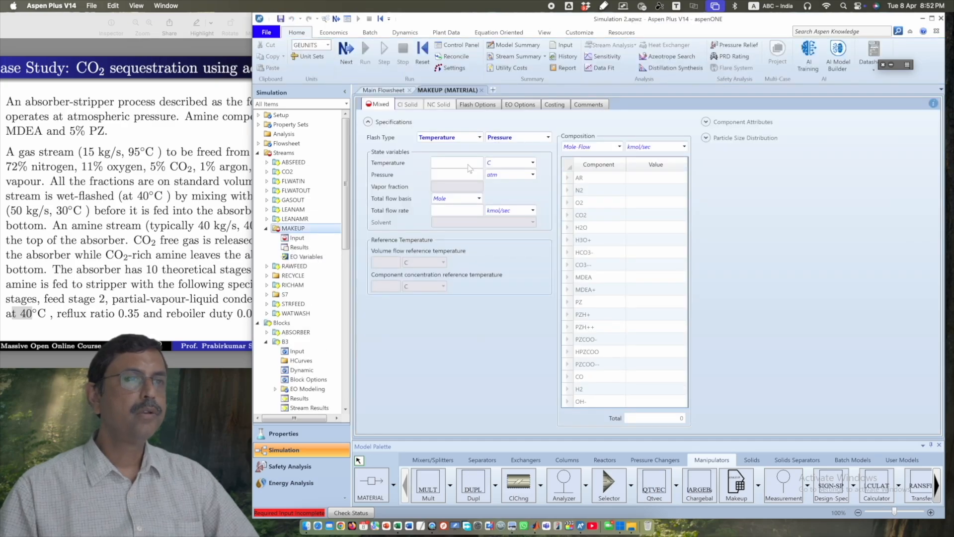
text(40)
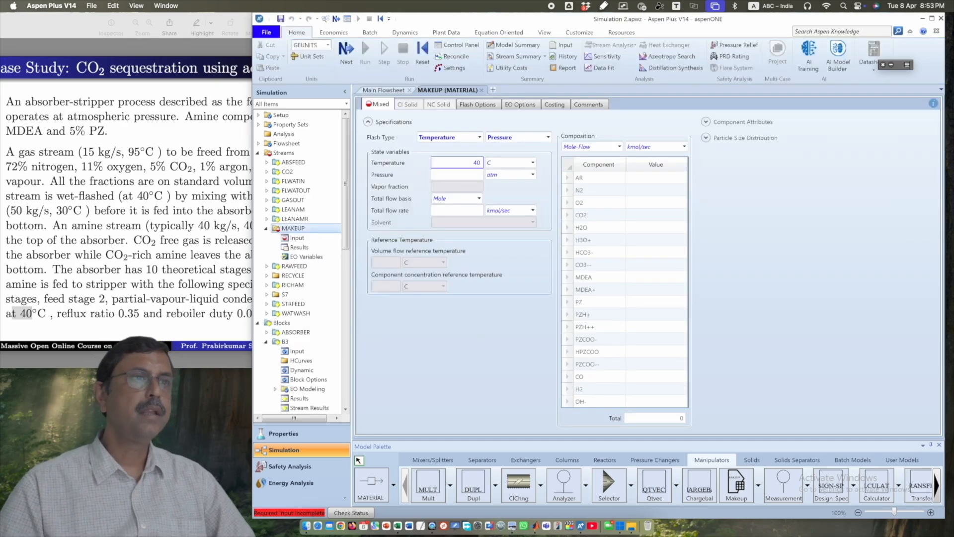
click(467, 175)
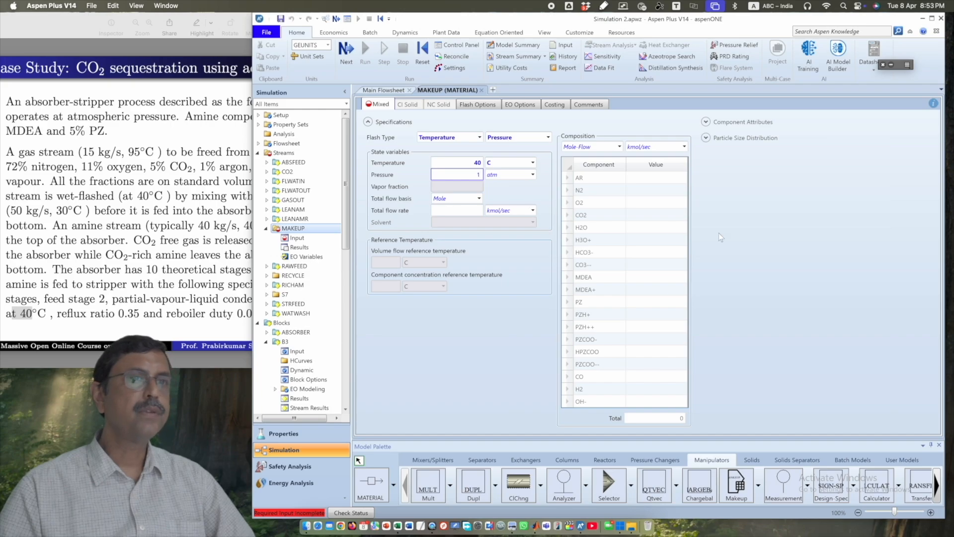
text(1)
click(479, 199)
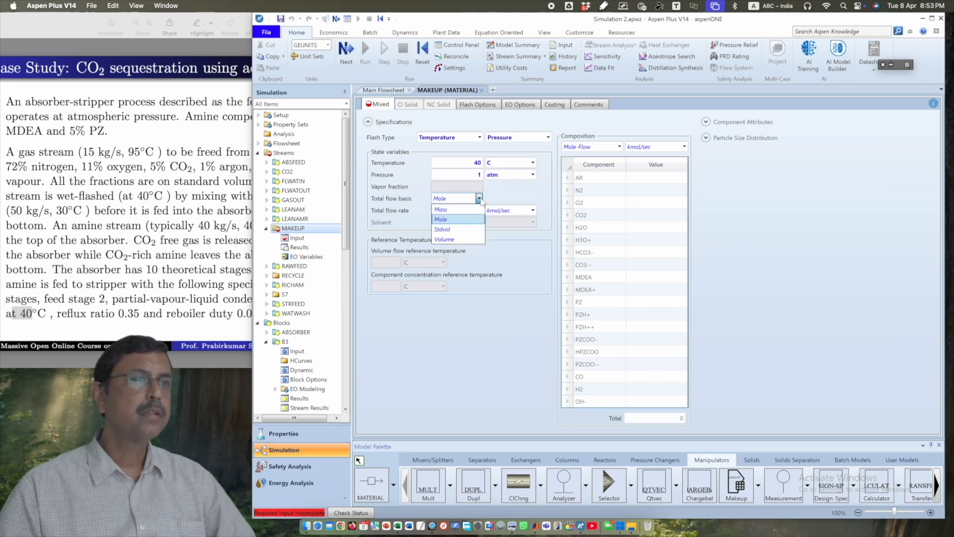
click(440, 209)
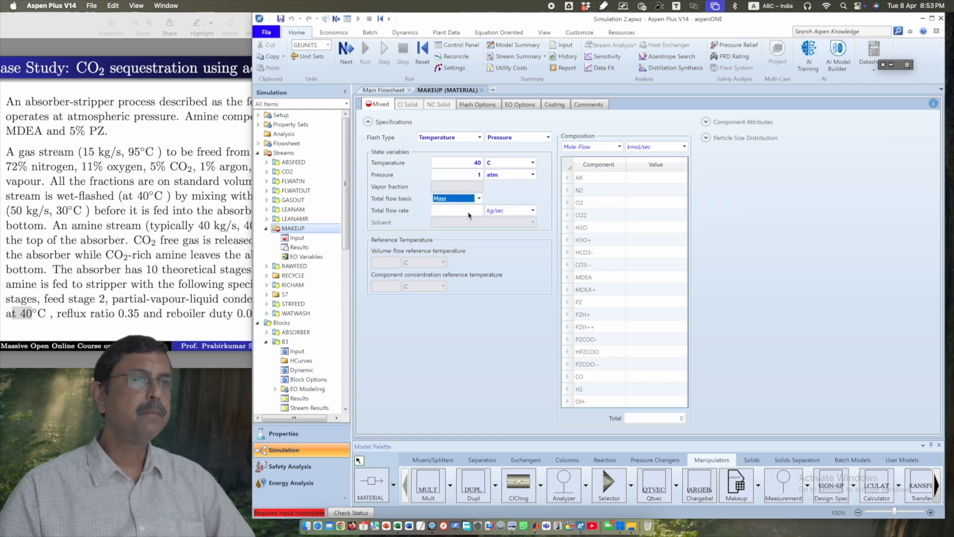
click(469, 213)
text(40)
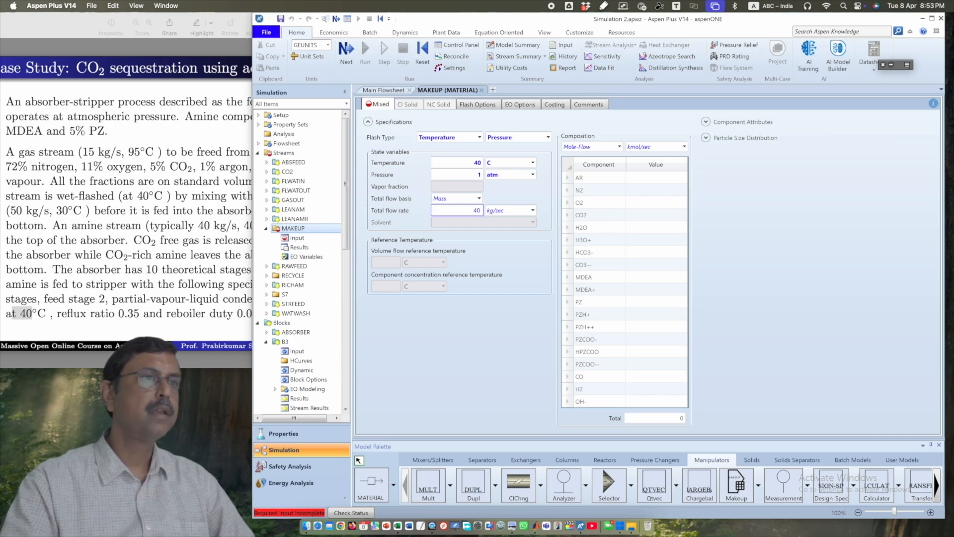
click(716, 228)
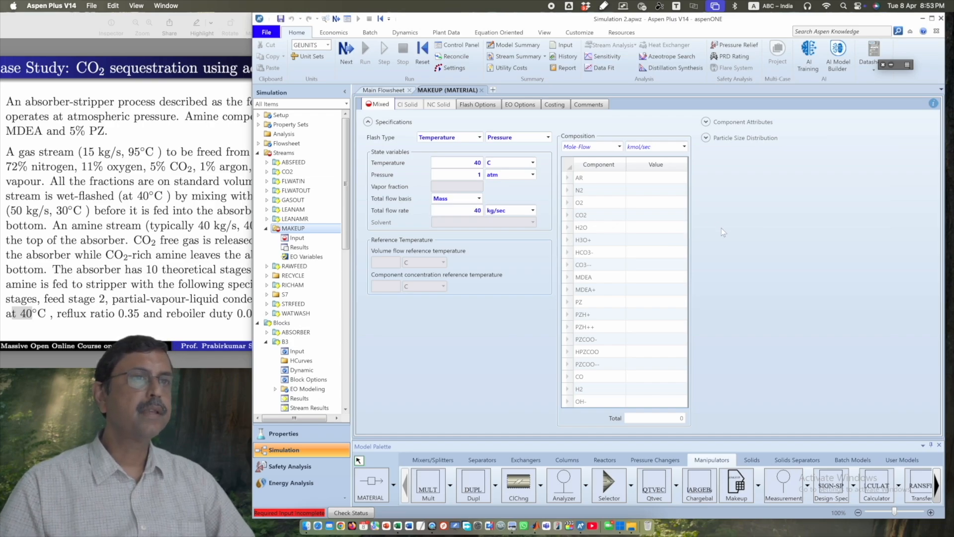
Define the MAKEUP composition by mass fraction as MDEA 0.45, PZ 0.05 and H2O 0.5, and close the stream form.
right_click(619, 147)
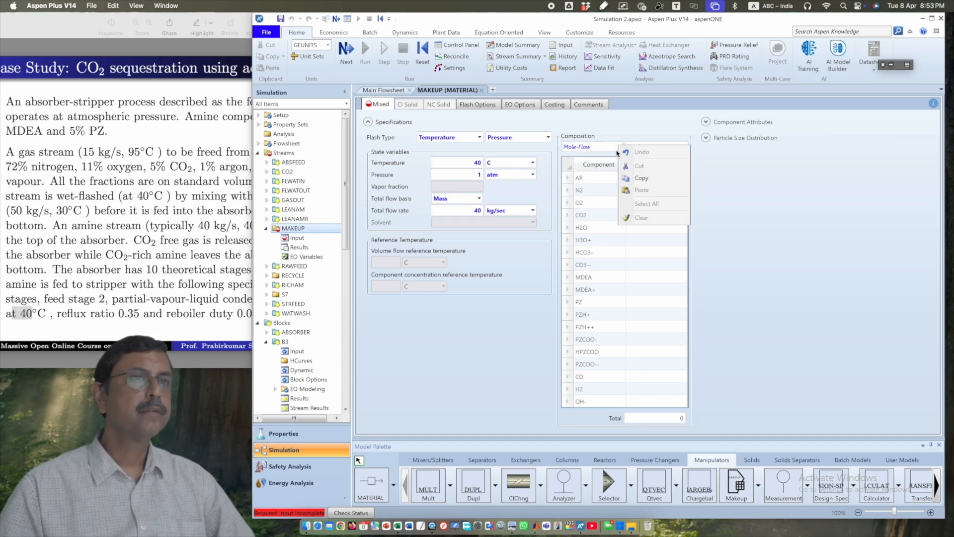
click(623, 133)
click(619, 147)
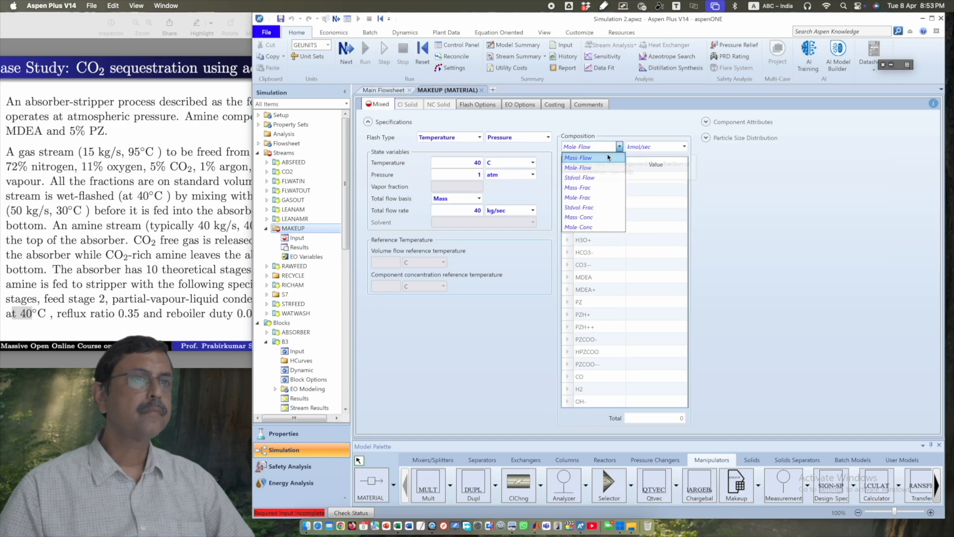
click(597, 189)
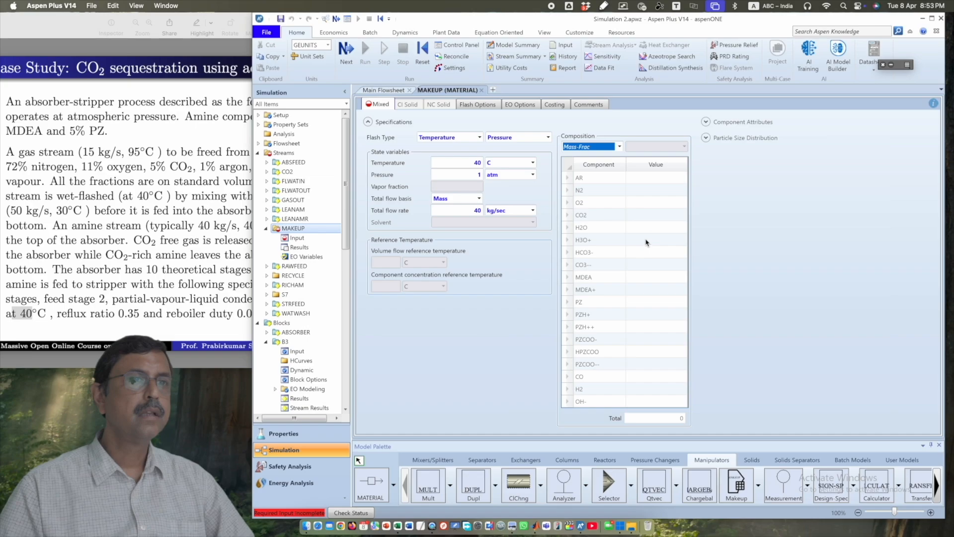
click(649, 281)
text(0.45)
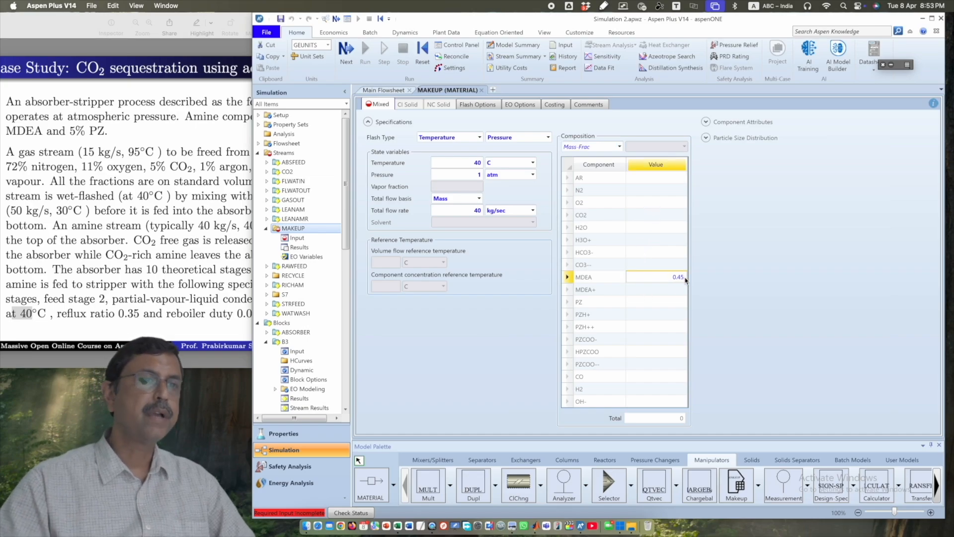
click(667, 302)
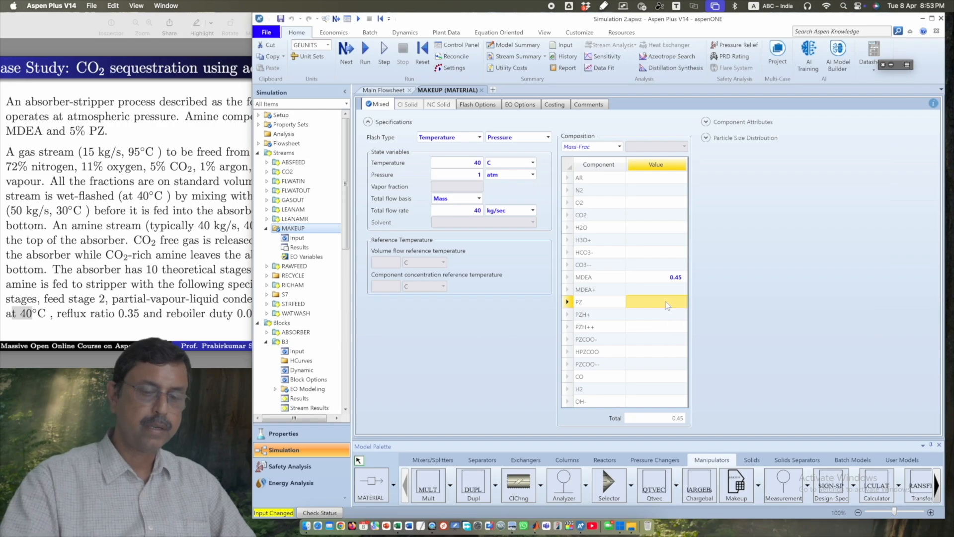
text(0.05)
key(Return)
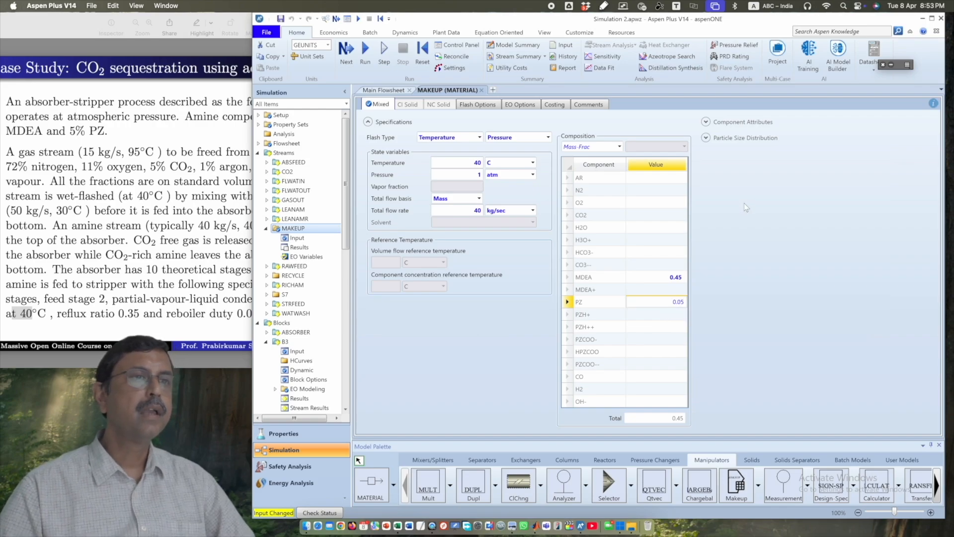
click(666, 231)
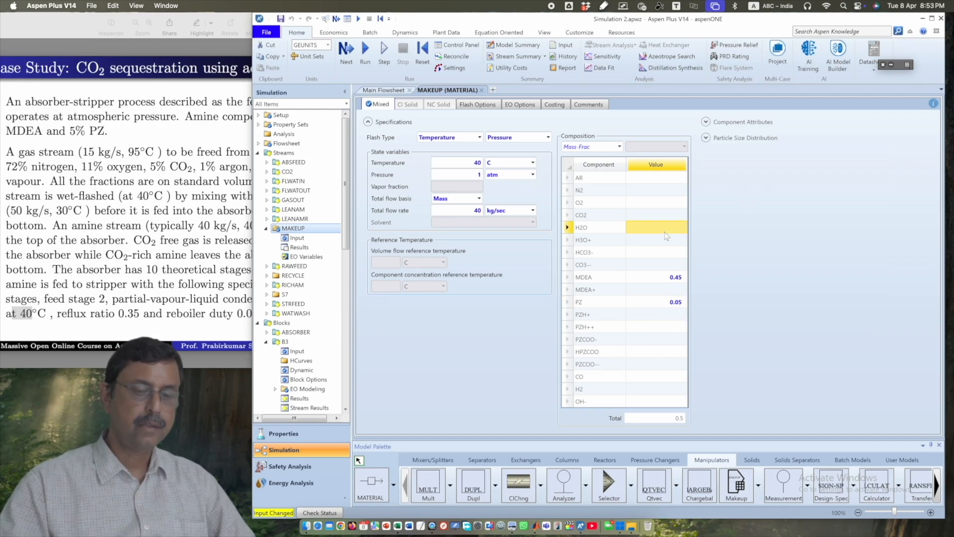
text(0.5)
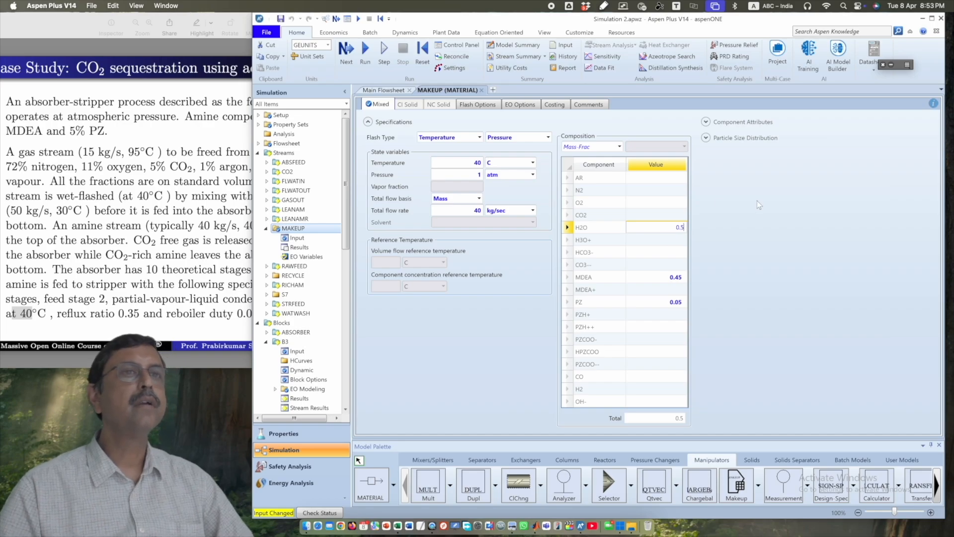
key(Return)
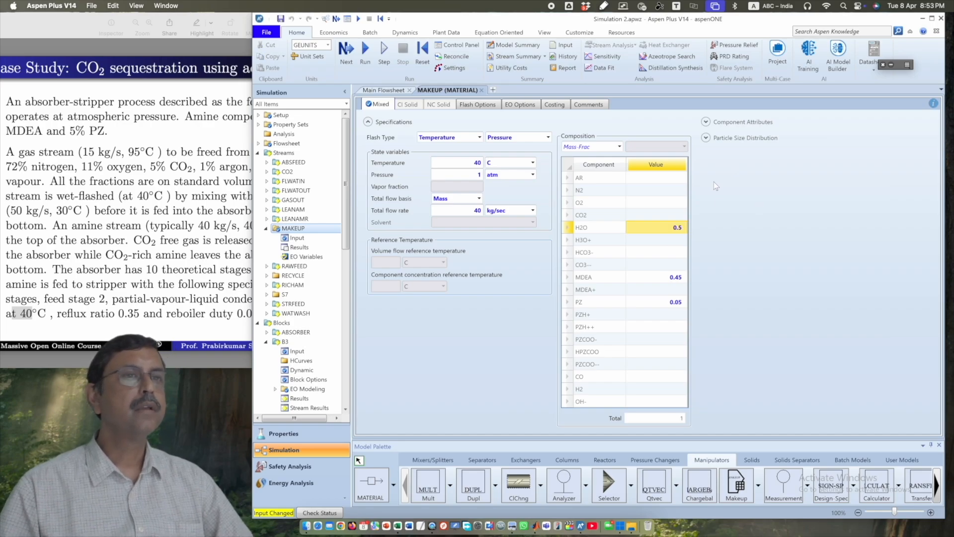
click(482, 90)
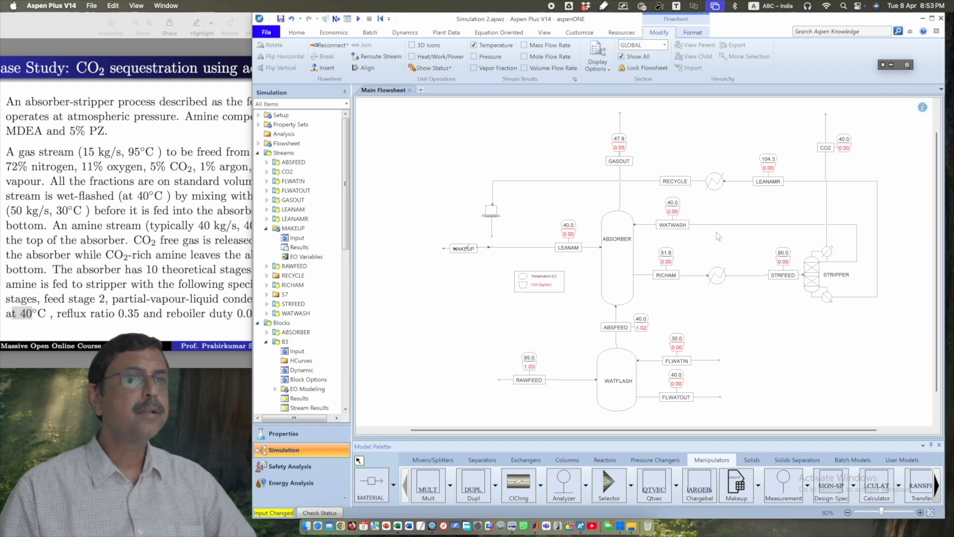
Run the simulation with the cooled recycle and makeup streams specified.
click(477, 344)
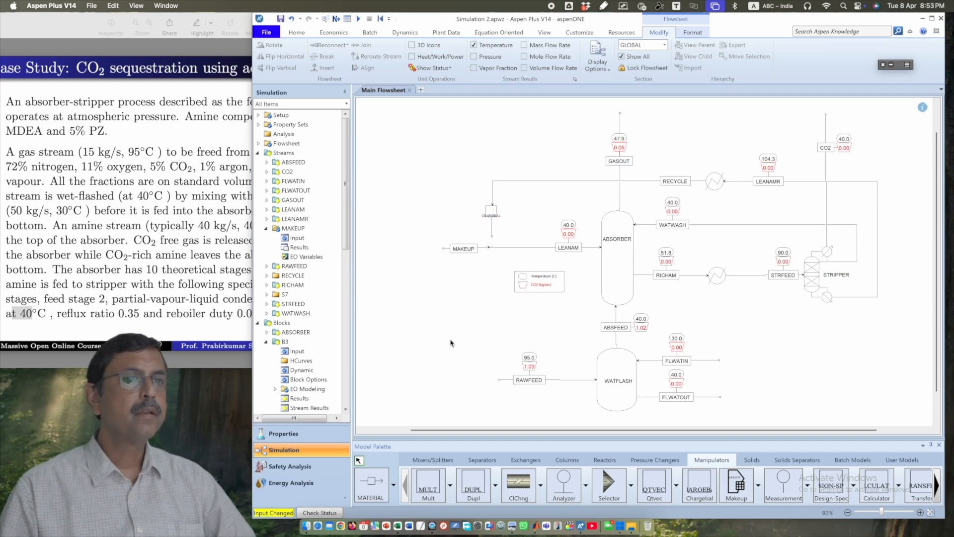
click(358, 20)
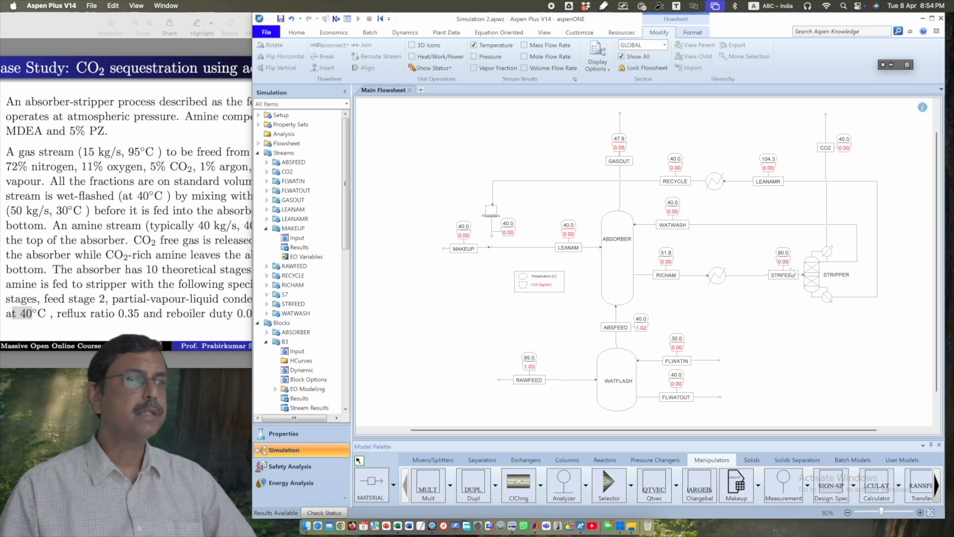
Turn to the next case study slide in Preview, return to Aspen Plus and set the STRIPPER calculation type to Rate-Based.
click(176, 303)
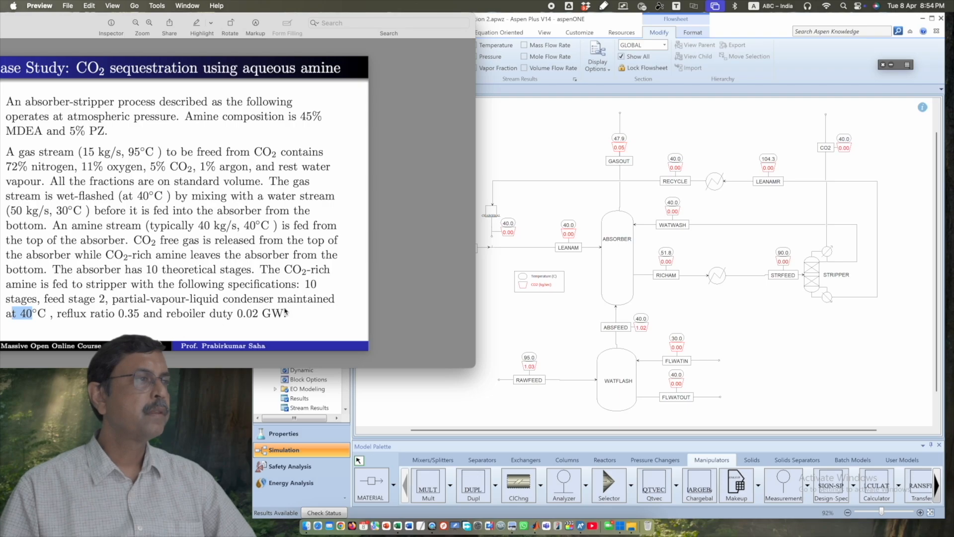
key(Down)
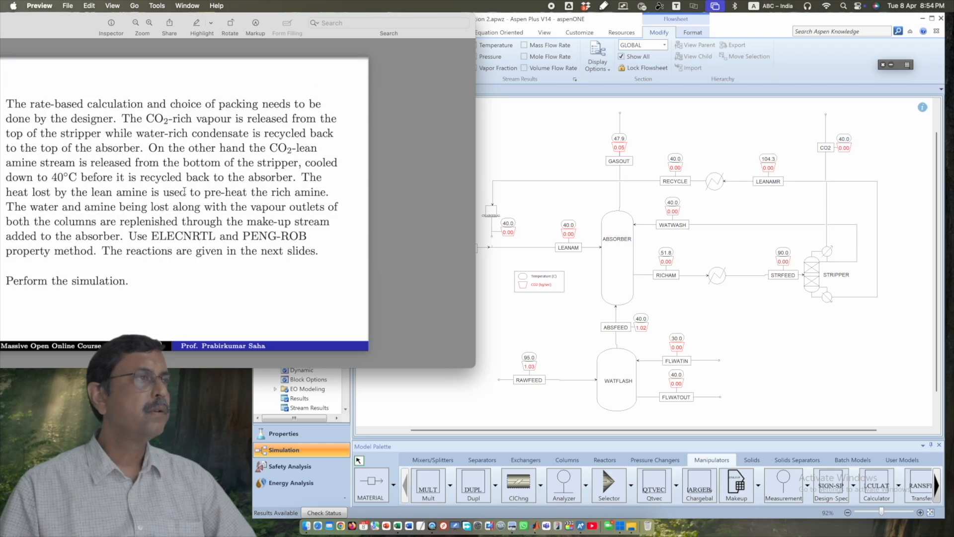
click(769, 316)
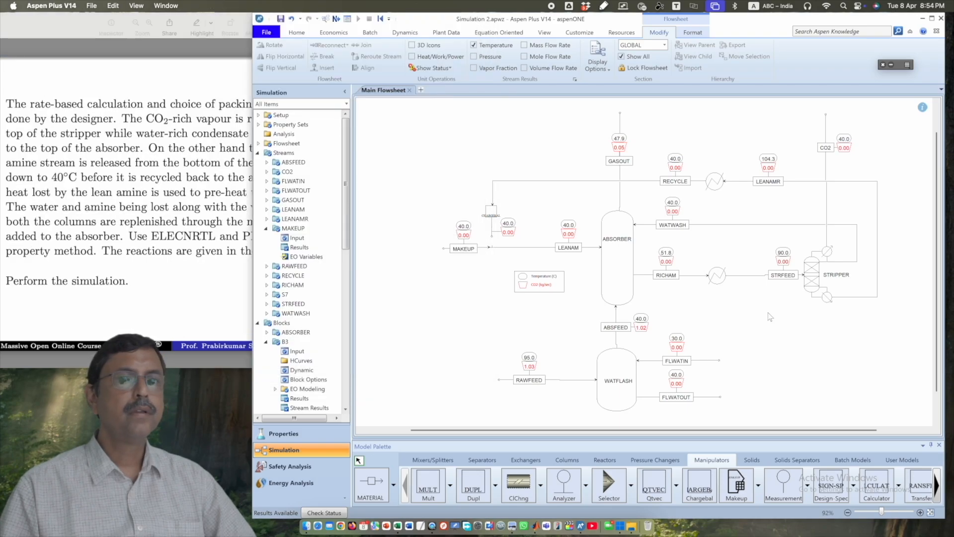
double_click(815, 282)
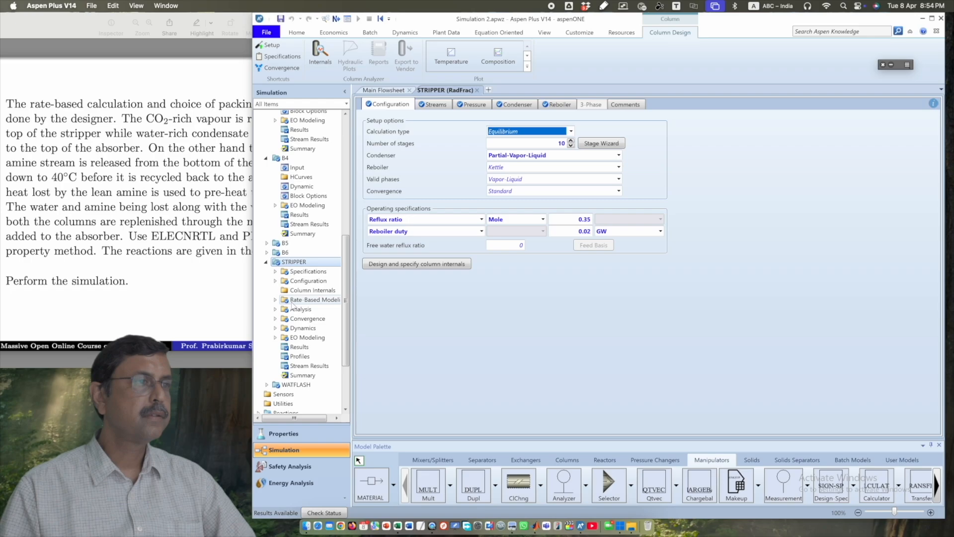
click(274, 272)
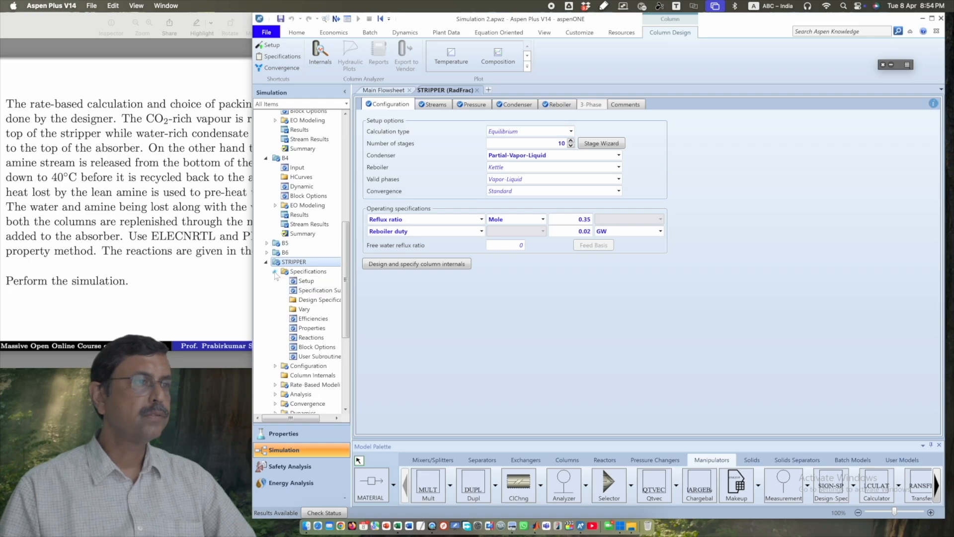
click(307, 281)
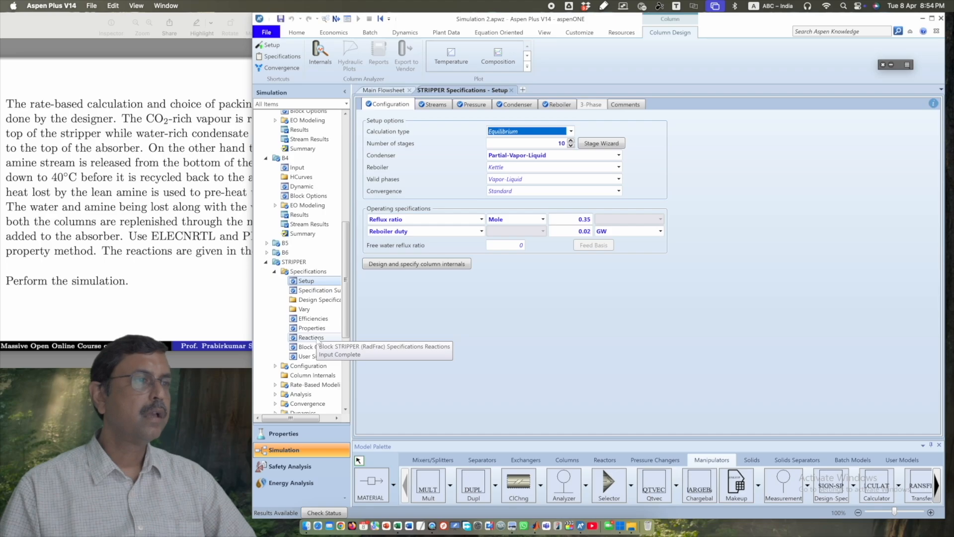
click(571, 131)
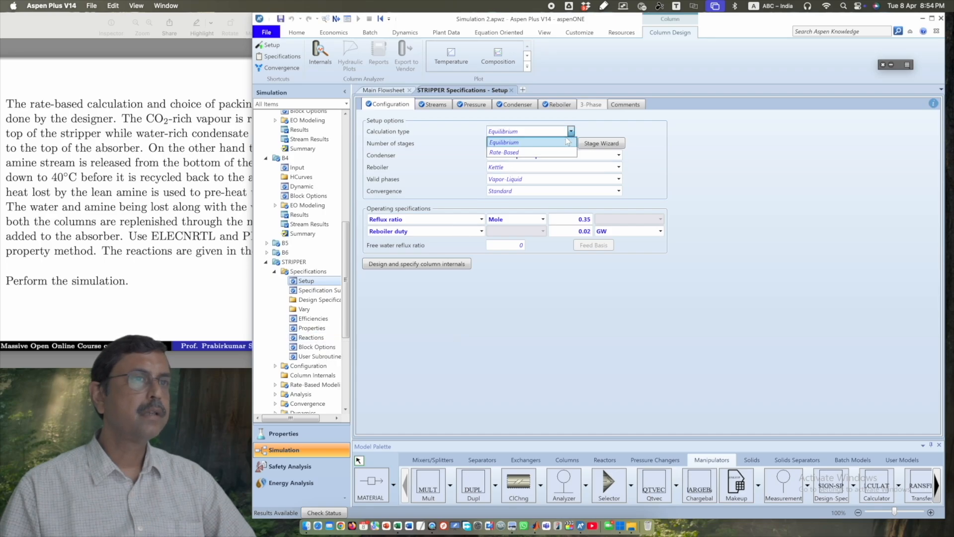
click(546, 155)
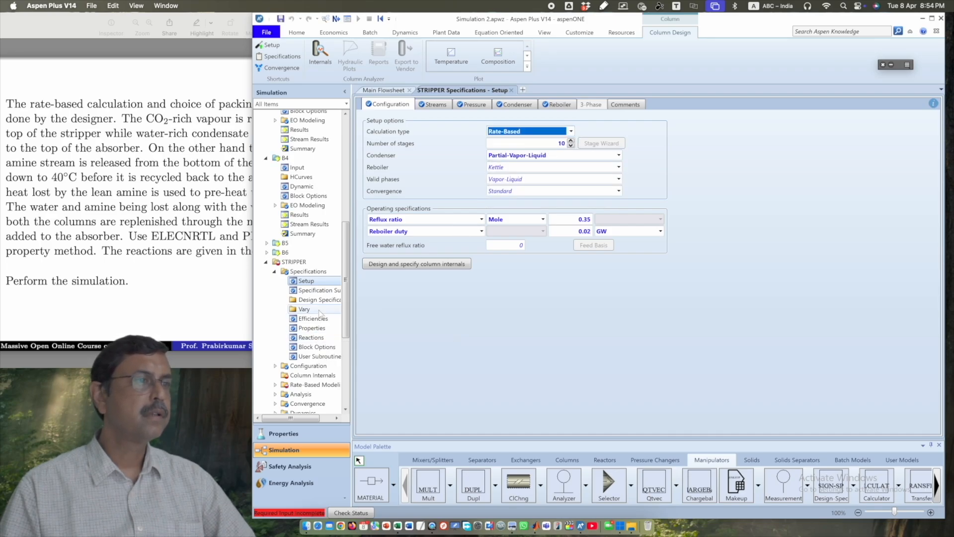
Assign reaction set R-1 to the STRIPPER from starting stage 1 to ending stage 10.
click(311, 338)
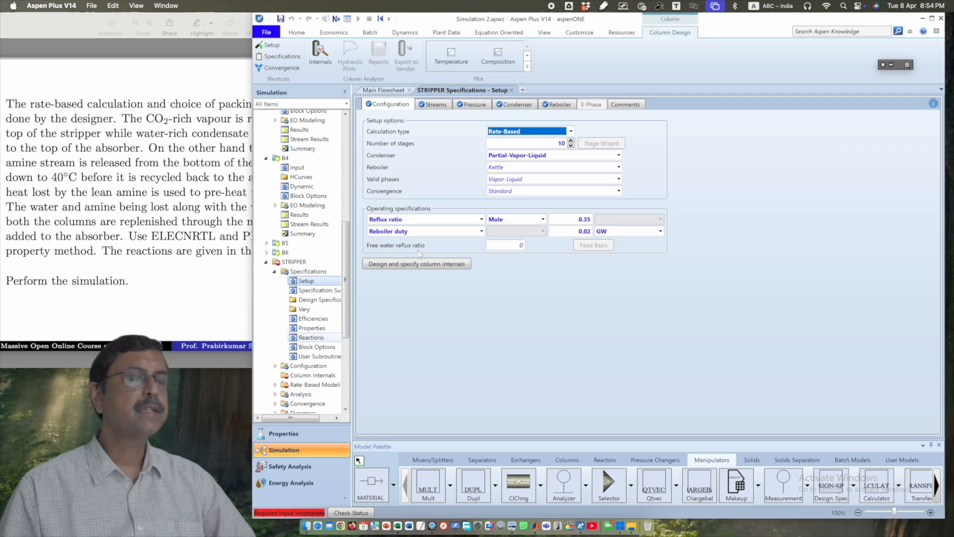
text(1)
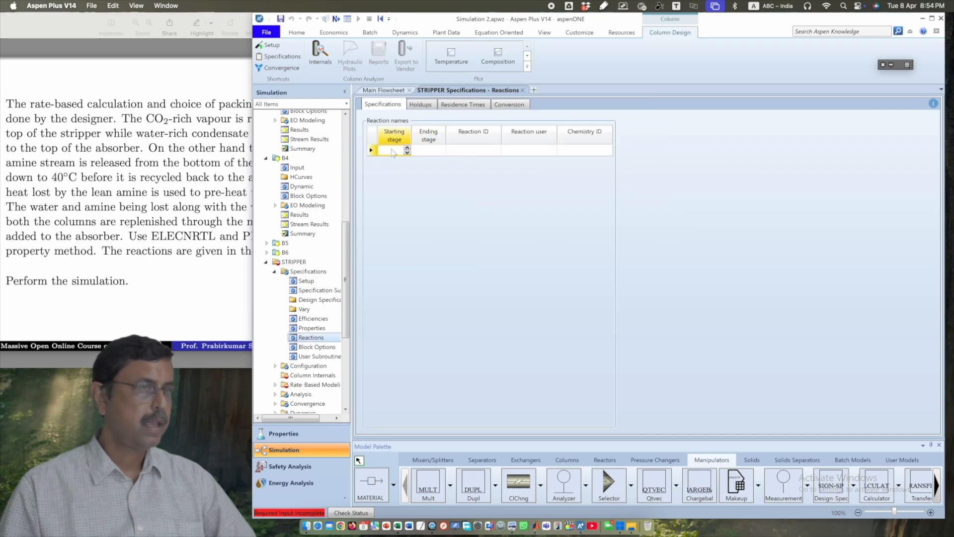
click(425, 151)
text(10)
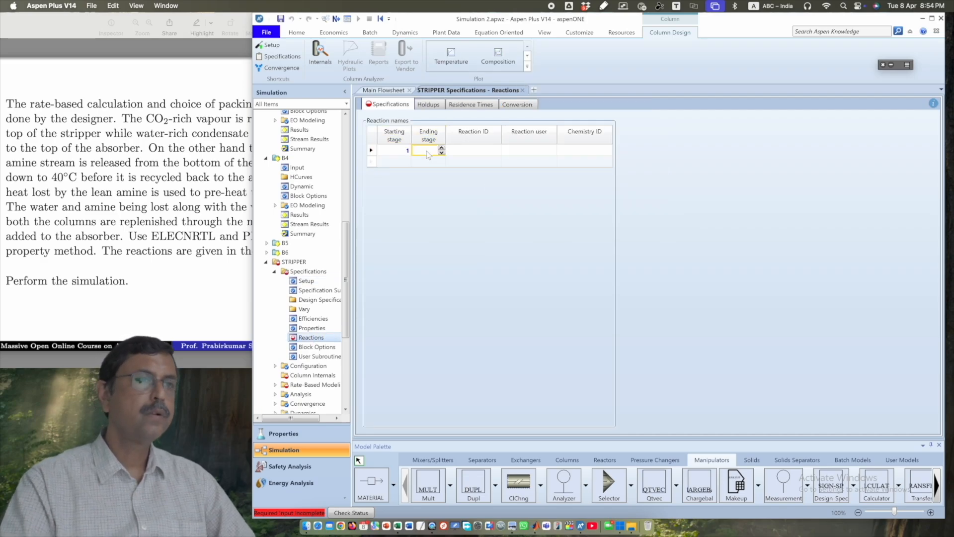
click(497, 150)
click(488, 161)
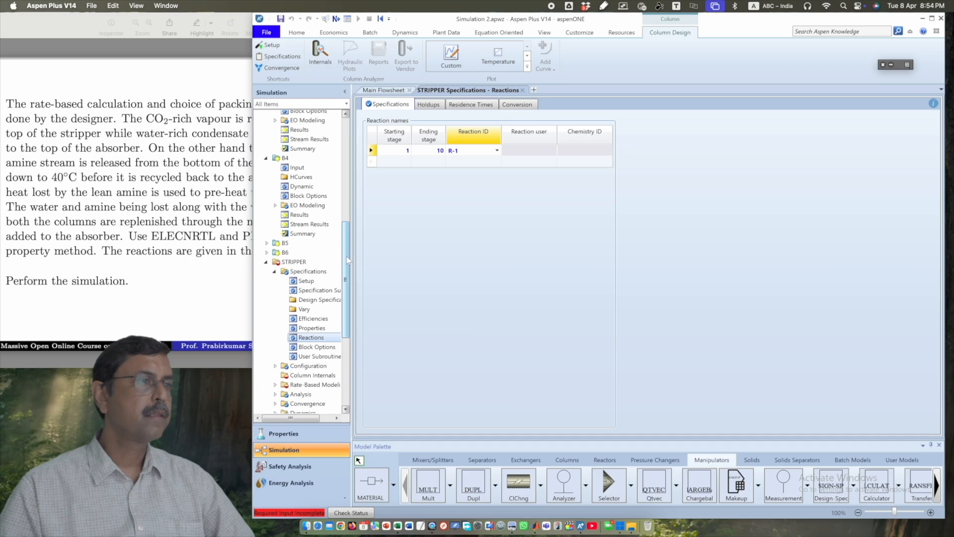
Add a new set of column internals to the STRIPPER and open its sections form.
drag(347, 259, 349, 310)
click(275, 256)
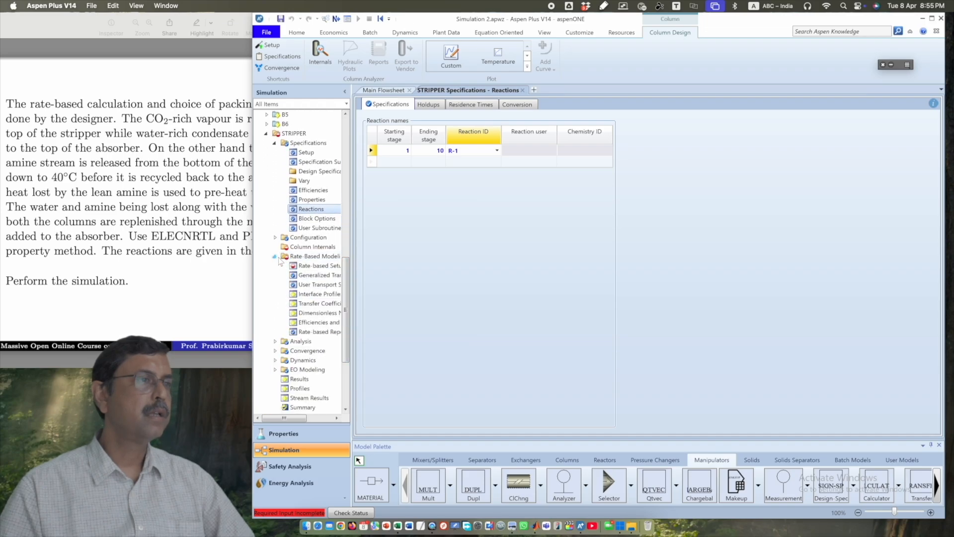
click(302, 247)
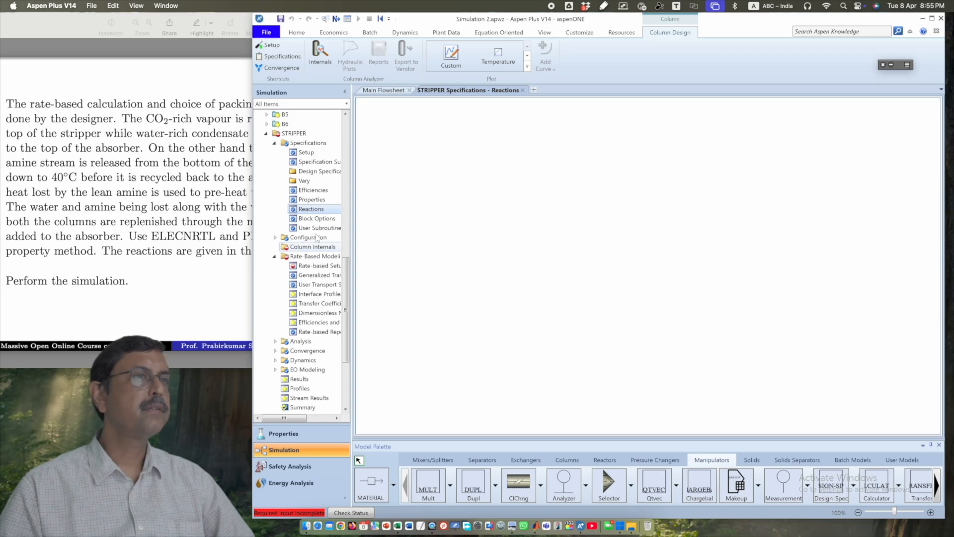
click(384, 127)
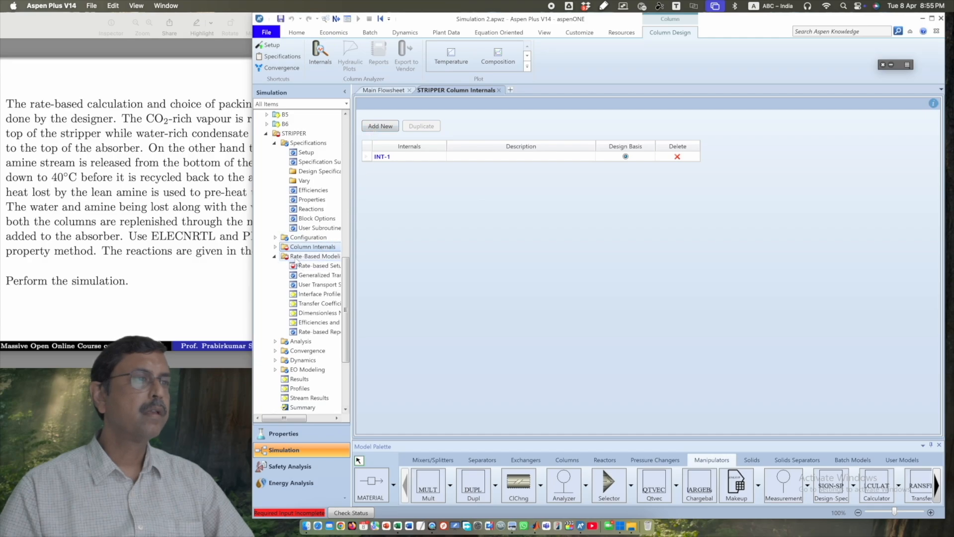
click(275, 247)
click(283, 256)
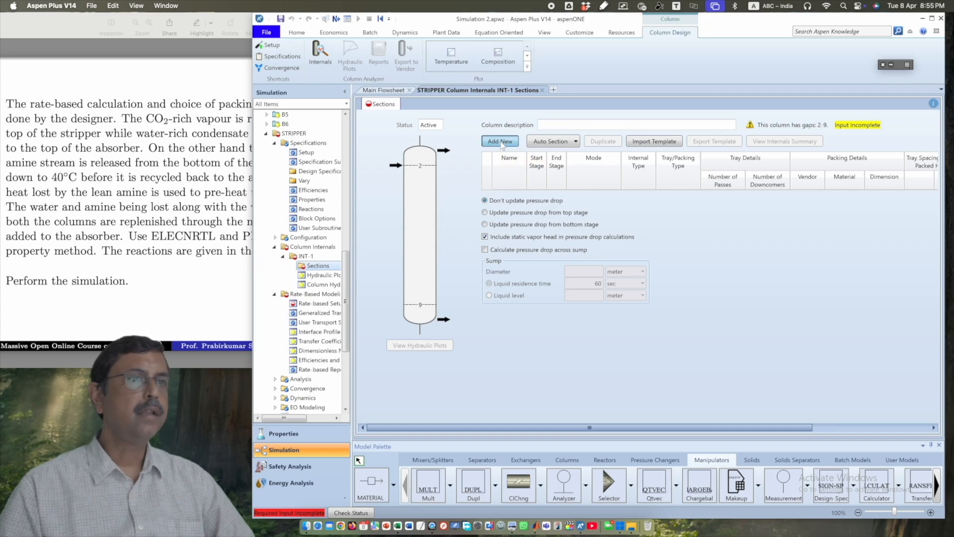
Add a section to the STRIPPER internals with start stage 2 and end stage 9.
click(502, 142)
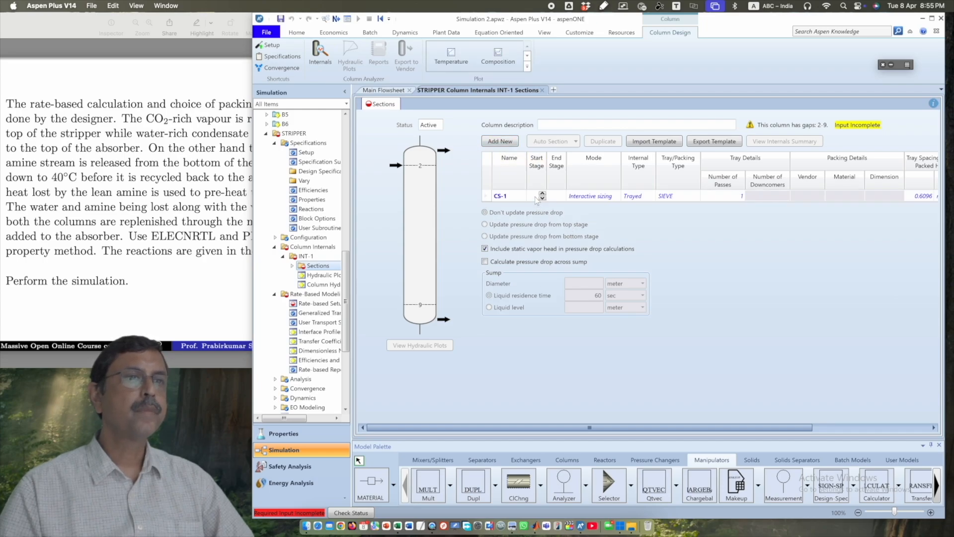
click(536, 198)
text(2)
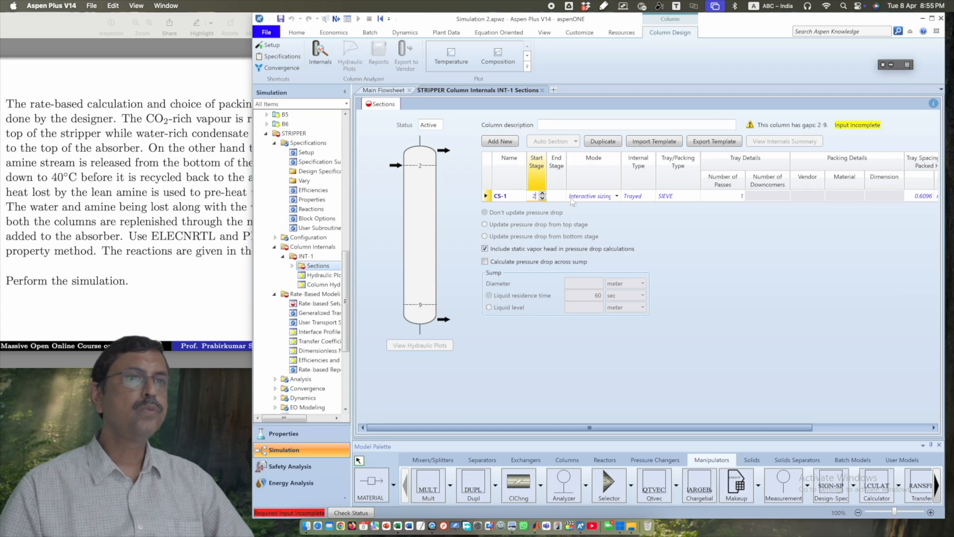
click(557, 197)
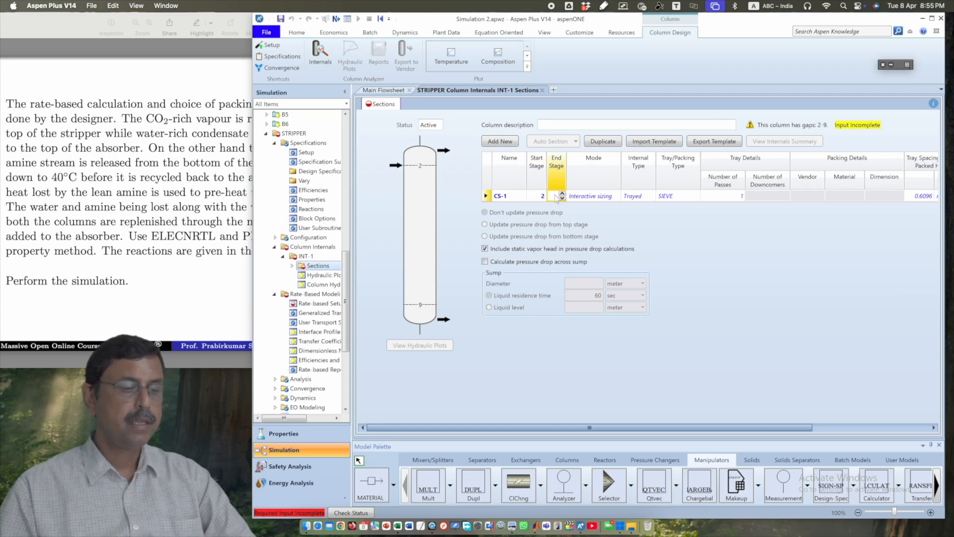
text(9)
key(Return)
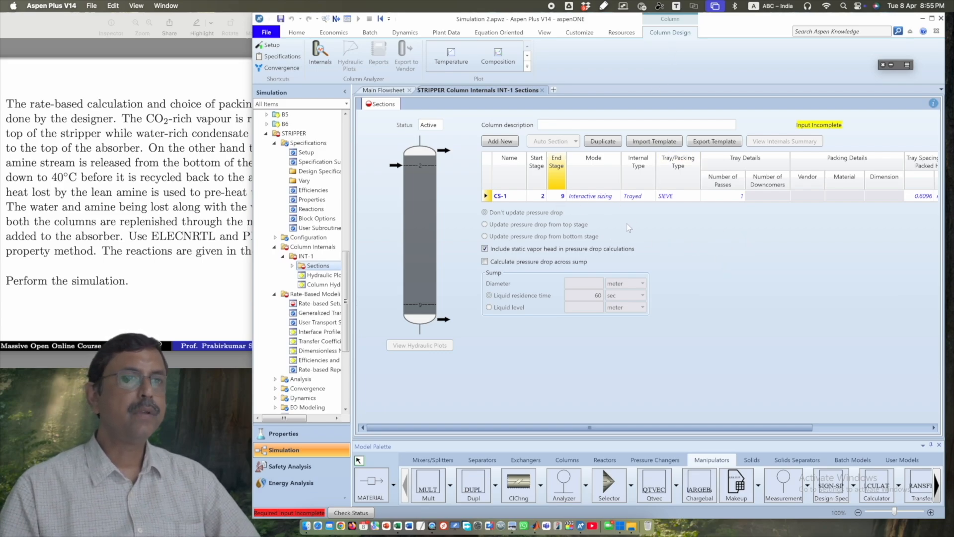
Set the STRIPPER section to Rating mode with Packed internals and MELLAPAK packing.
click(617, 196)
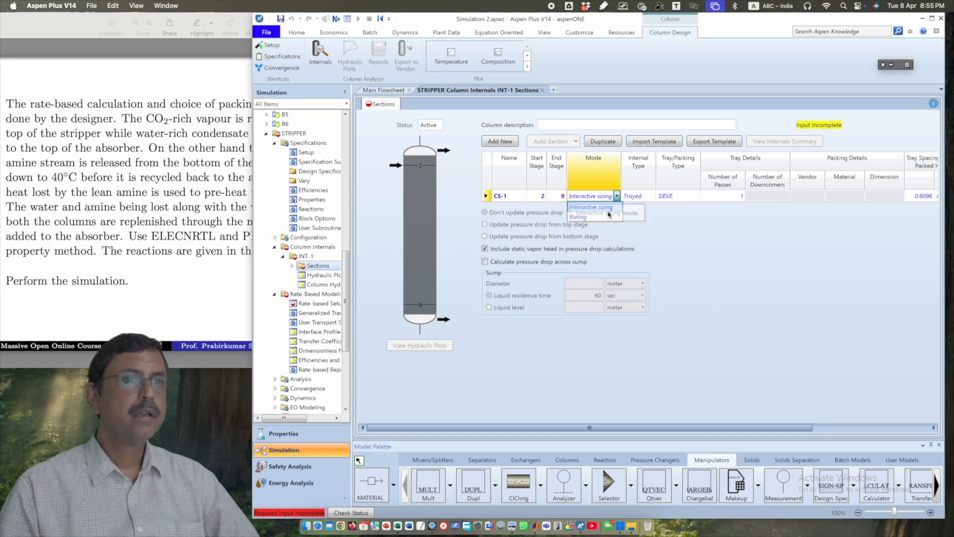
click(586, 212)
click(652, 196)
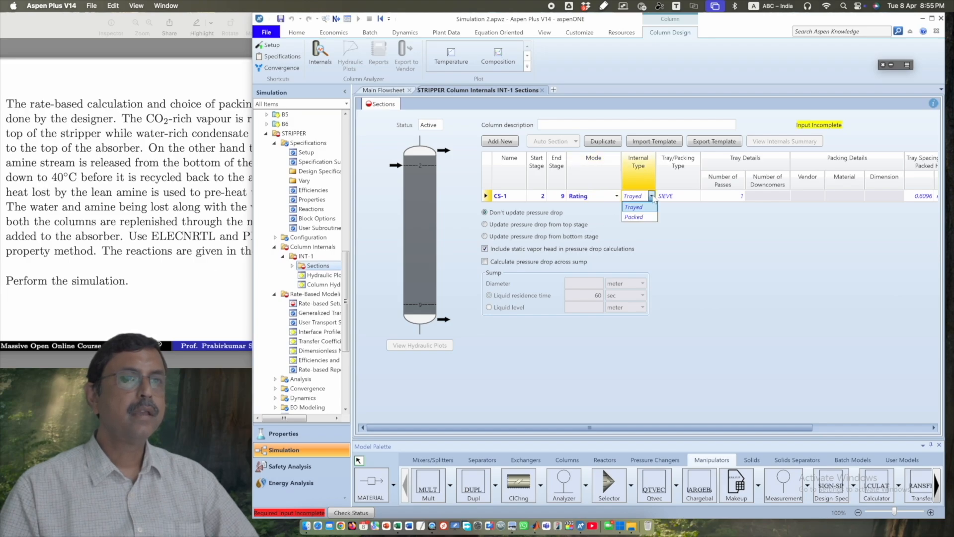
click(696, 199)
click(696, 197)
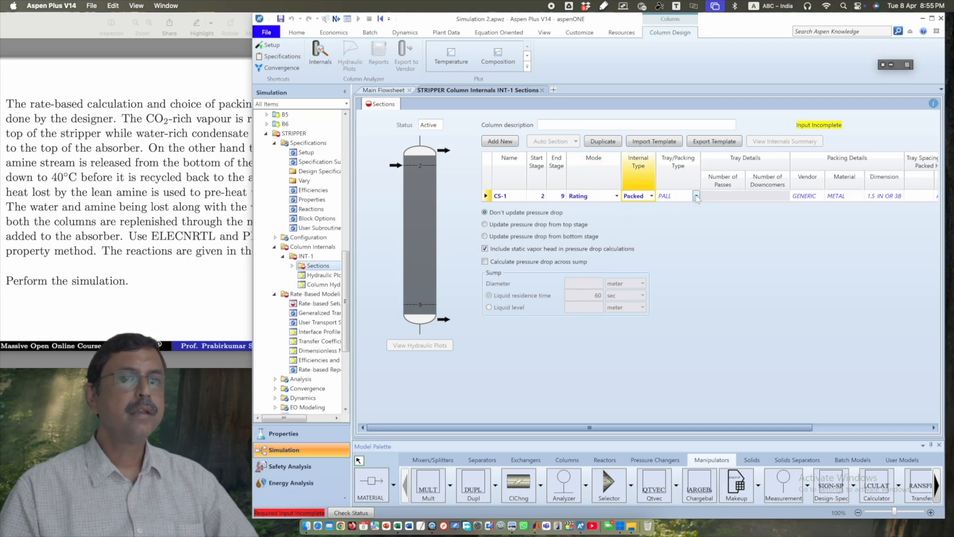
click(711, 219)
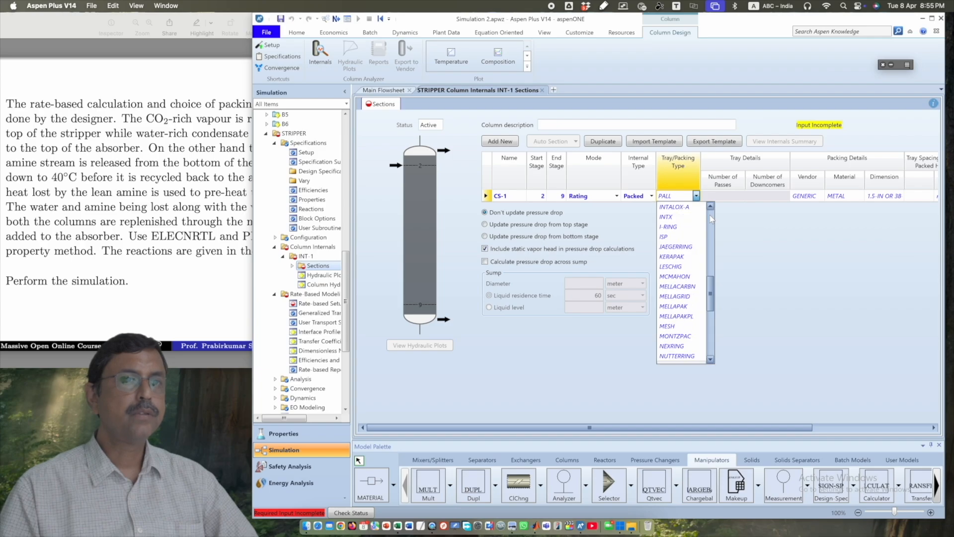
click(684, 306)
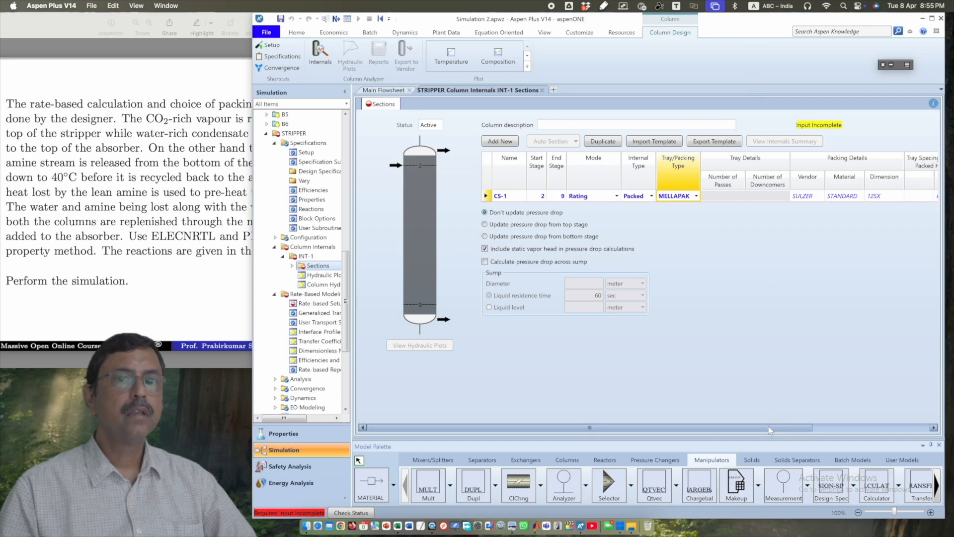
Give the STRIPPER section a packed height of 15 meter and a diameter of 2.4 meter.
drag(768, 427, 888, 429)
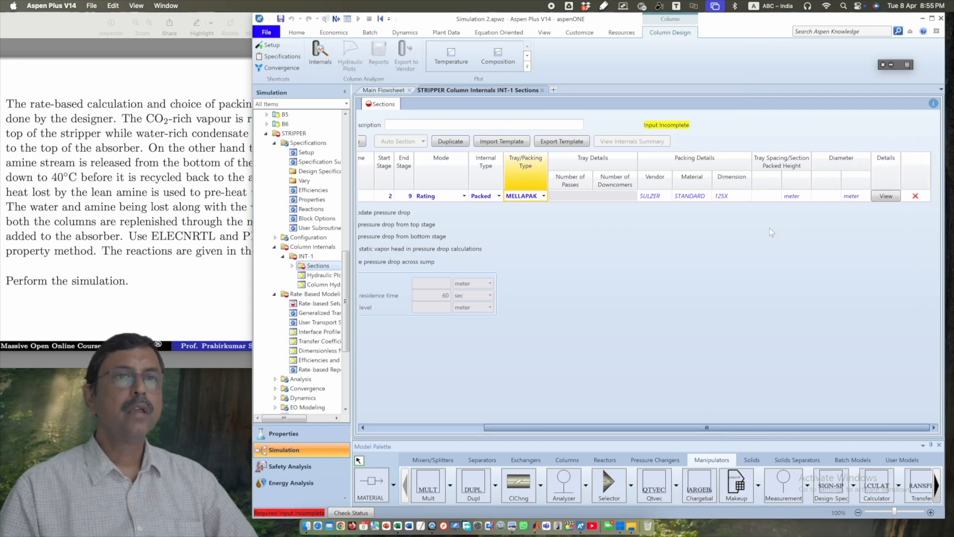
click(765, 196)
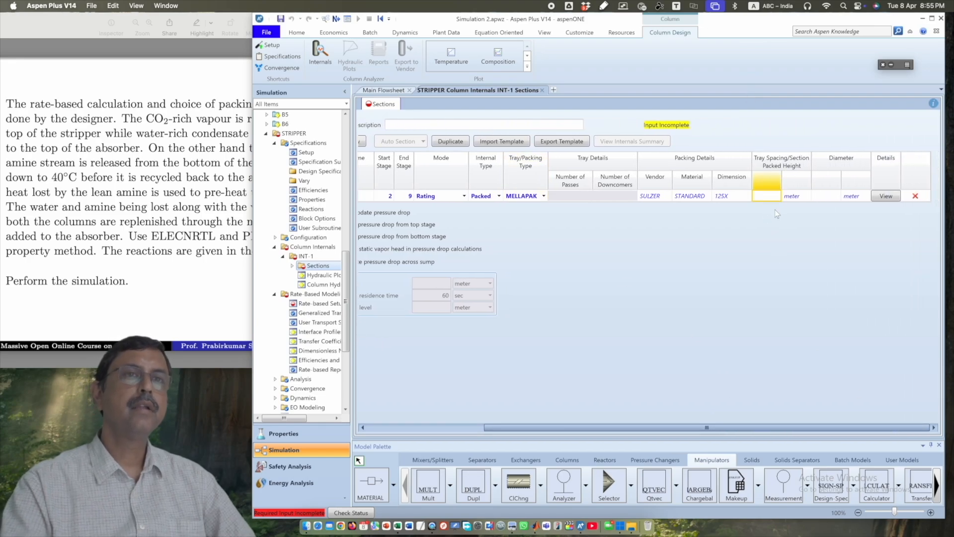
text(15)
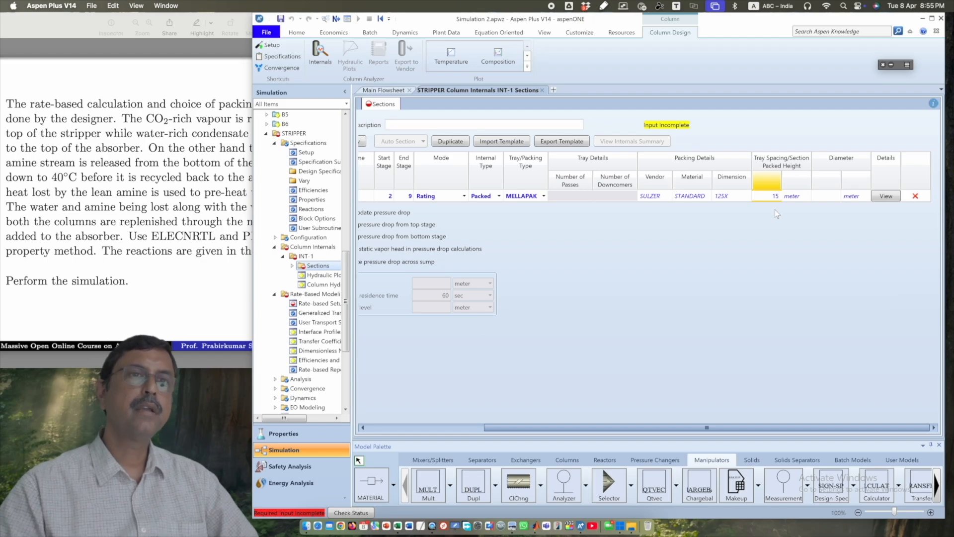
click(826, 196)
text(2)
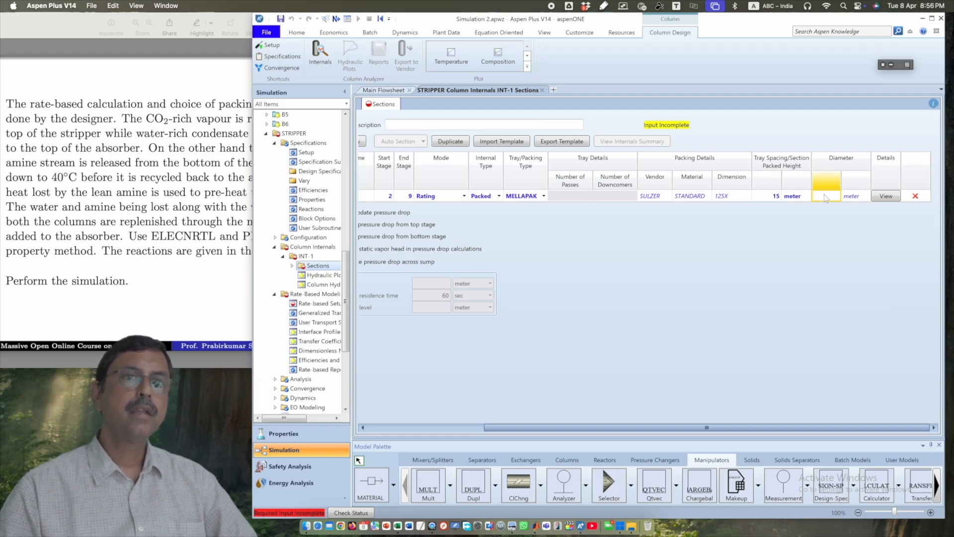
text(.4)
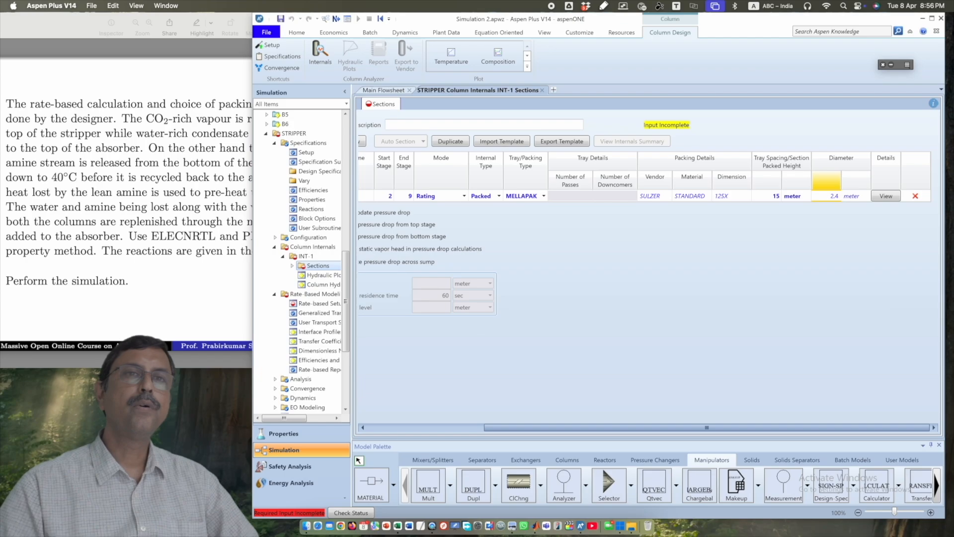
key(Return)
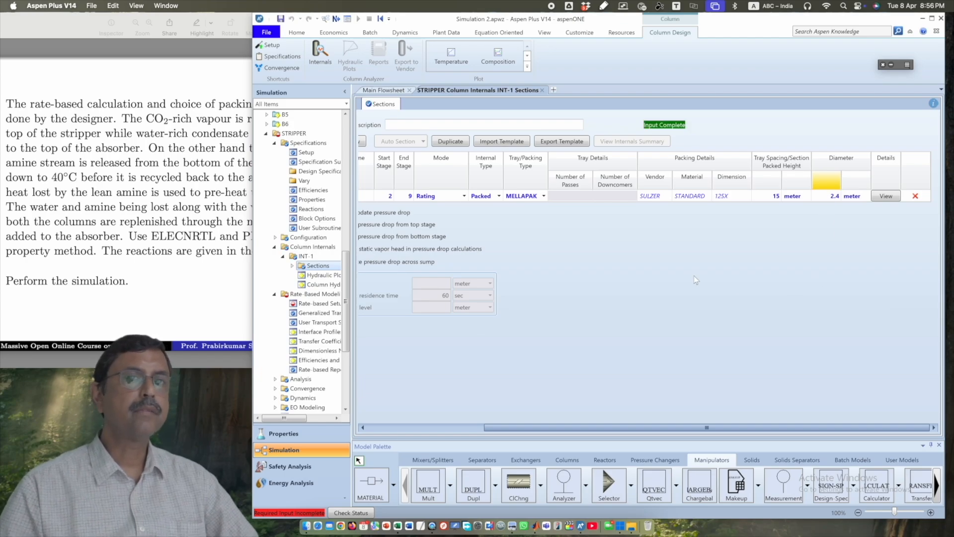
drag(736, 427, 637, 427)
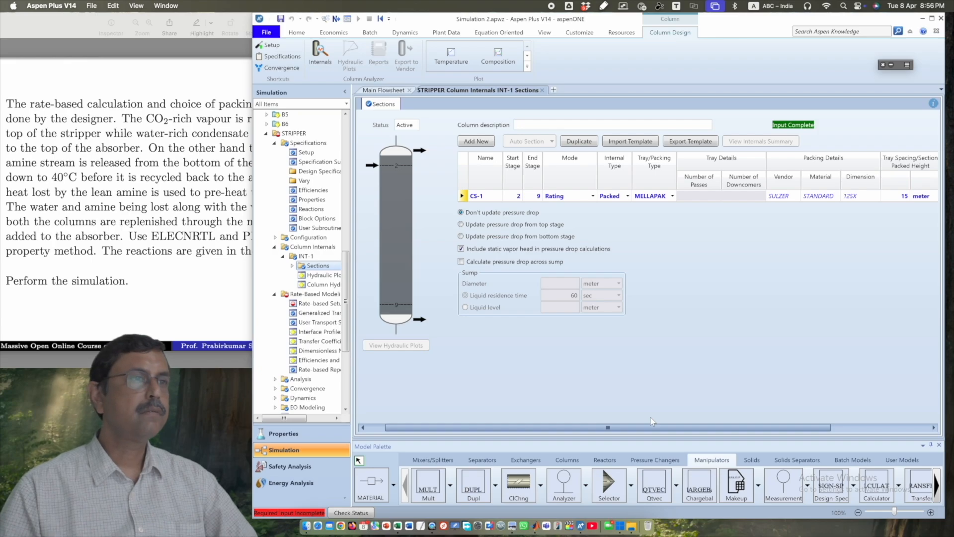
Enable the rate-based calculation for section CS-1 in the STRIPPER rate-based setup.
click(317, 304)
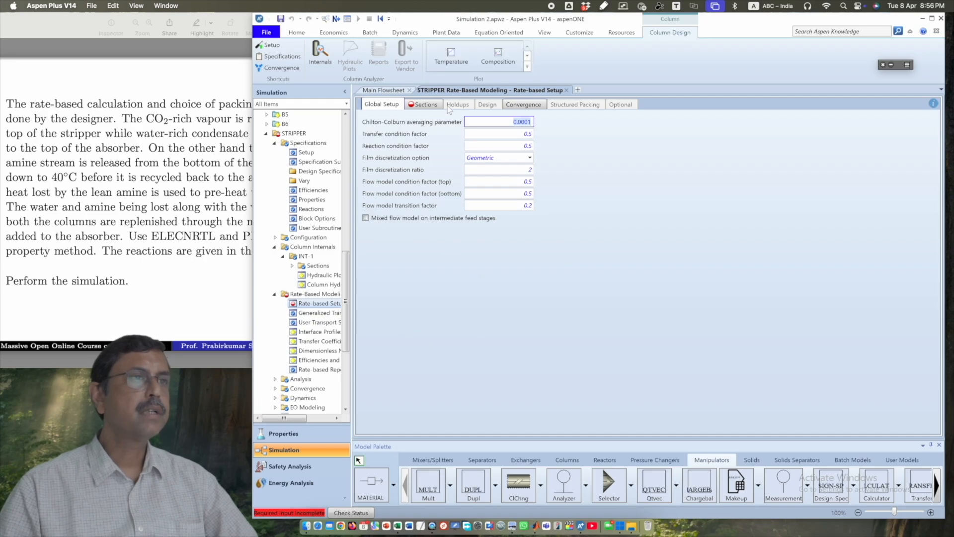
click(425, 105)
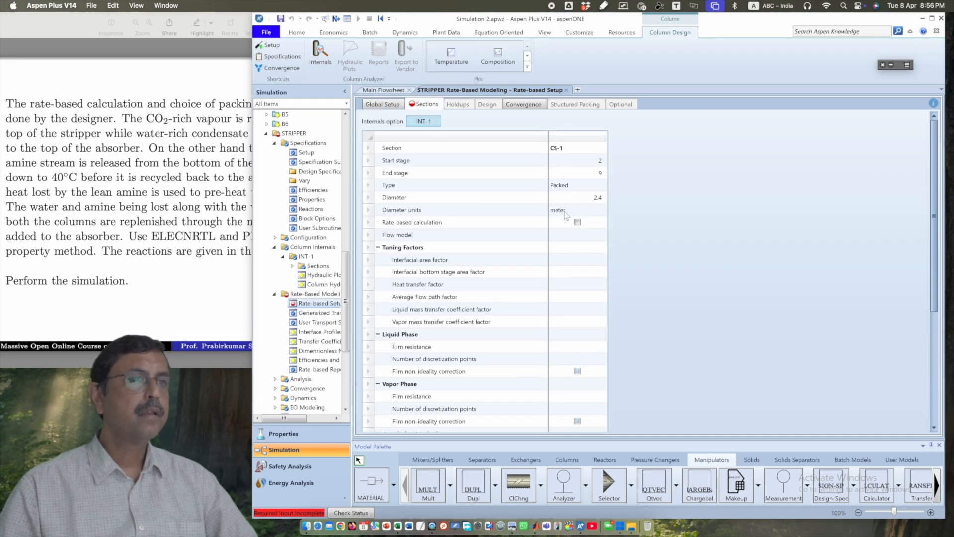
click(577, 222)
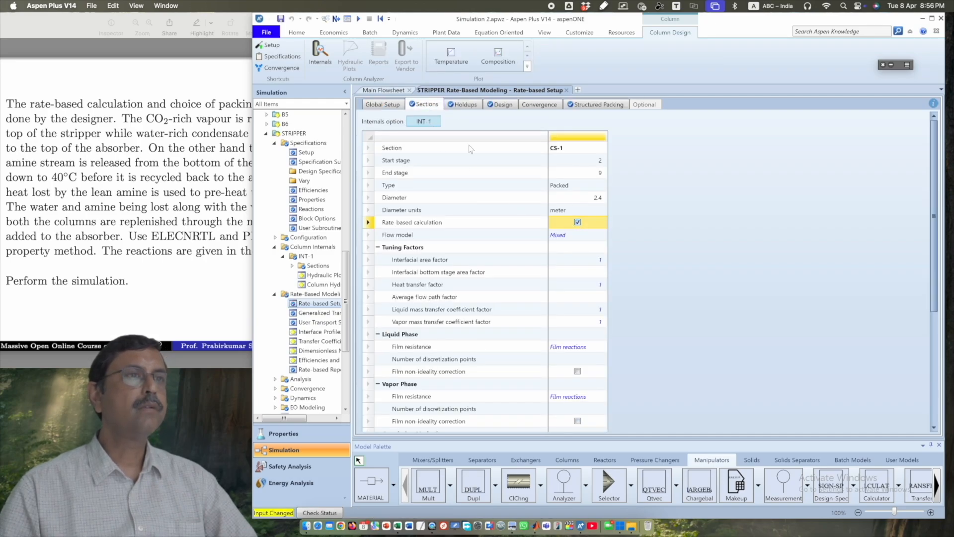
Enable design mode to calculate the column diameter for STRIPPER section CS-1, with base stage 2.
click(503, 105)
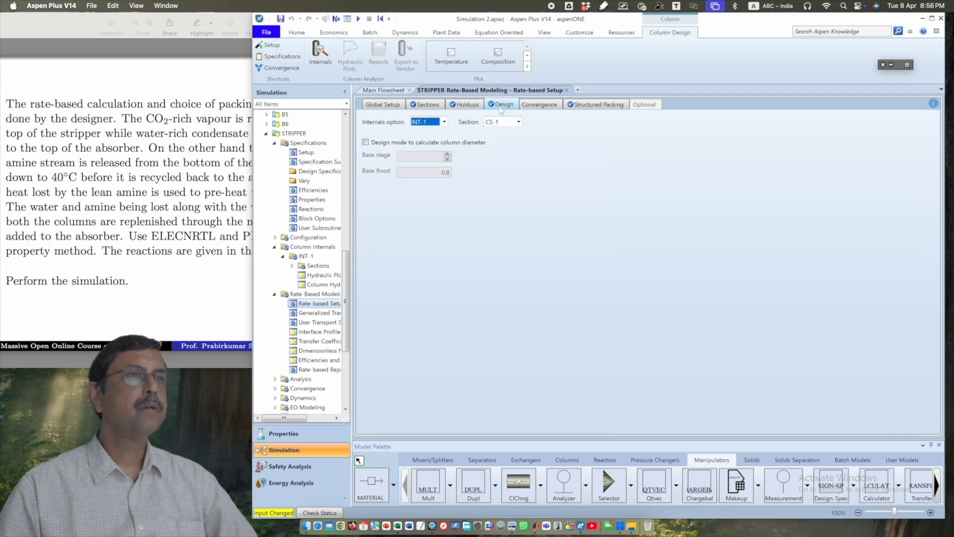
click(365, 142)
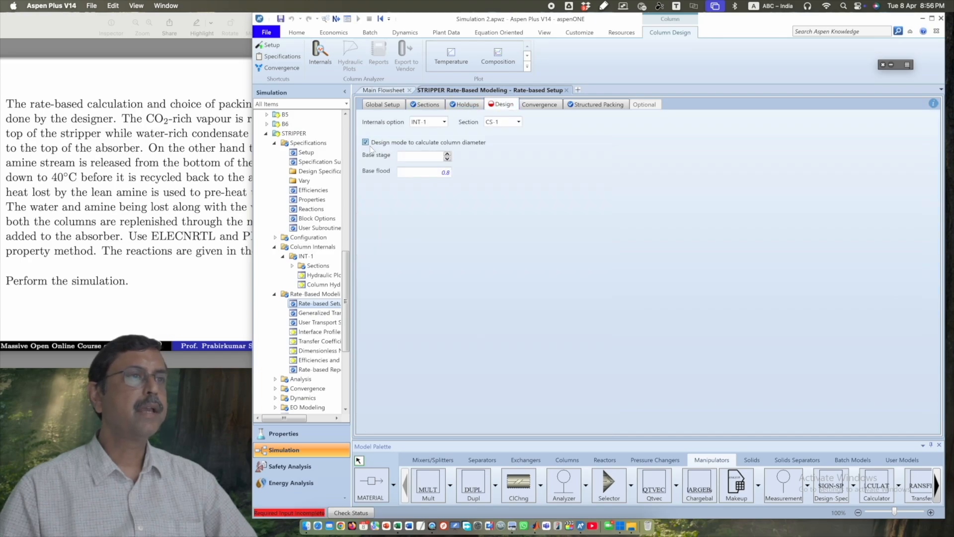
click(434, 157)
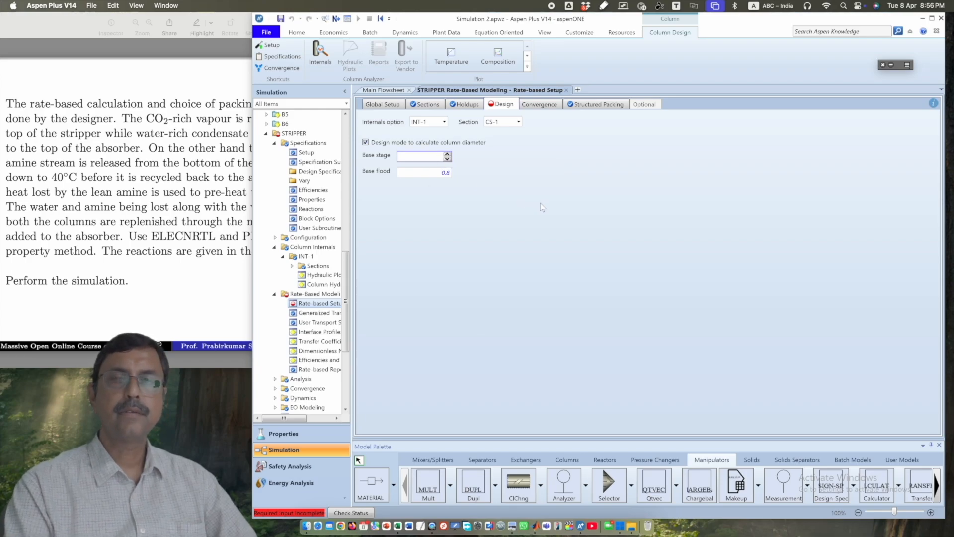
text(2)
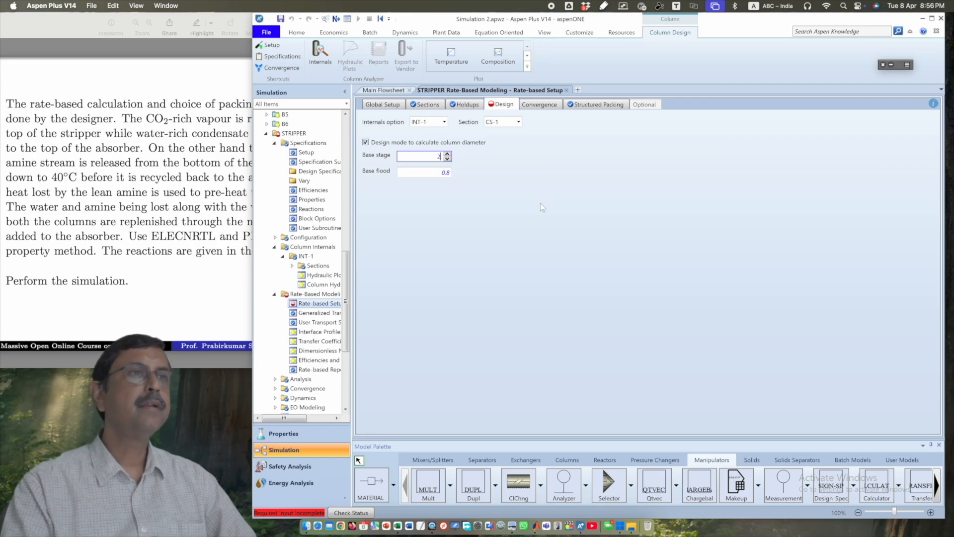
key(Return)
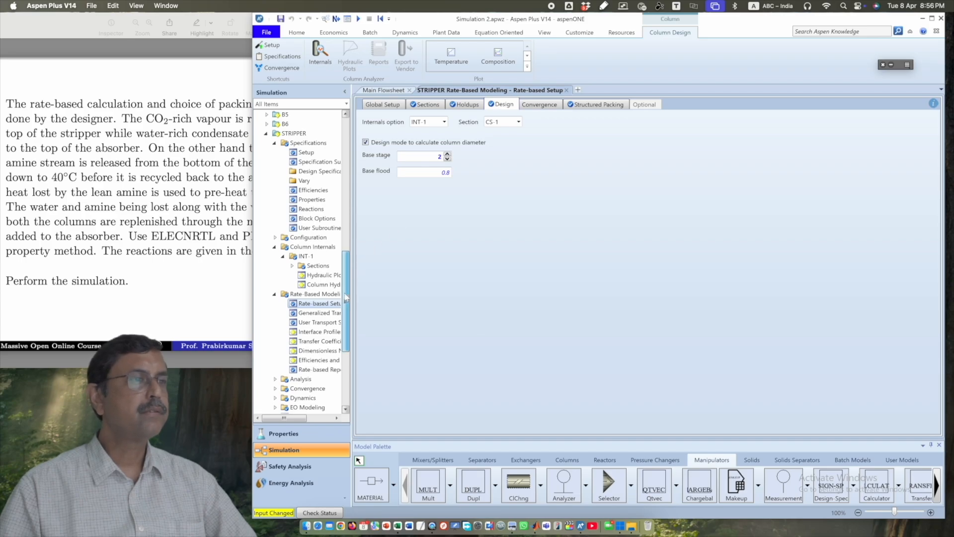
Run the simulation from the main flowsheet, open the Control Panel messages and try to generate the missing hydraulic data.
drag(347, 298, 343, 304)
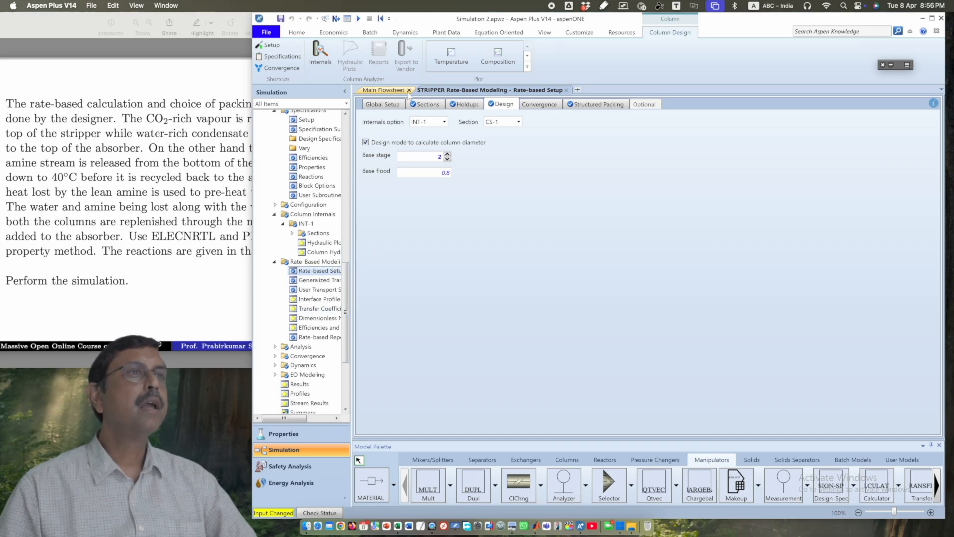
click(390, 90)
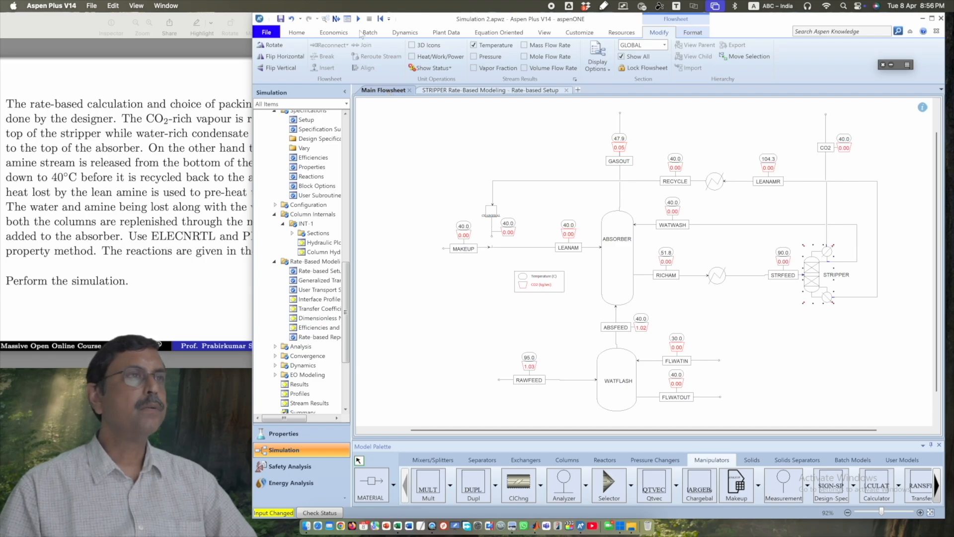
click(358, 19)
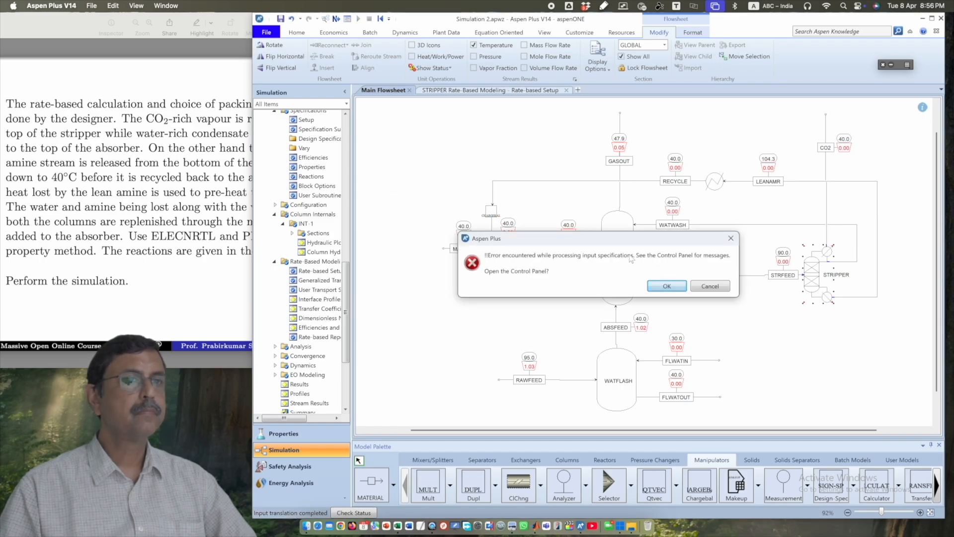
click(667, 286)
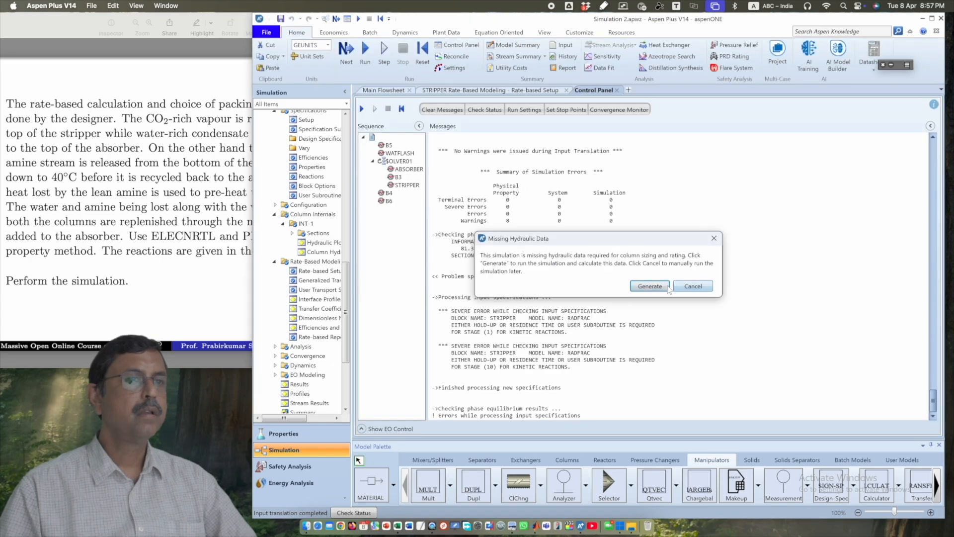
click(662, 287)
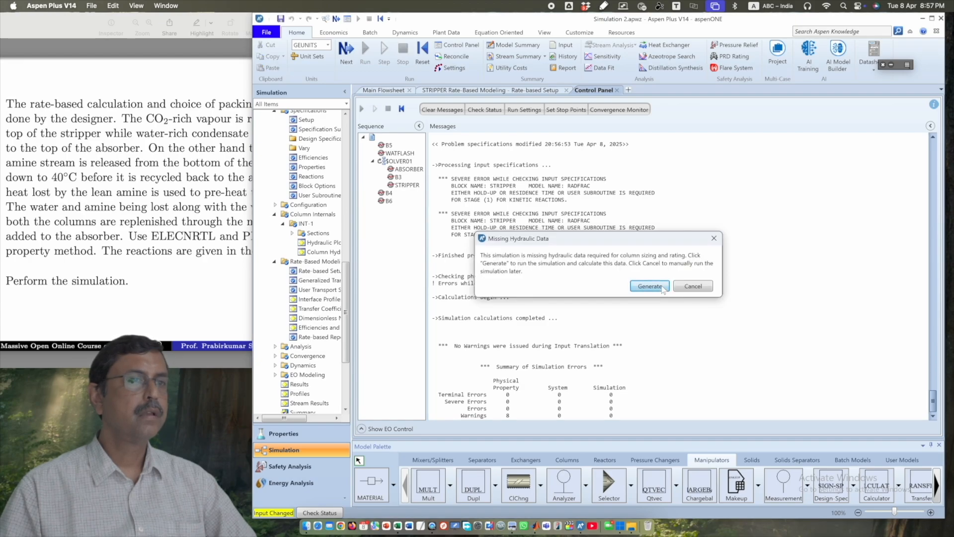
click(662, 287)
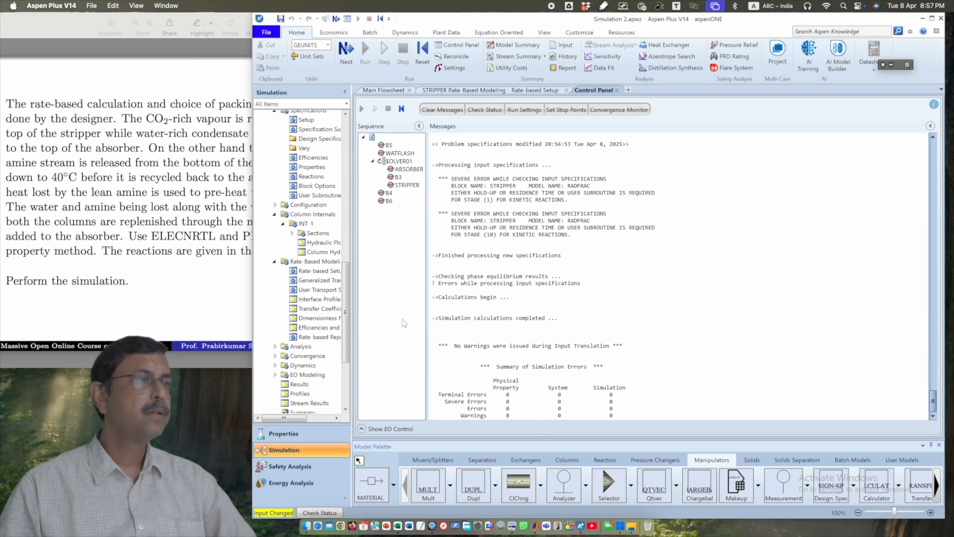
Check the run status in the results summary, then close it and the Control Panel to return to the flowsheet.
drag(346, 288, 341, 348)
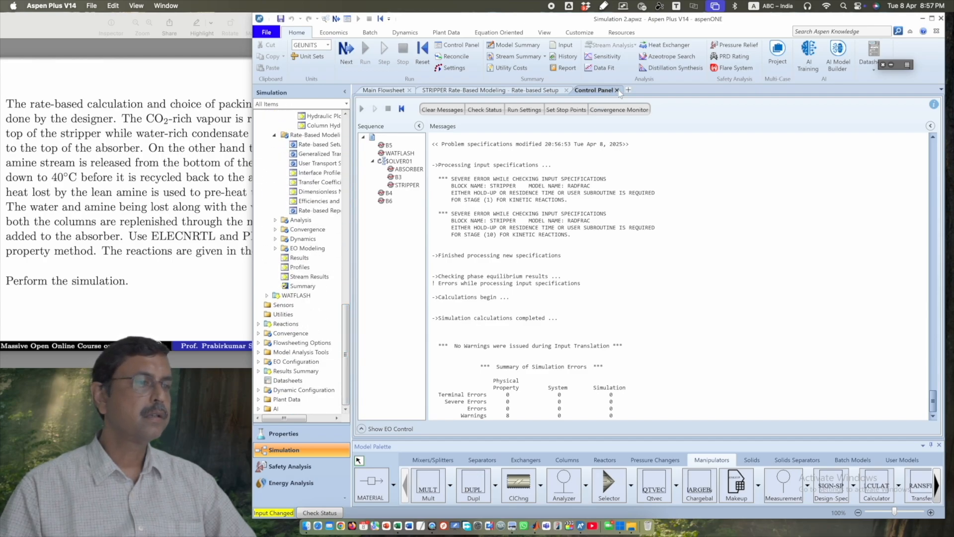
click(320, 513)
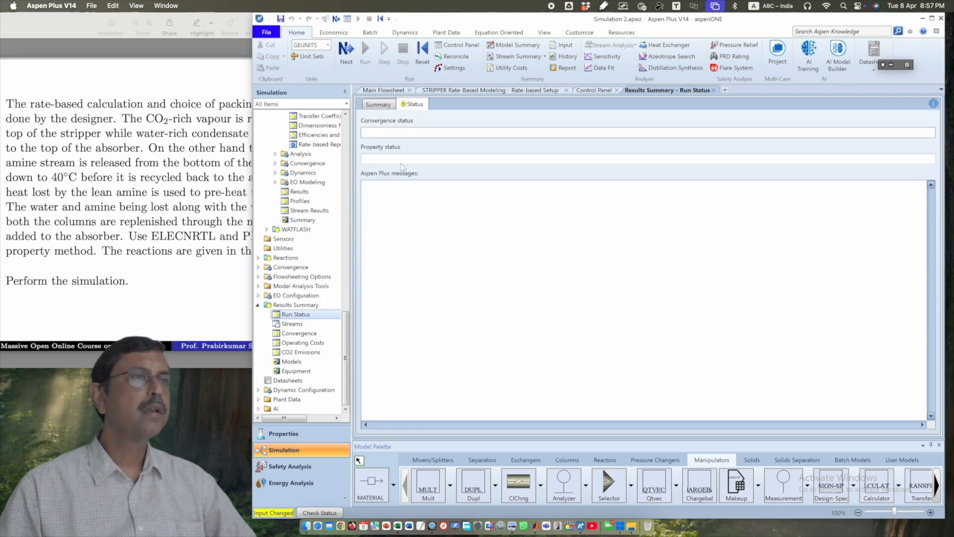
click(713, 90)
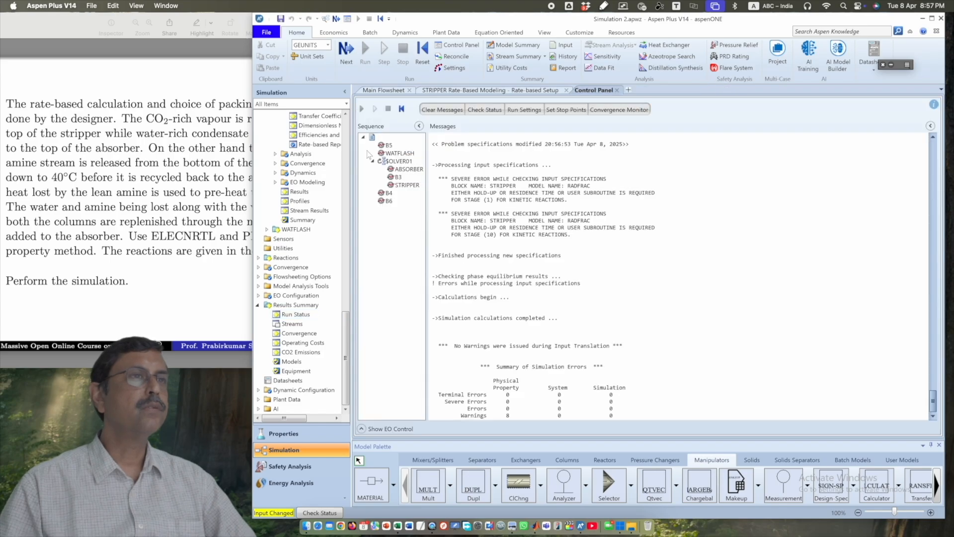
click(616, 91)
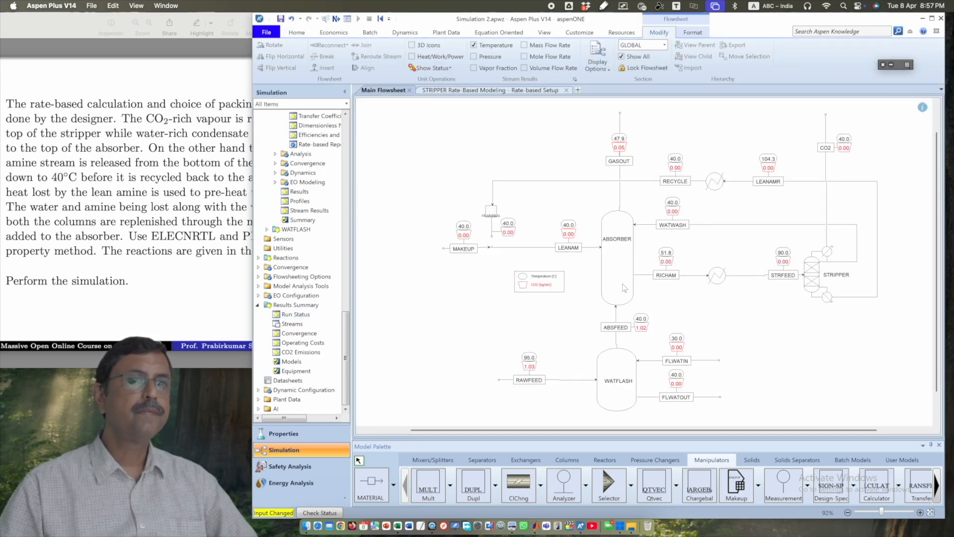
Reinitialize the whole simulation, rerun it and check the Control Panel messages before returning to the flowsheet.
click(381, 19)
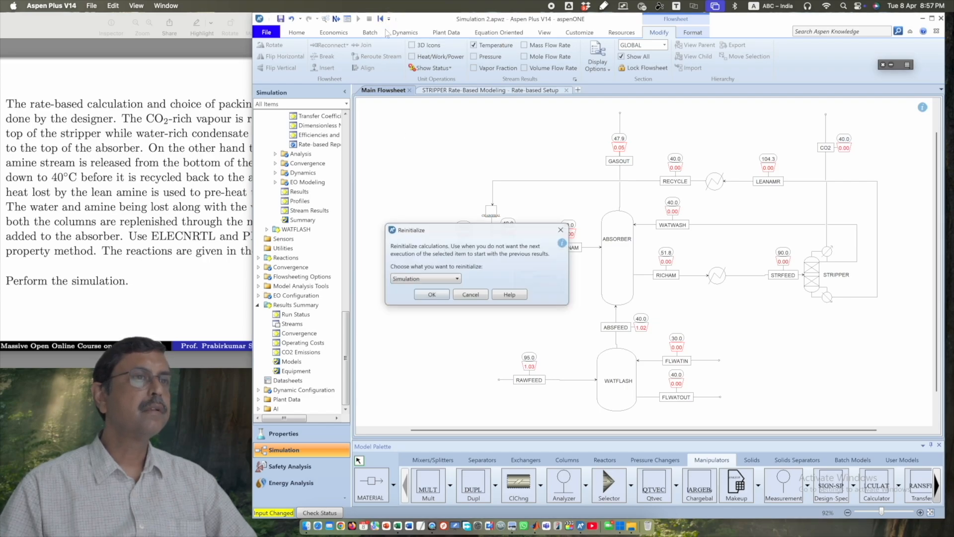
click(431, 296)
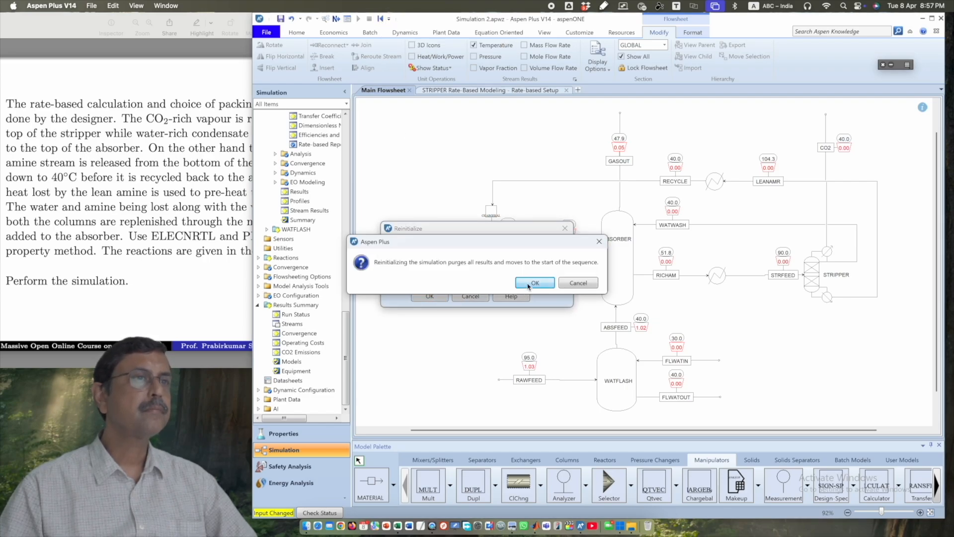
click(534, 283)
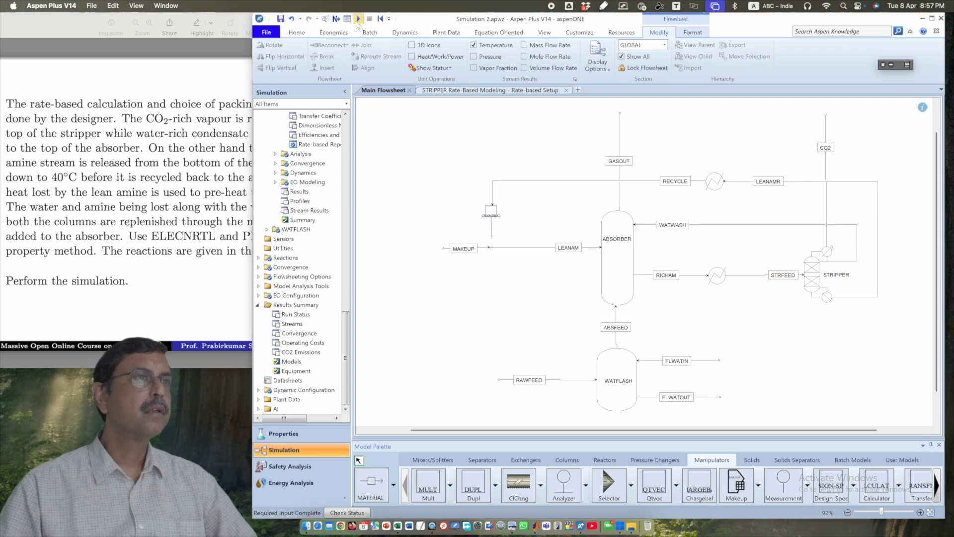
click(358, 19)
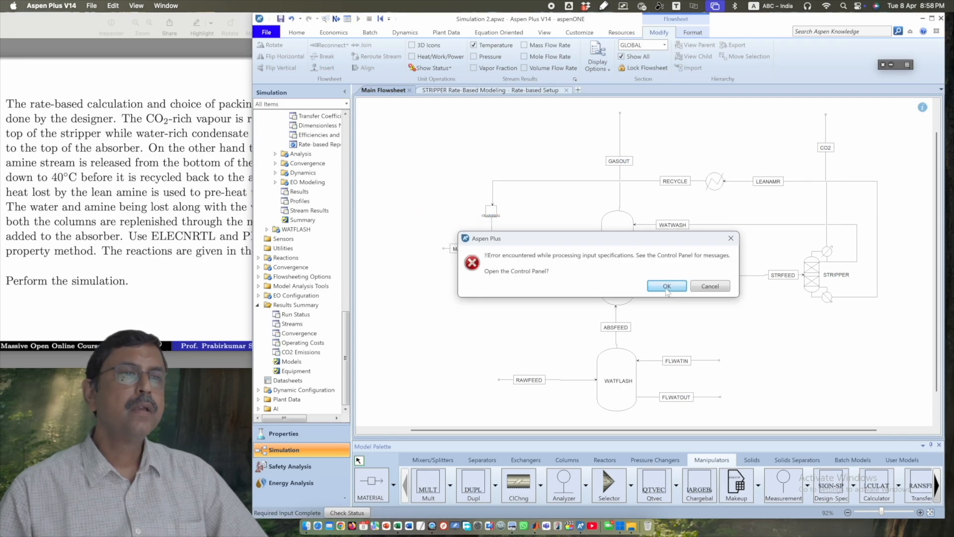
click(666, 288)
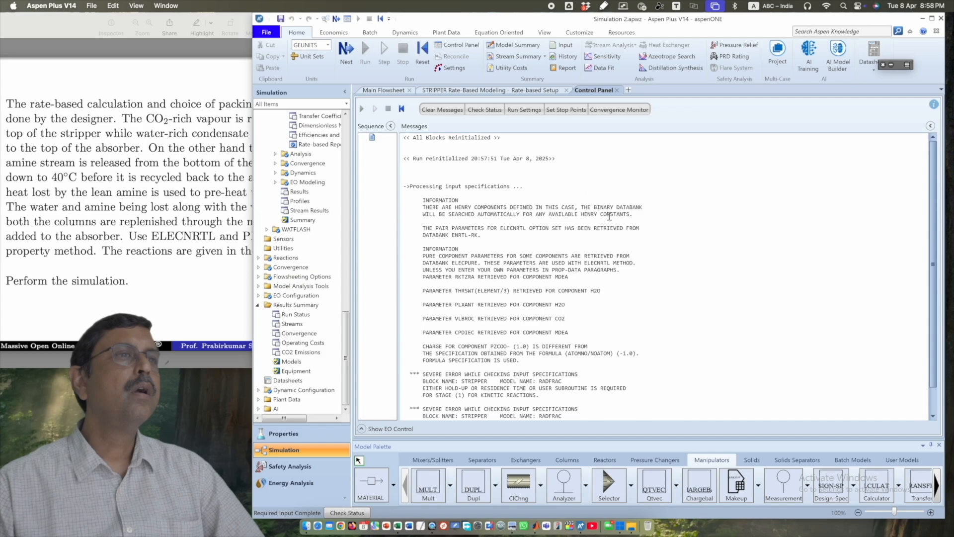
click(617, 90)
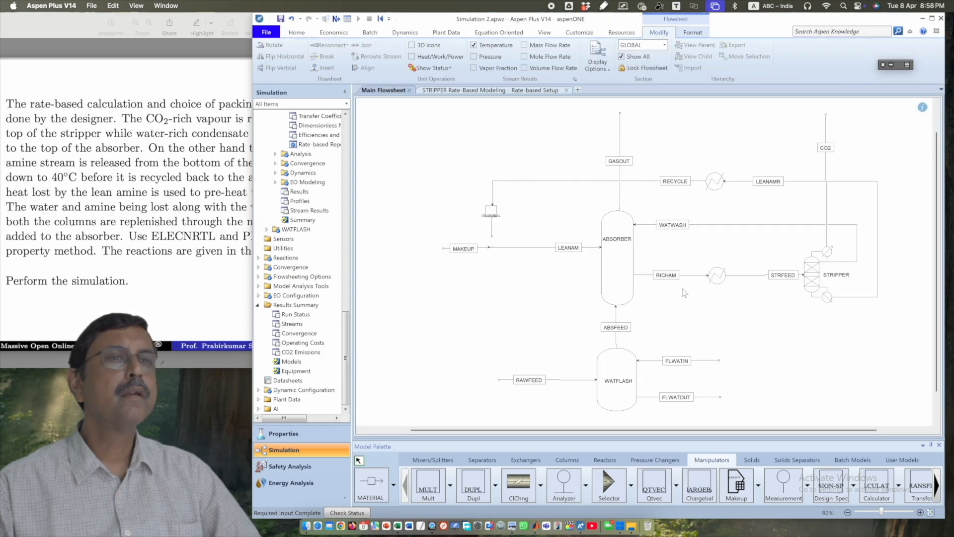
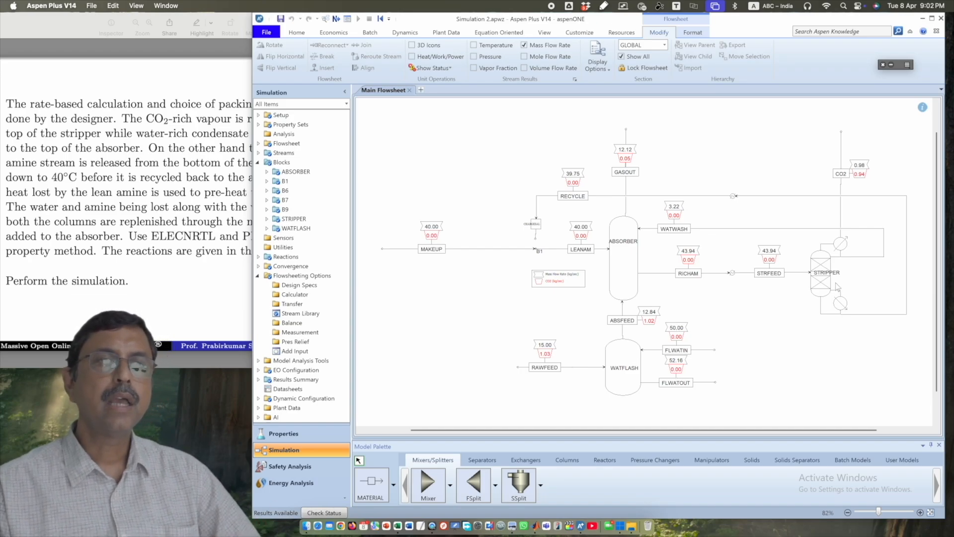
Open the STRIPPER block and examine the INT-1 column internals, including packing details, packed height and diameter of section CS-1.
click(824, 288)
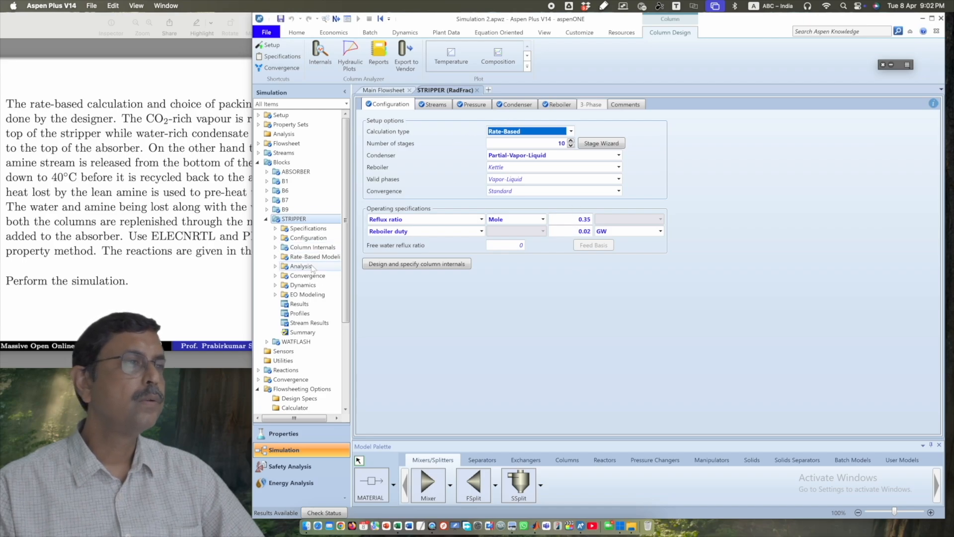
click(276, 248)
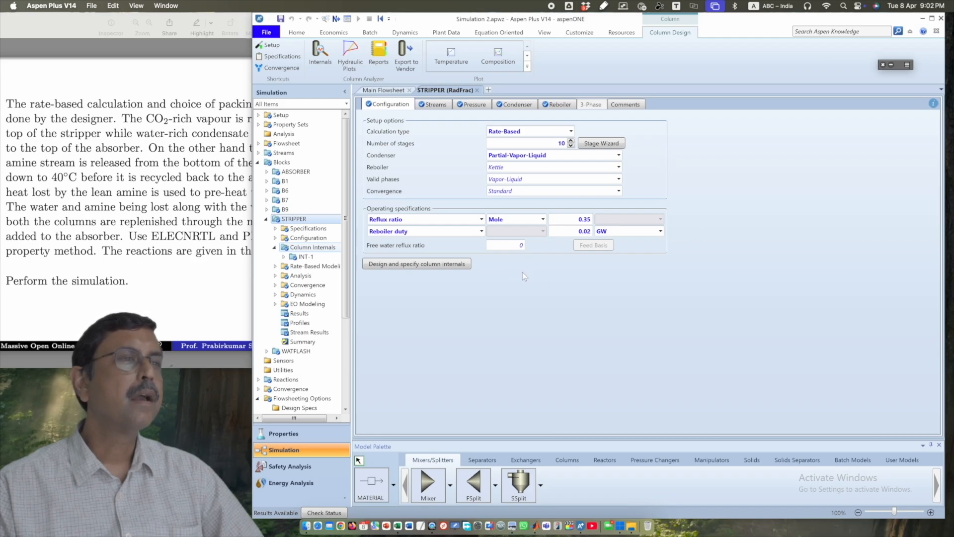
double_click(297, 257)
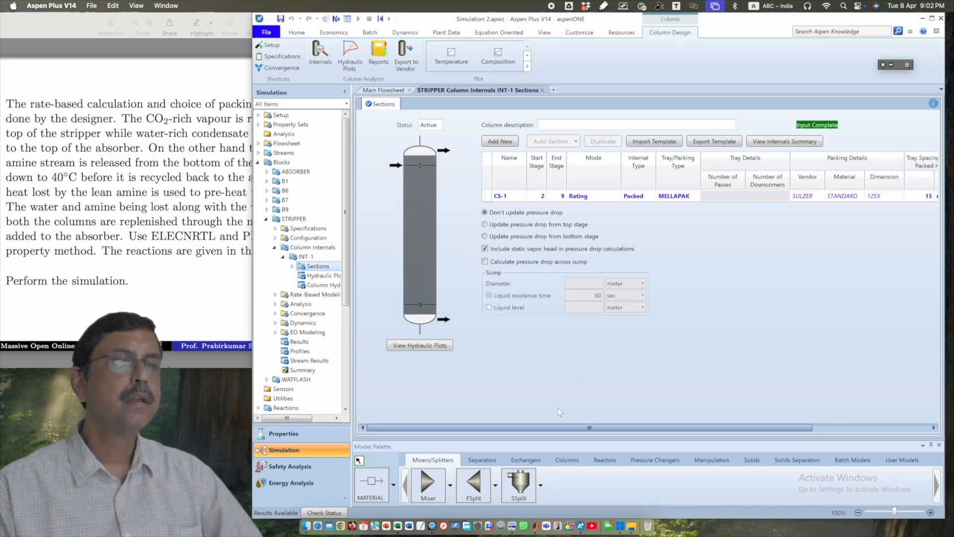
drag(554, 427, 673, 428)
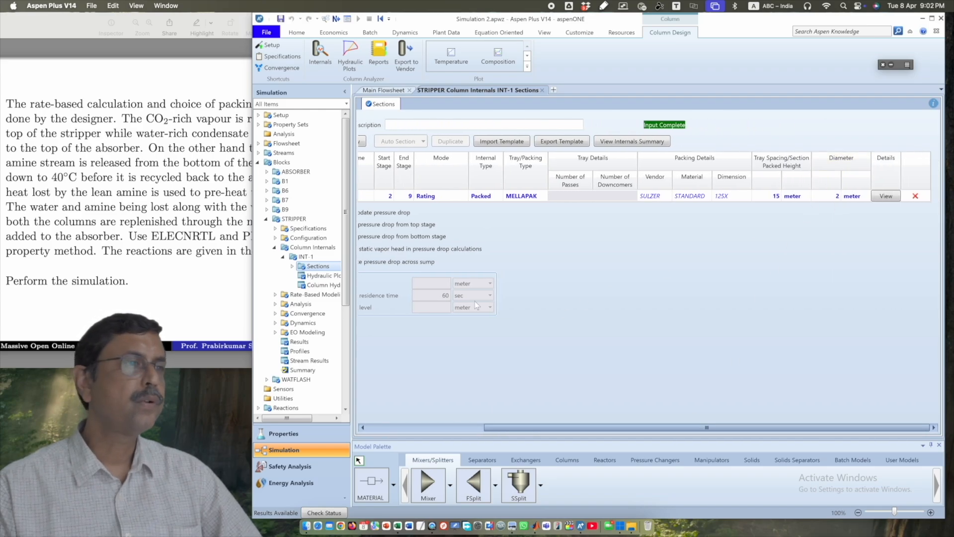
Examine the STRIPPER hydraulic plots across the stages, the column hydraulic results and the CS-1 section results.
click(320, 276)
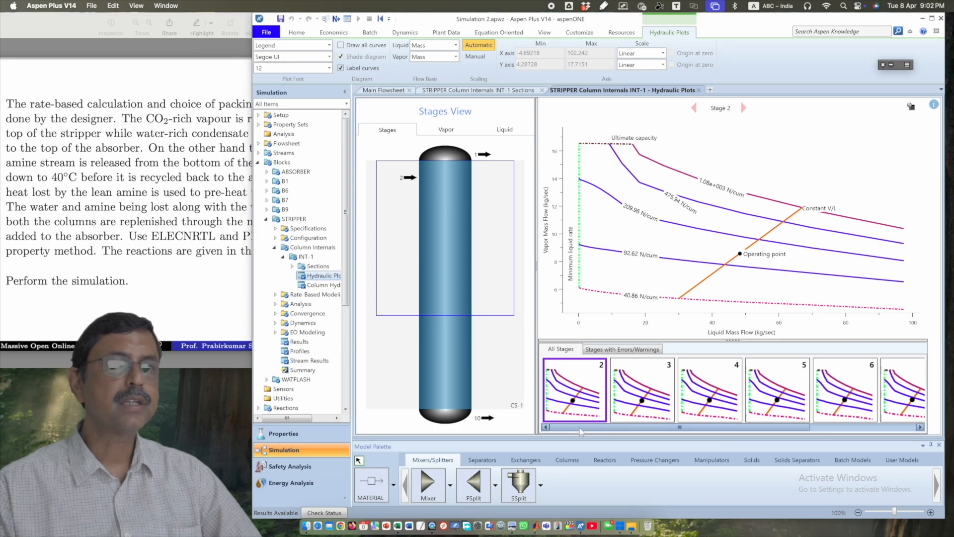
drag(581, 428, 691, 434)
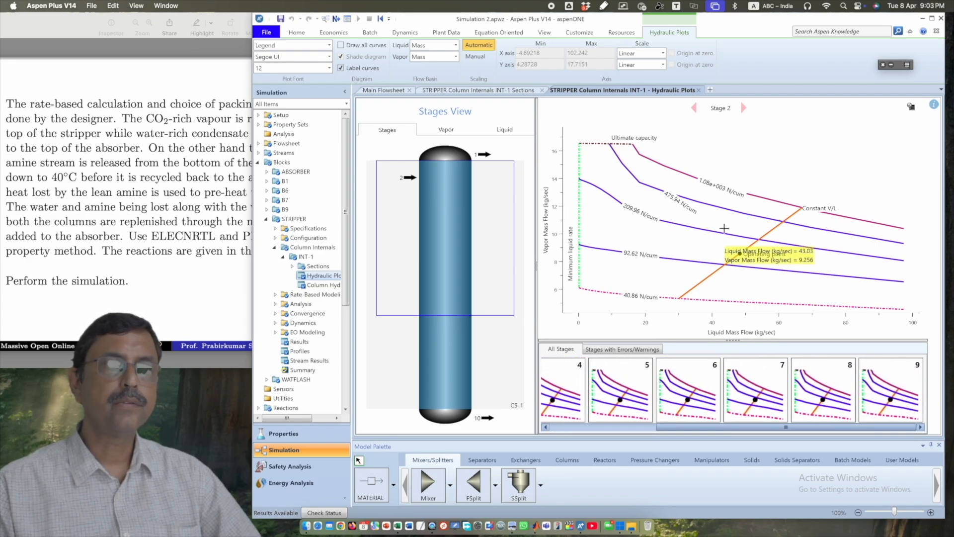
click(331, 283)
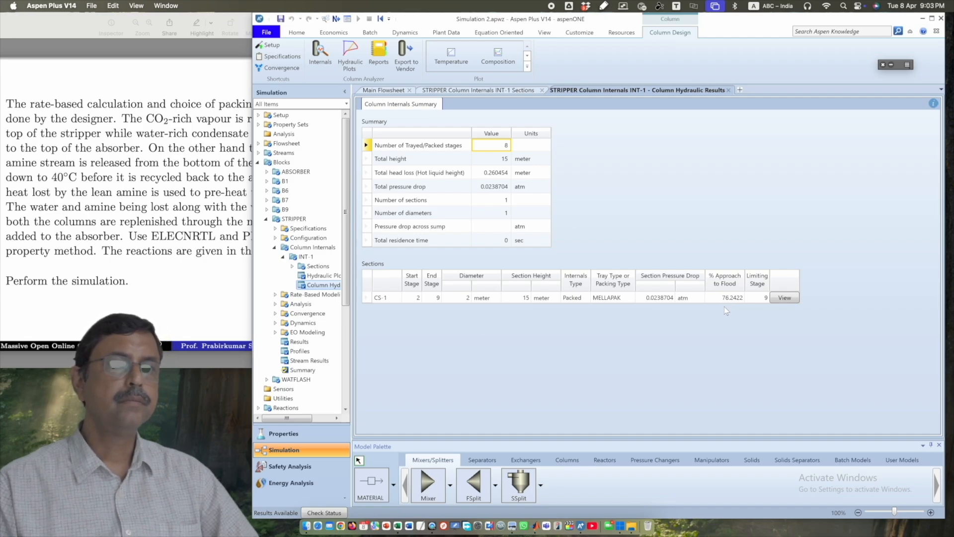
click(292, 267)
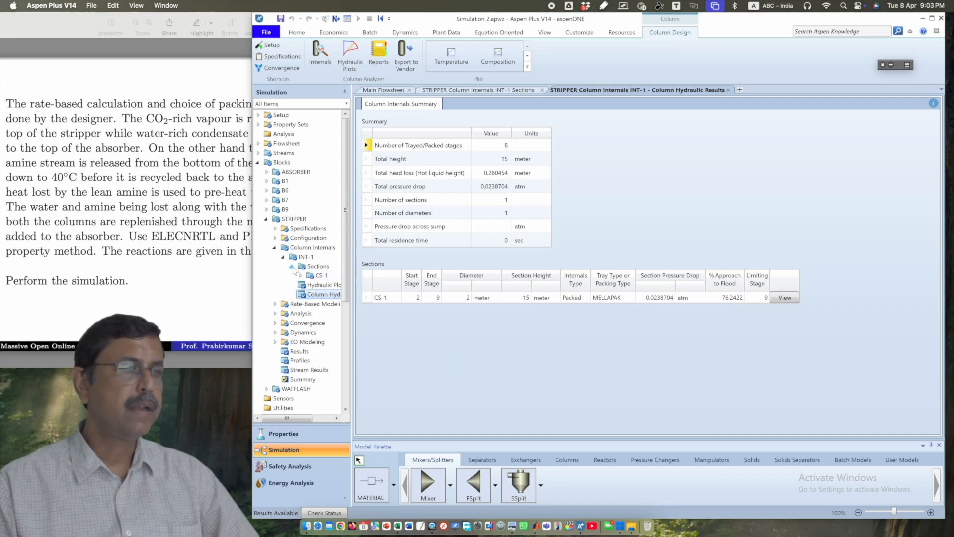
click(300, 276)
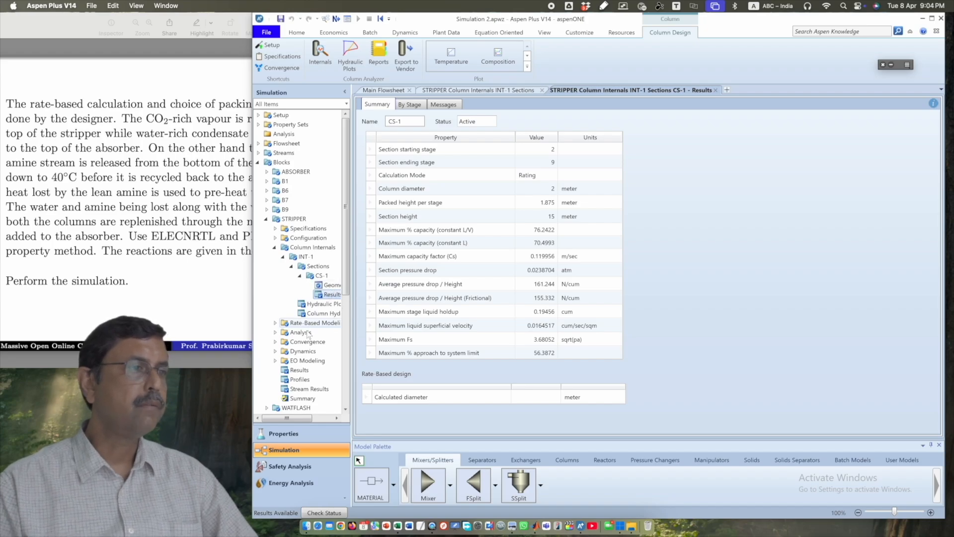
In the STRIPPER rate-based setup, enable design mode to calculate the column diameter of section CS-1, with base stage 5.
click(275, 323)
click(317, 333)
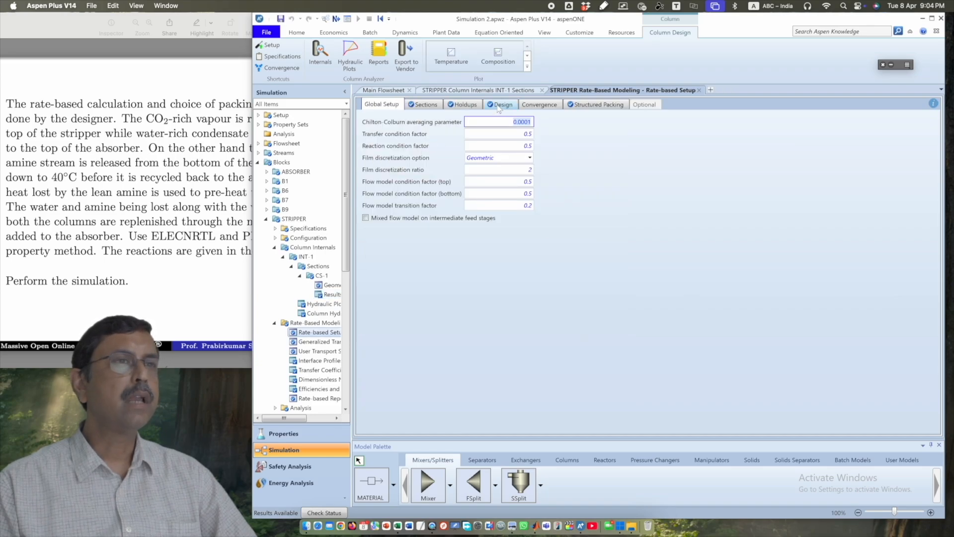
click(499, 106)
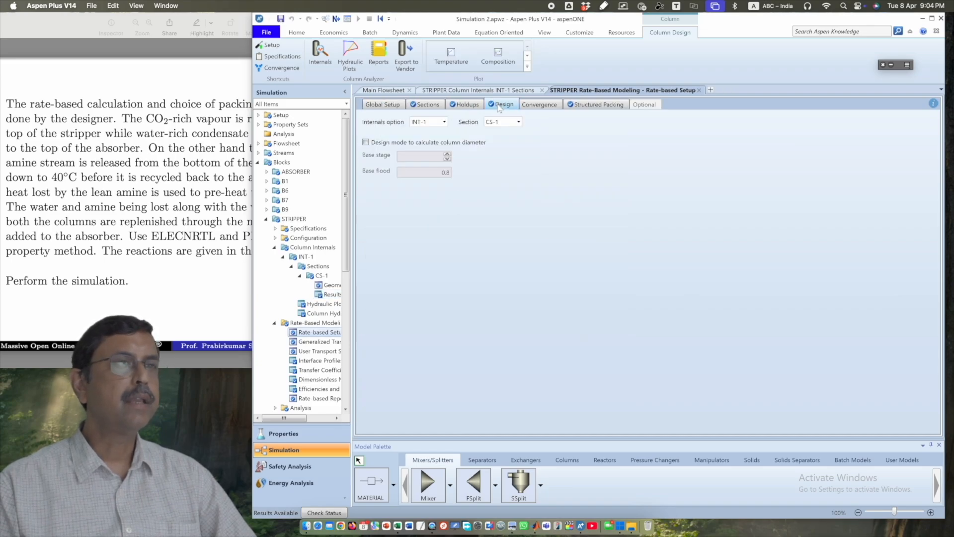
click(372, 143)
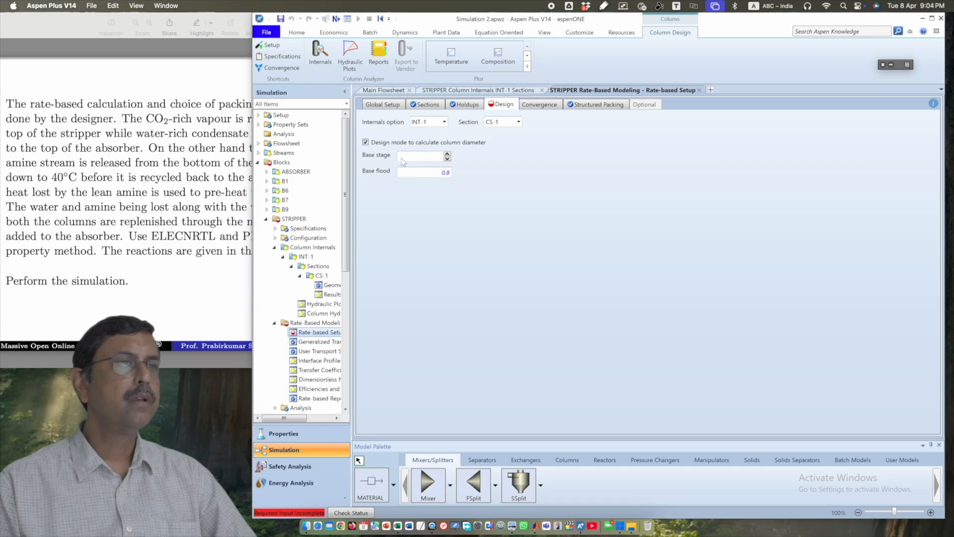
click(429, 158)
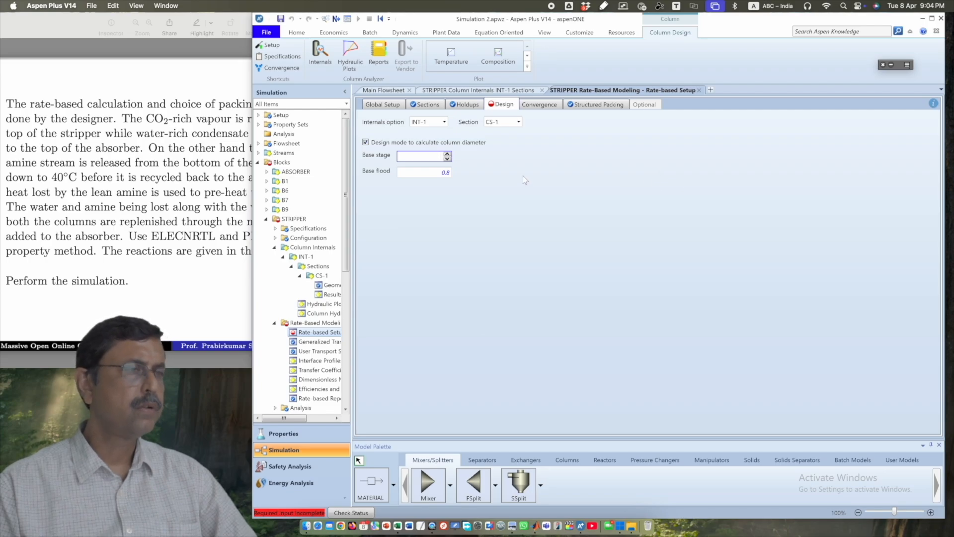
text(5)
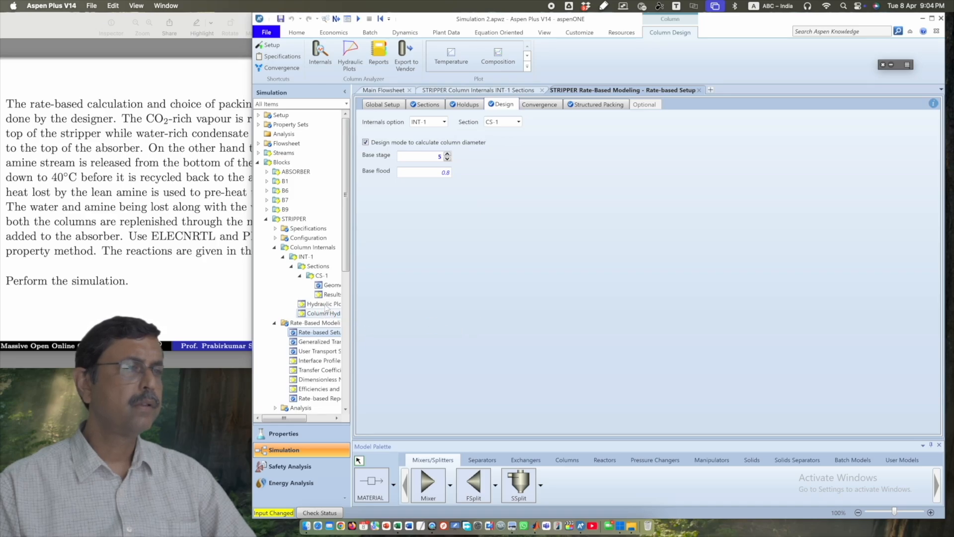
Consult the STRIPPER hydraulic results for the limiting stage, set the CS-1 design base stage to 9 and rerun the simulation.
click(342, 311)
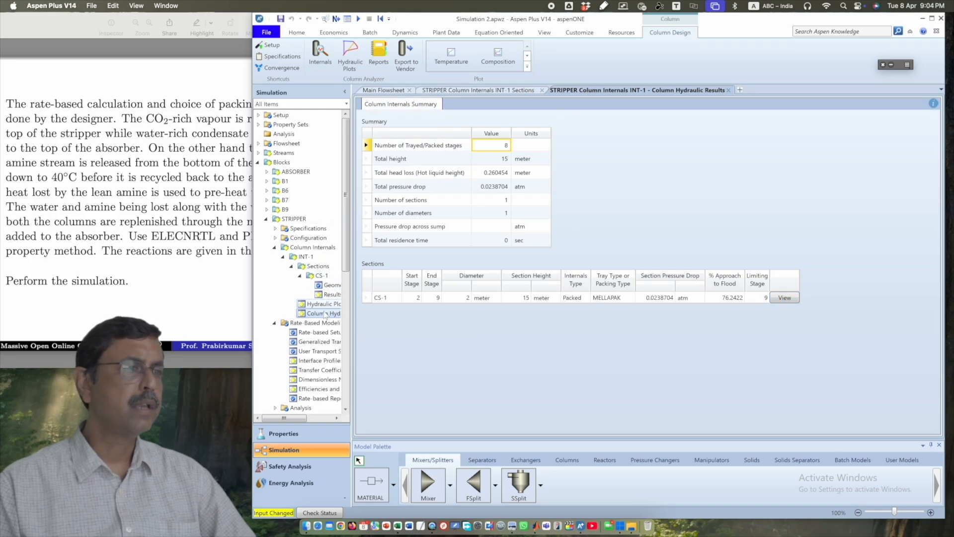
click(312, 333)
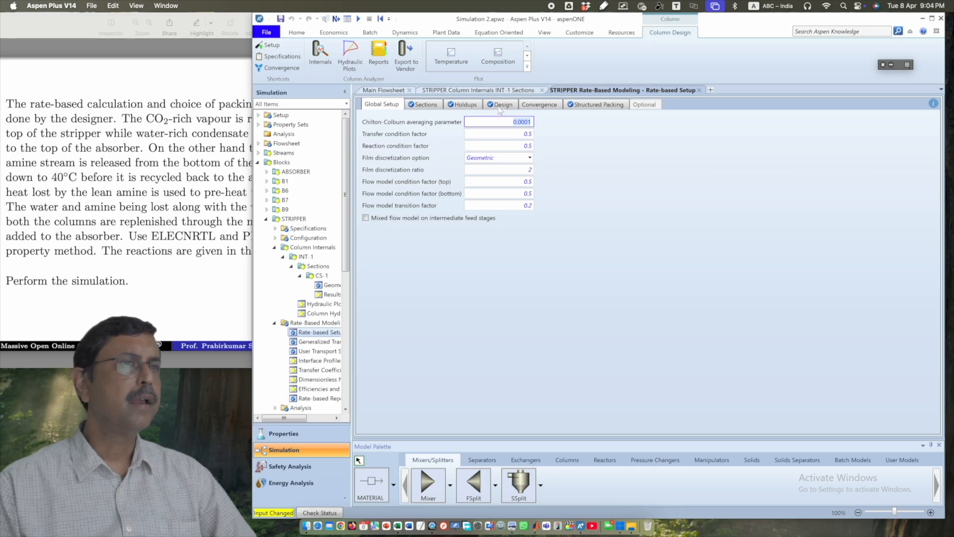
click(501, 105)
click(437, 157)
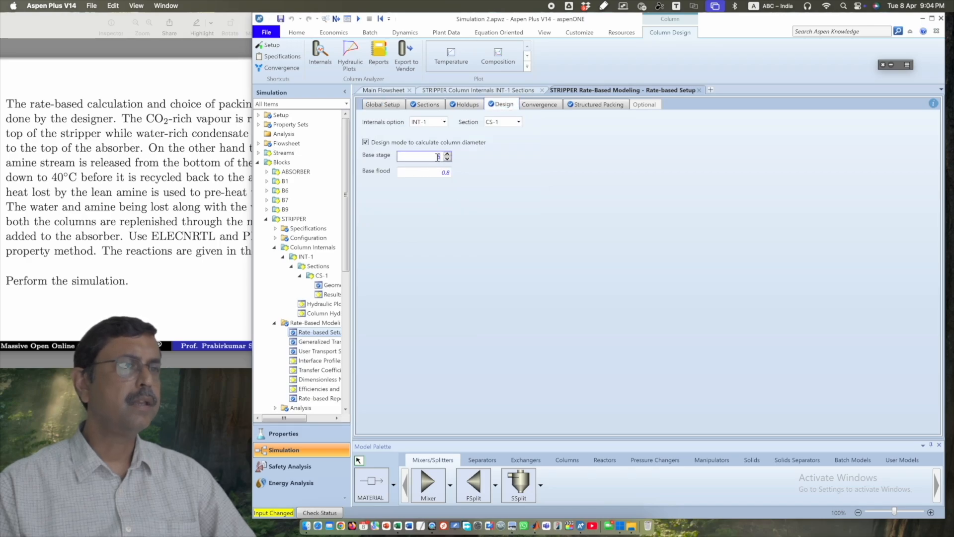
text(9)
click(552, 227)
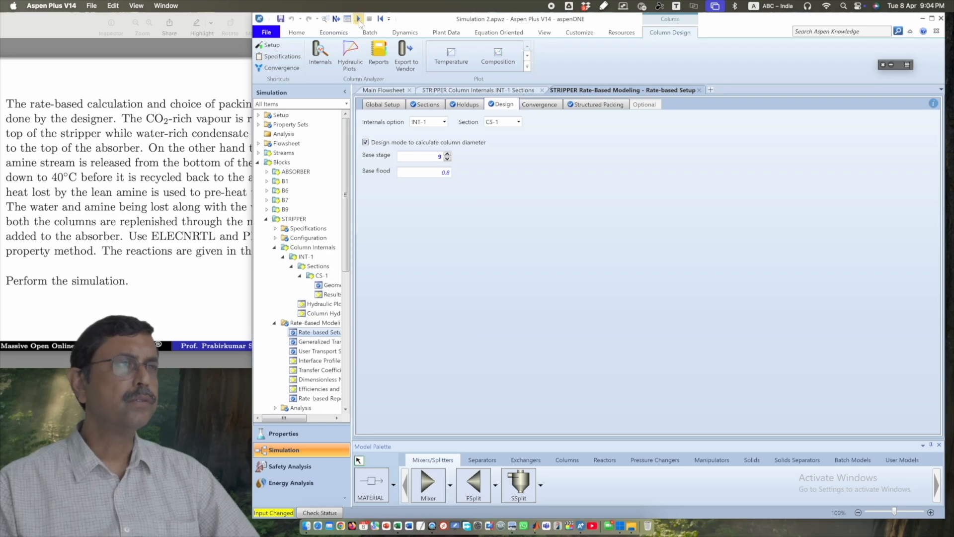
click(358, 19)
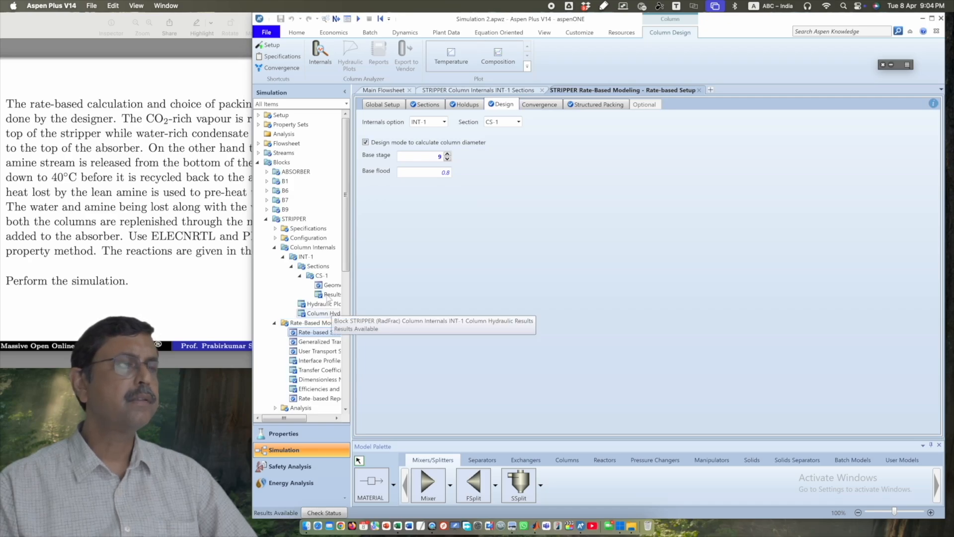
Examine the CS-1 geometry and the STRIPPER column hydraulic results, then close the column forms to return to the main flowsheet.
click(328, 294)
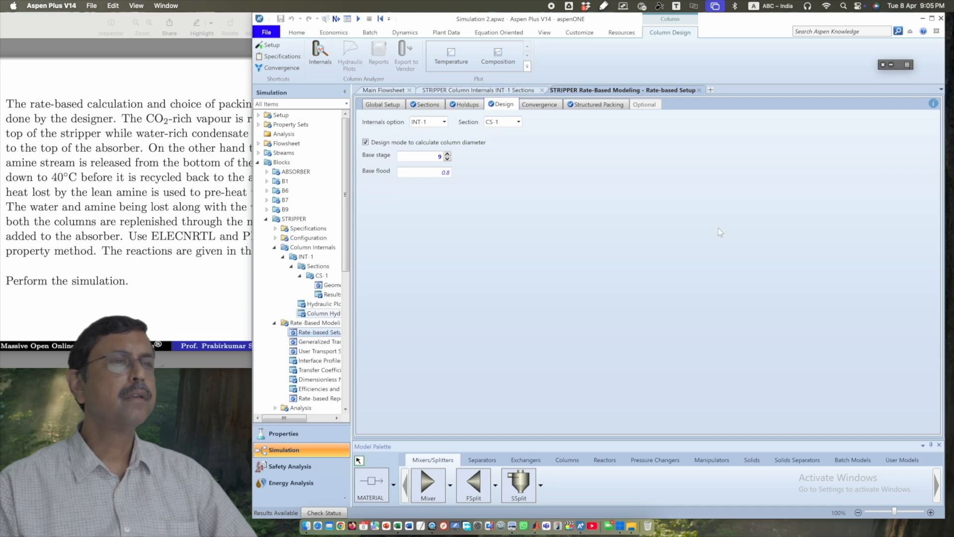
click(329, 295)
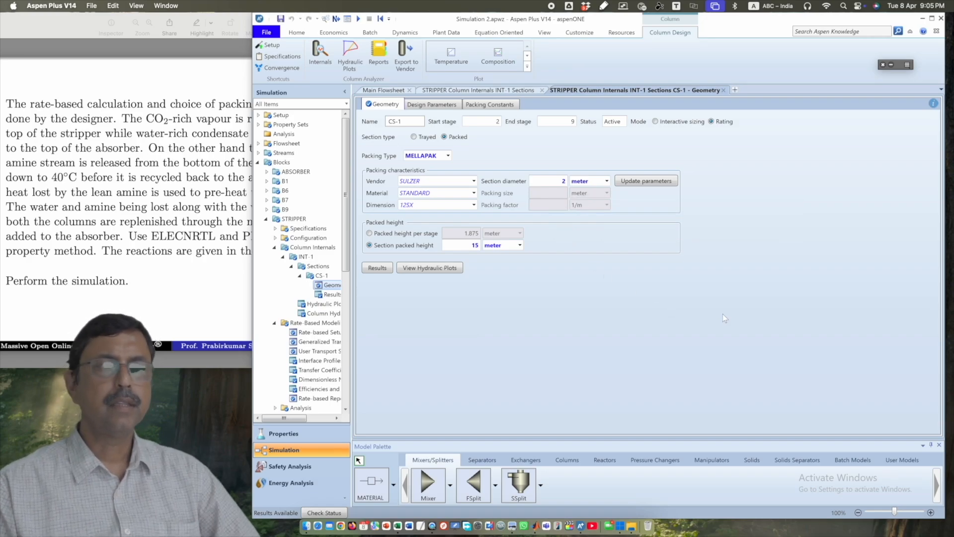
click(320, 313)
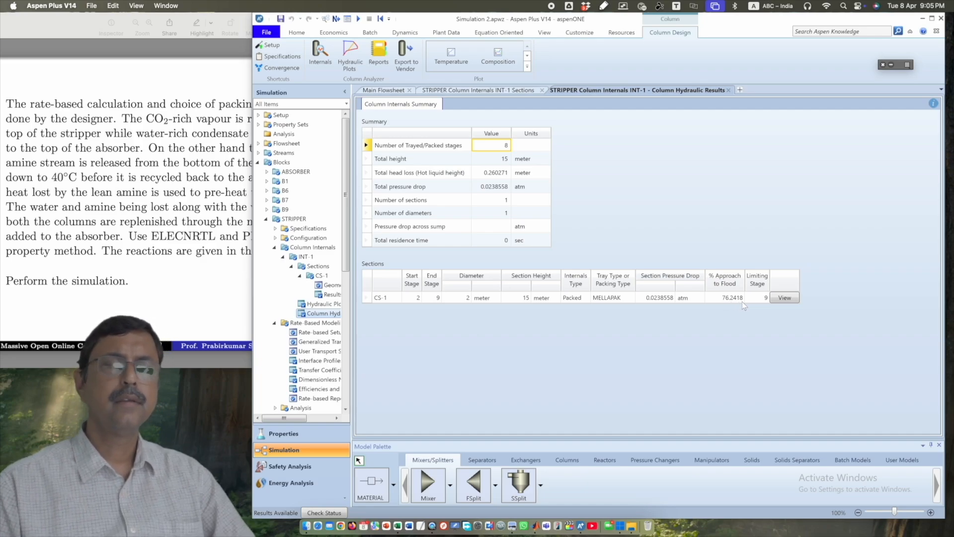
click(728, 91)
click(542, 91)
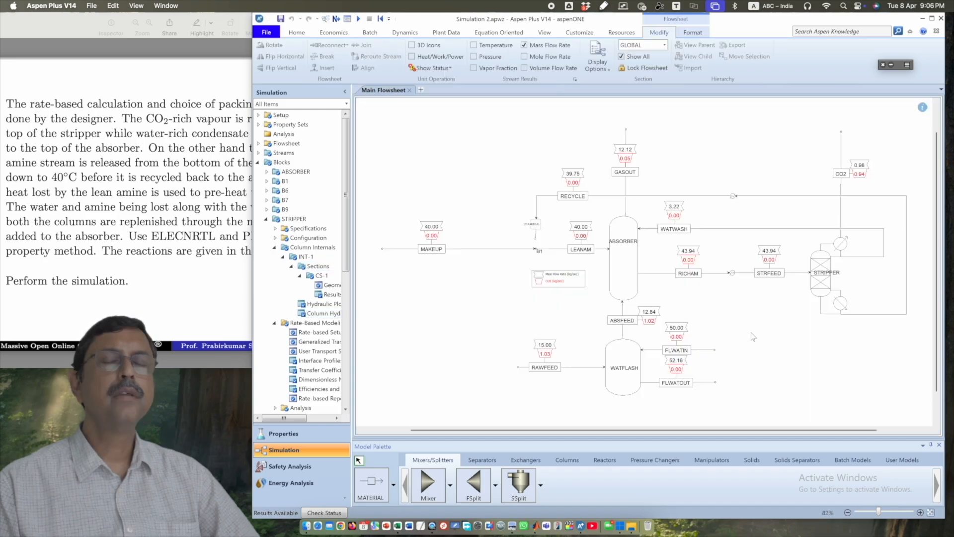